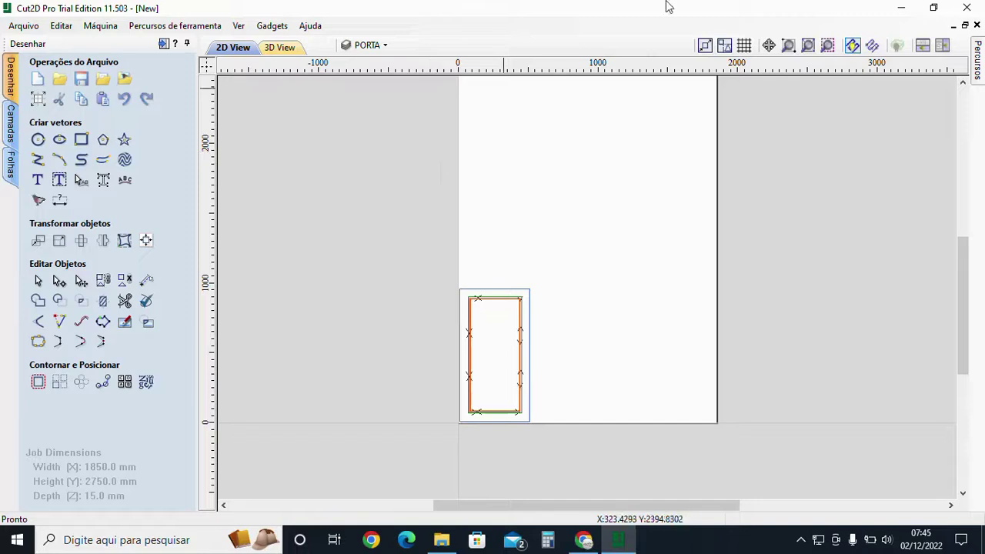
Show all the toolpaths in the drawing and review the layer list against the toolpath list.
mouse_move(981, 80)
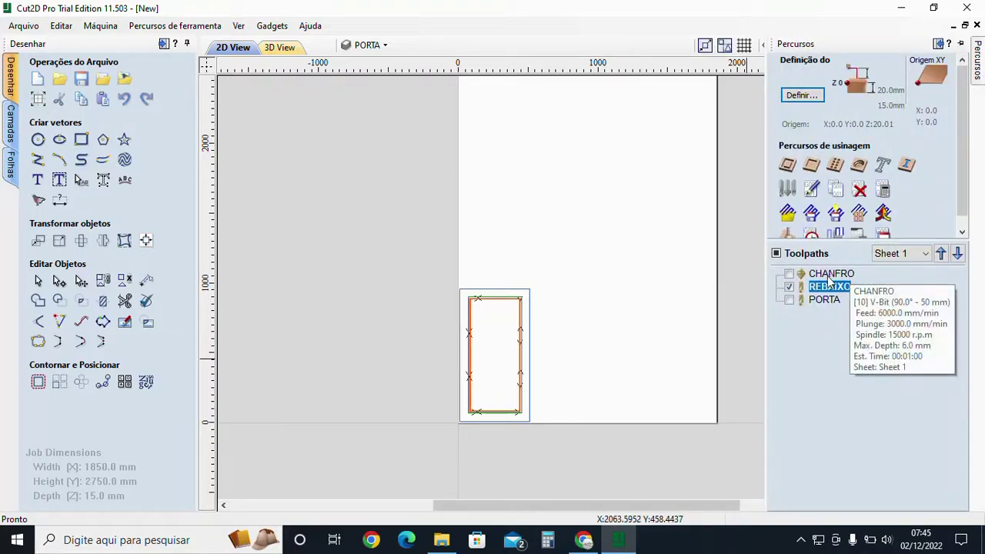
left_click(776, 254)
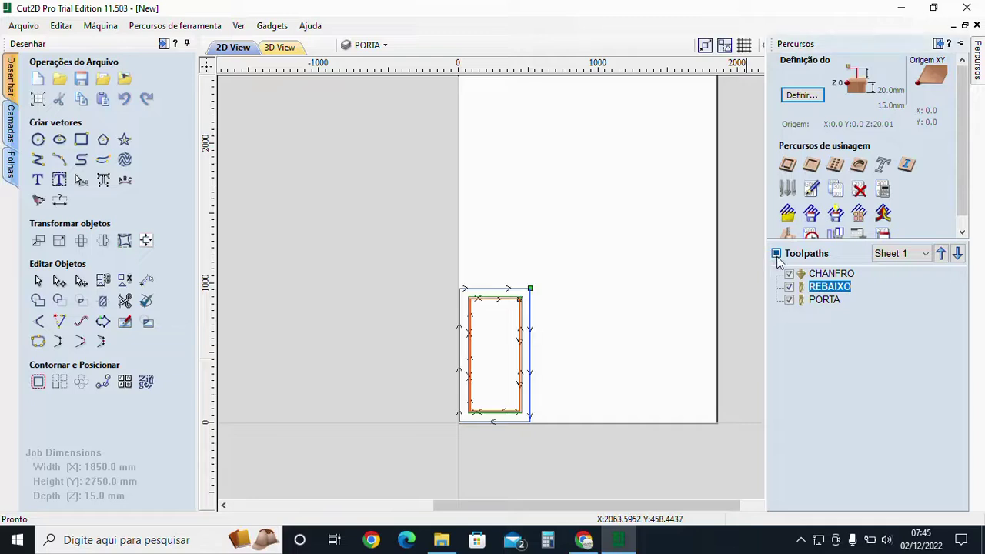
left_click(376, 46)
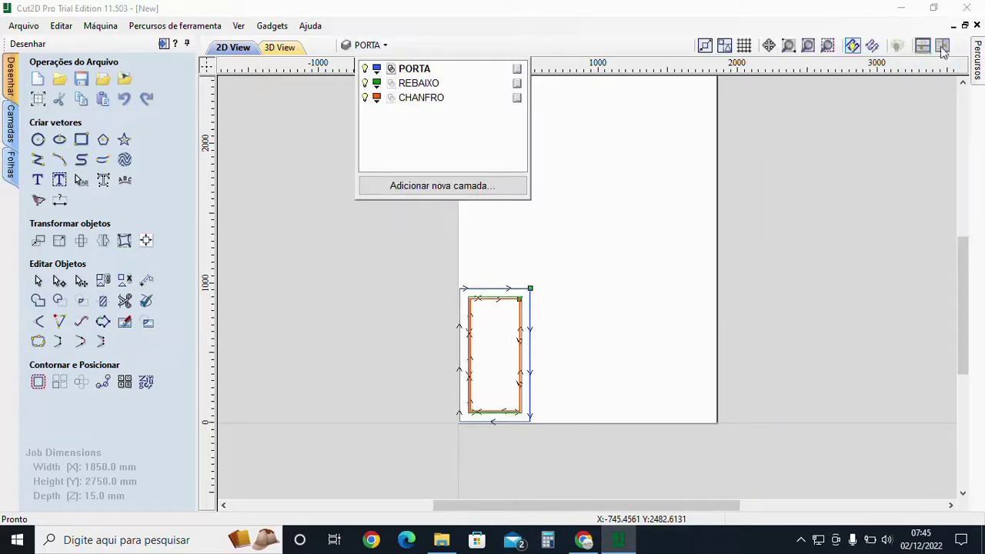
mouse_move(982, 70)
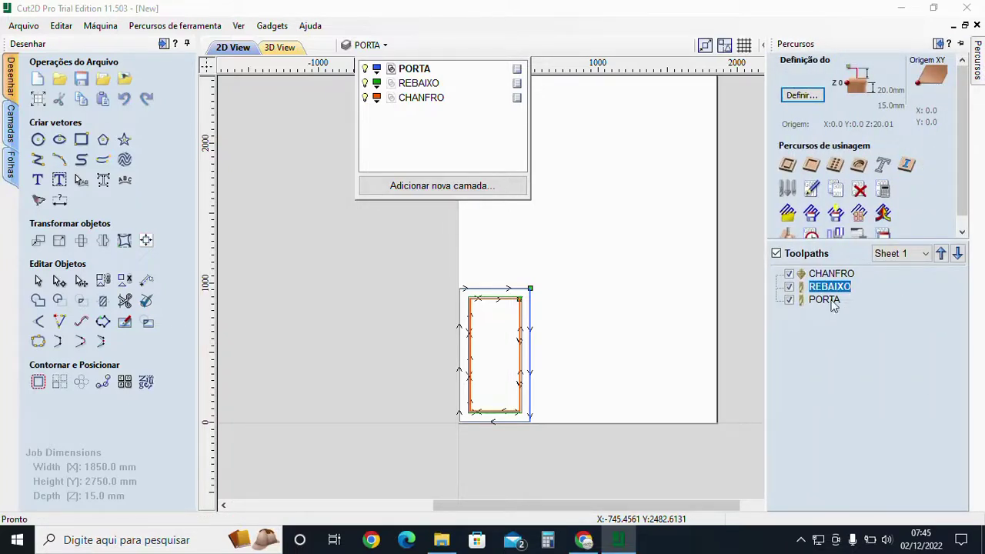
left_click(657, 427)
Hide all toolpaths and array-copy the door in 2 rows and 2 columns with a 15 mm gap in X and Y.
mouse_move(979, 58)
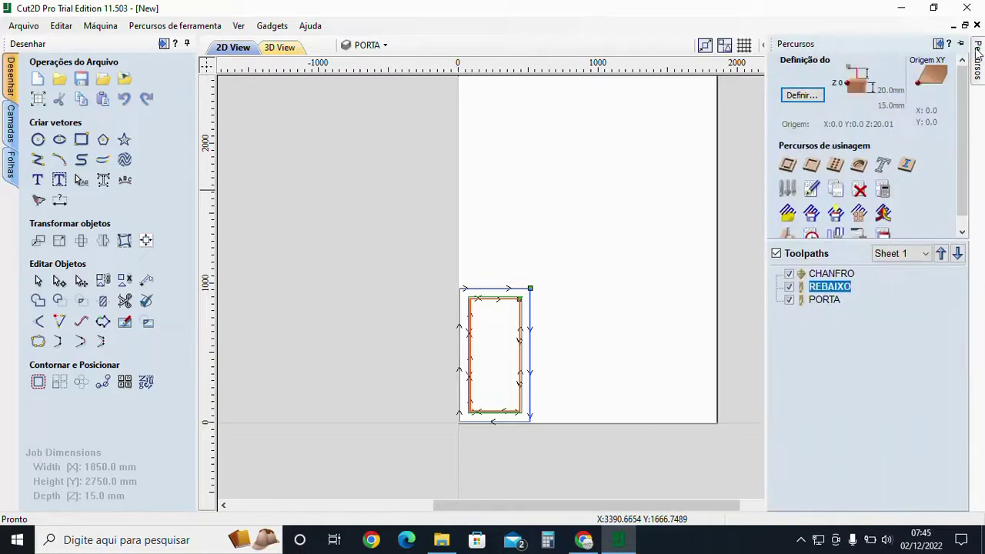
left_click(777, 254)
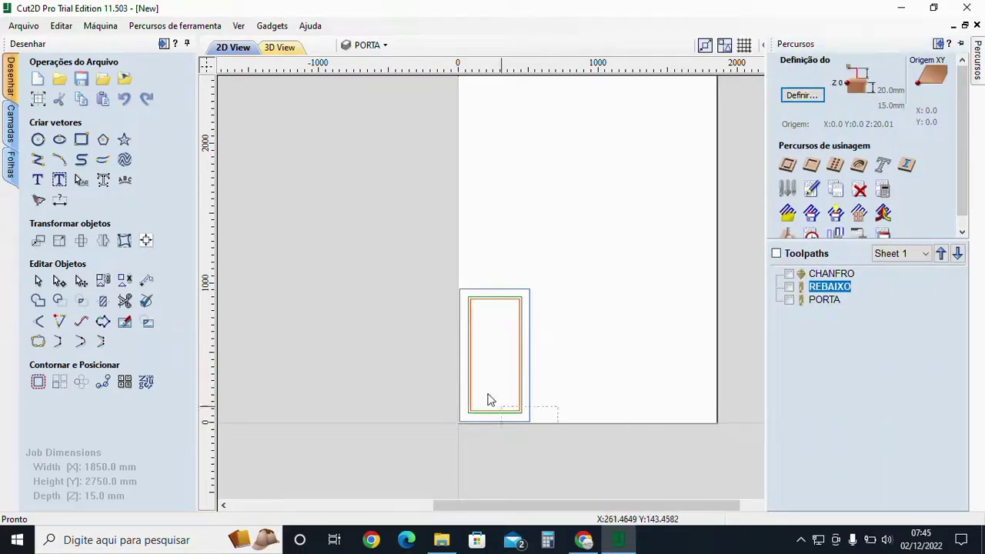
left_click(57, 383)
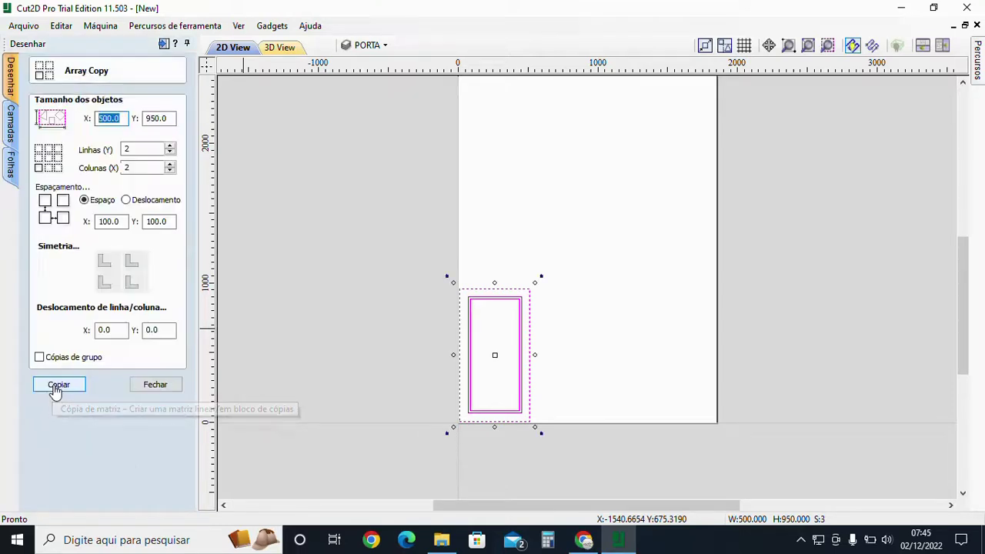
left_click(144, 149)
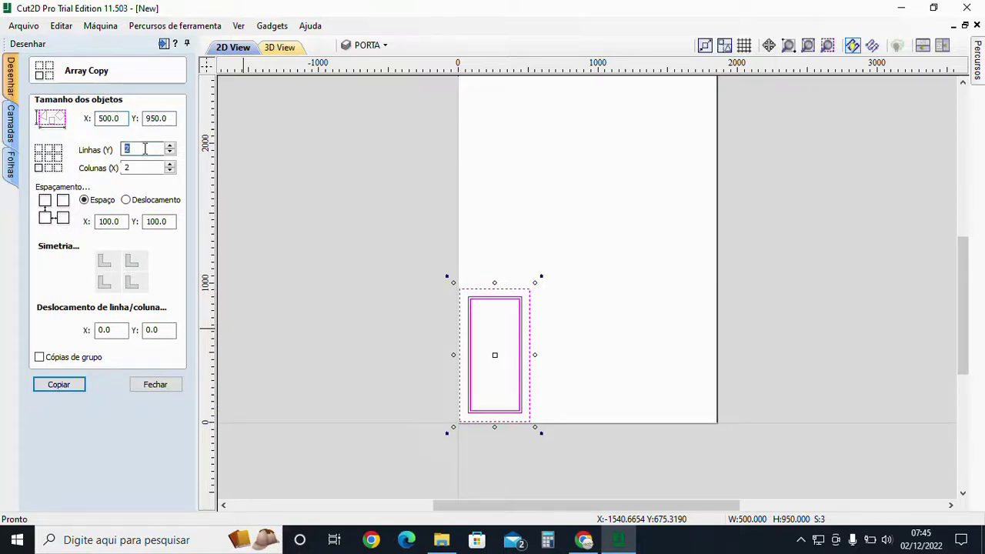
left_click(140, 167)
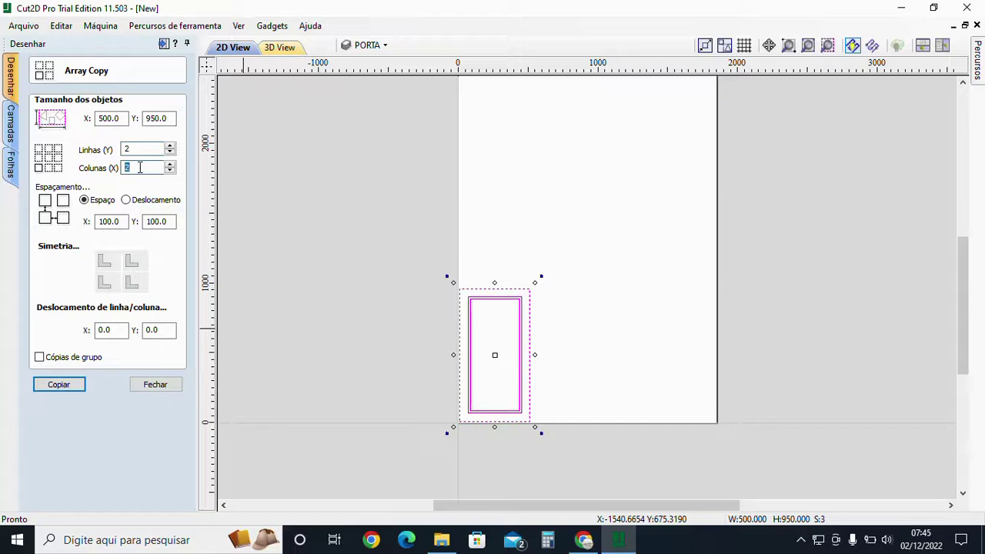
left_click(123, 221)
type("15")
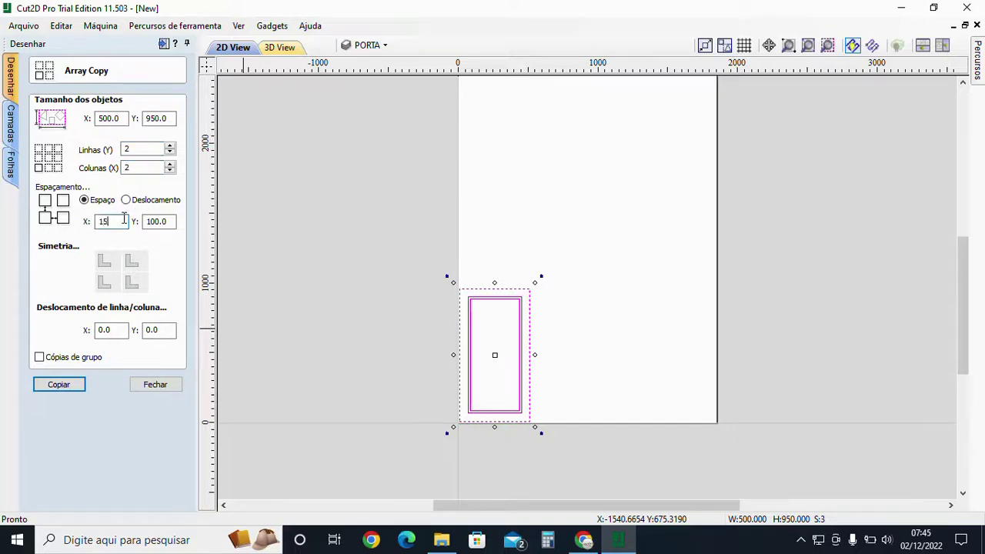
left_click(167, 224)
type("15")
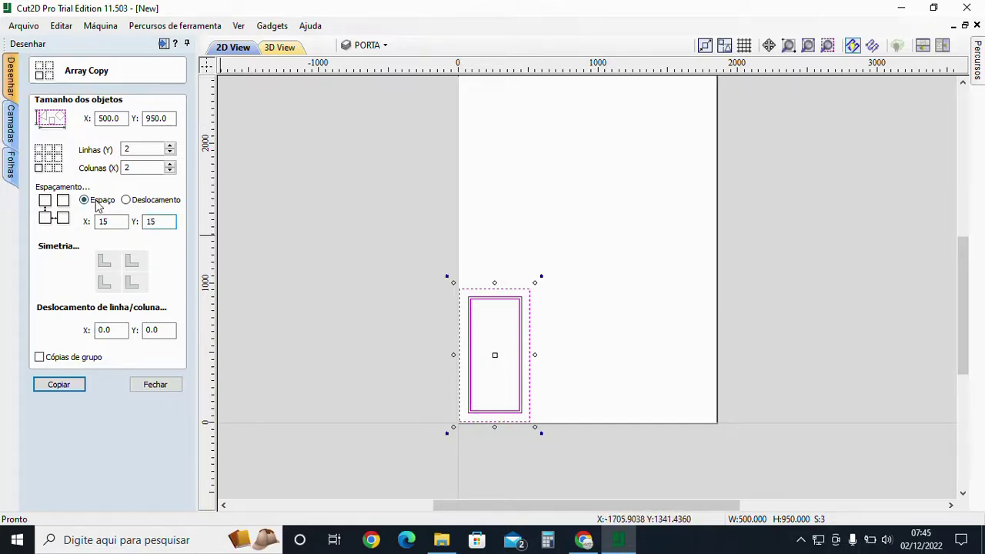
left_click(67, 391)
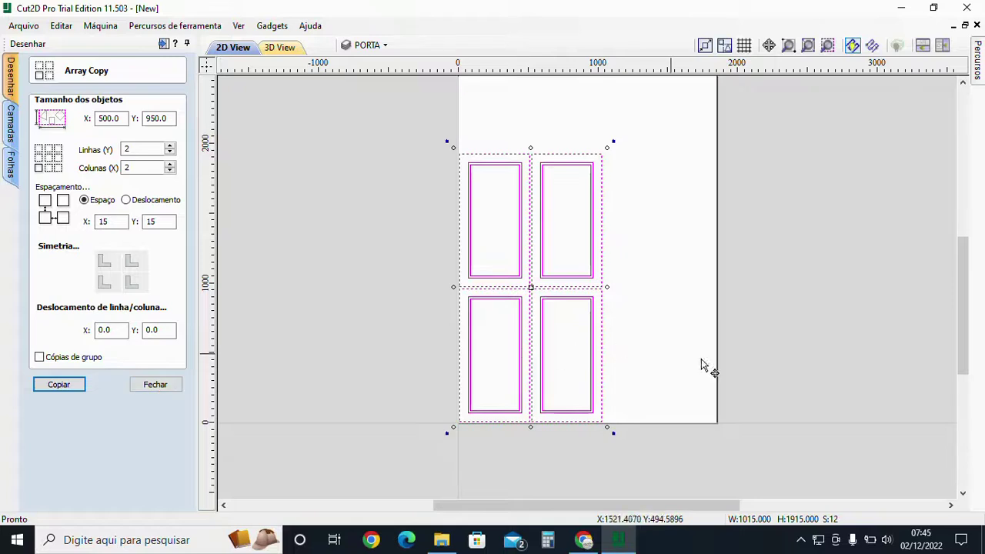
Recalculate all the toolpaths for the four doors and accept the cut-through warning.
mouse_move(978, 73)
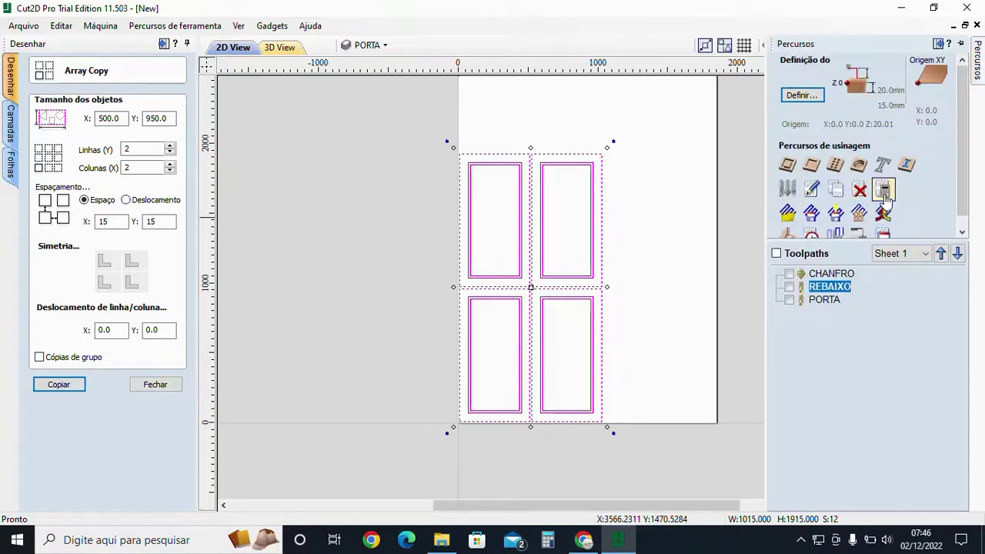
left_click(883, 192)
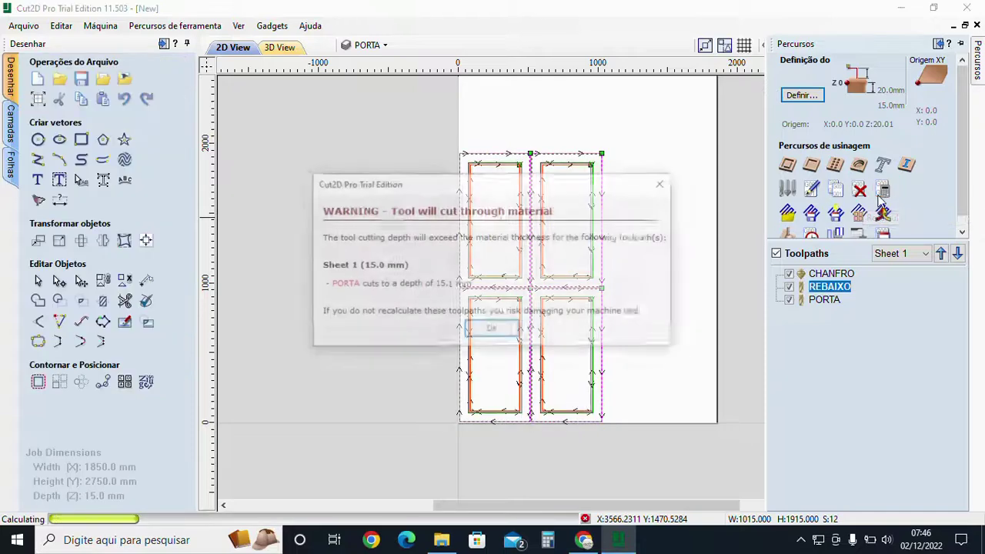
left_click(492, 330)
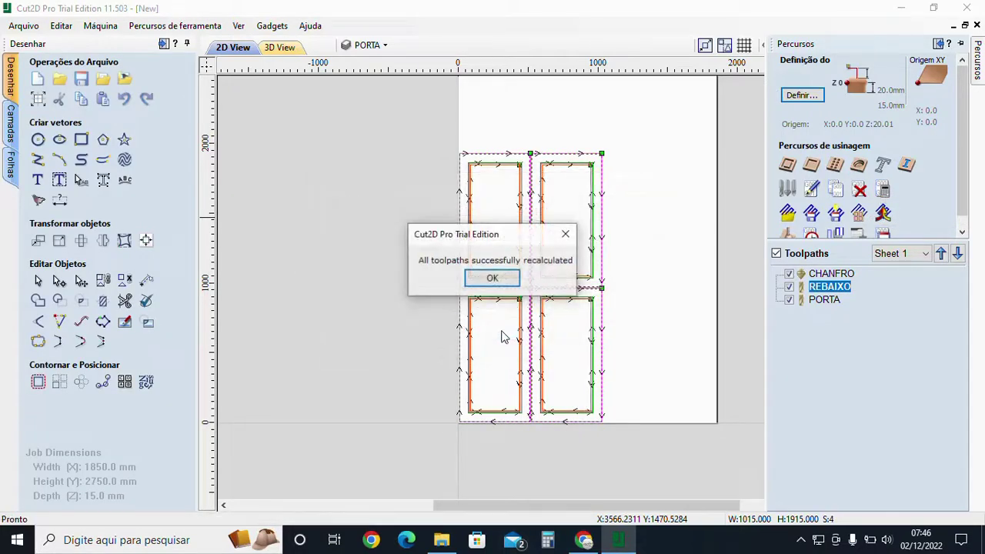
left_click(493, 278)
Simulate all the toolpaths in 3D, remove the waste material, and inspect the four machined doors.
scroll(791, 223, "down", 1)
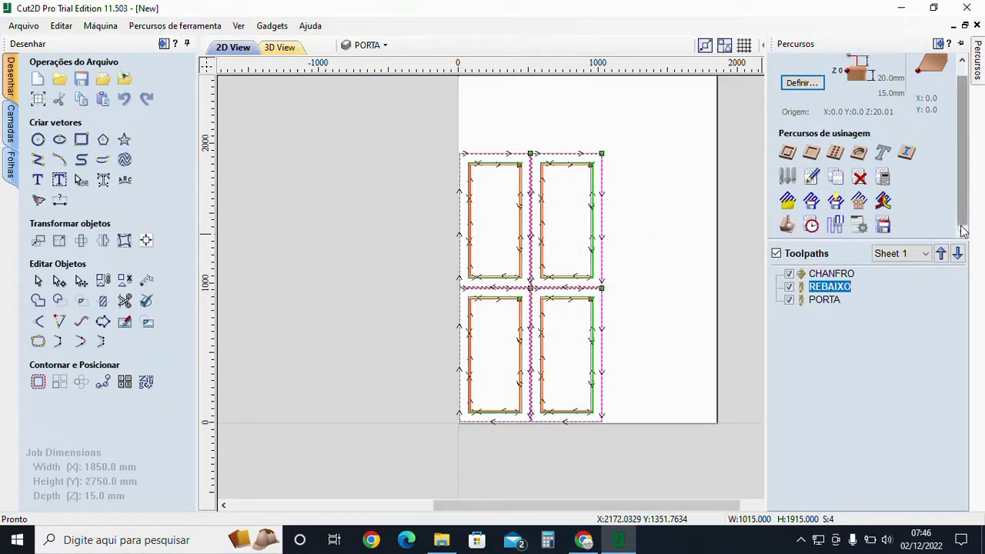
left_click(790, 229)
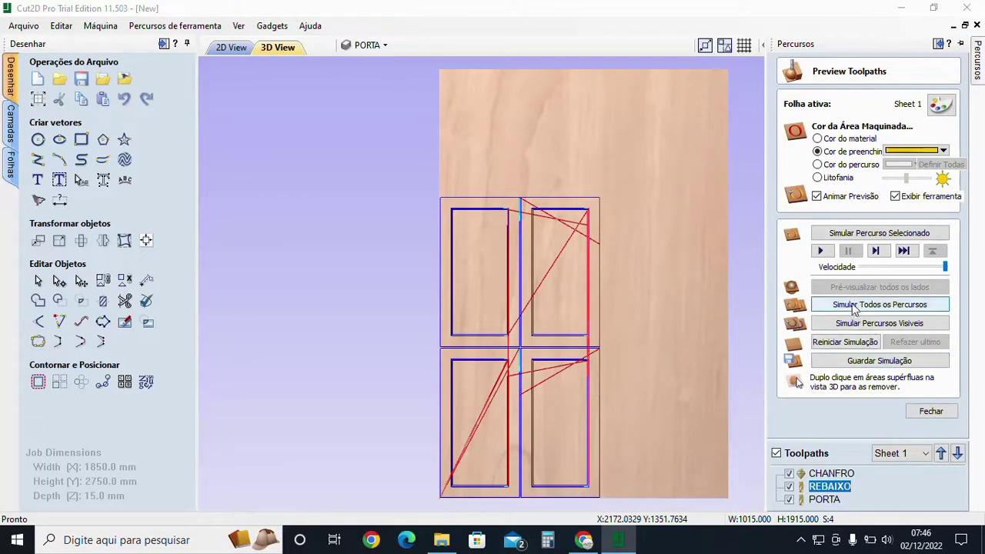
left_click(847, 306)
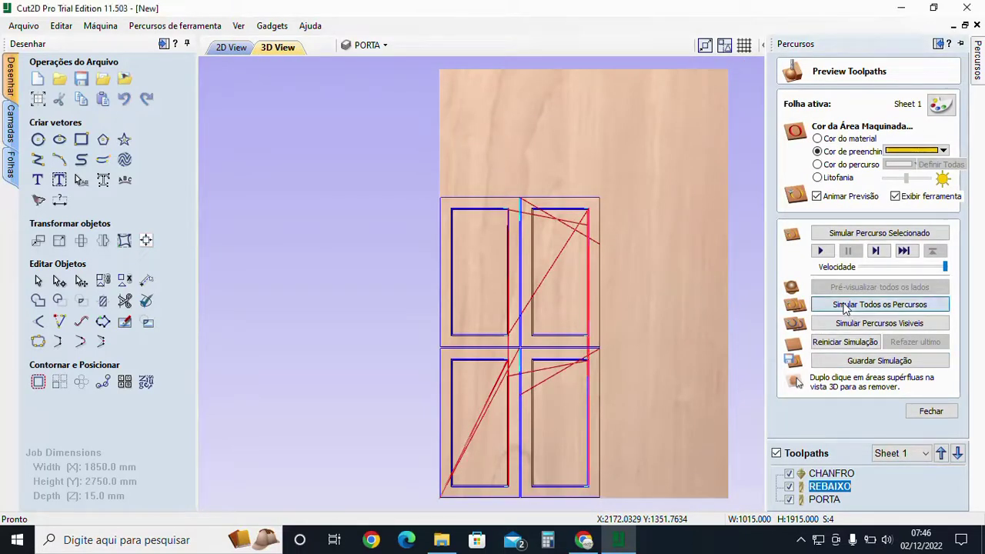
double_click(653, 319)
left_click_drag(555, 353, 625, 286)
scroll(544, 243, "up", 3)
middle_click_drag(520, 312, 560, 289)
left_click_drag(571, 308, 546, 301)
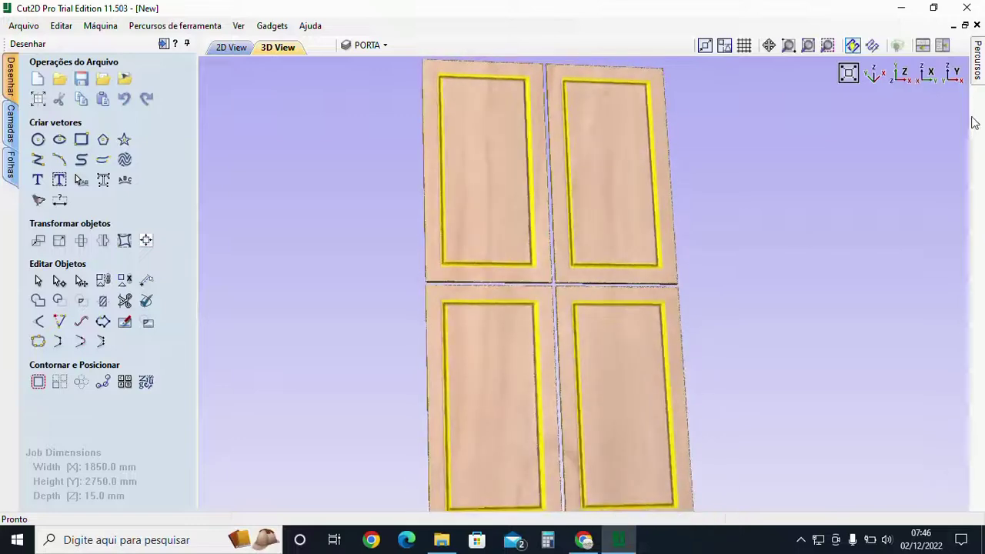
mouse_move(978, 98)
left_click(930, 410)
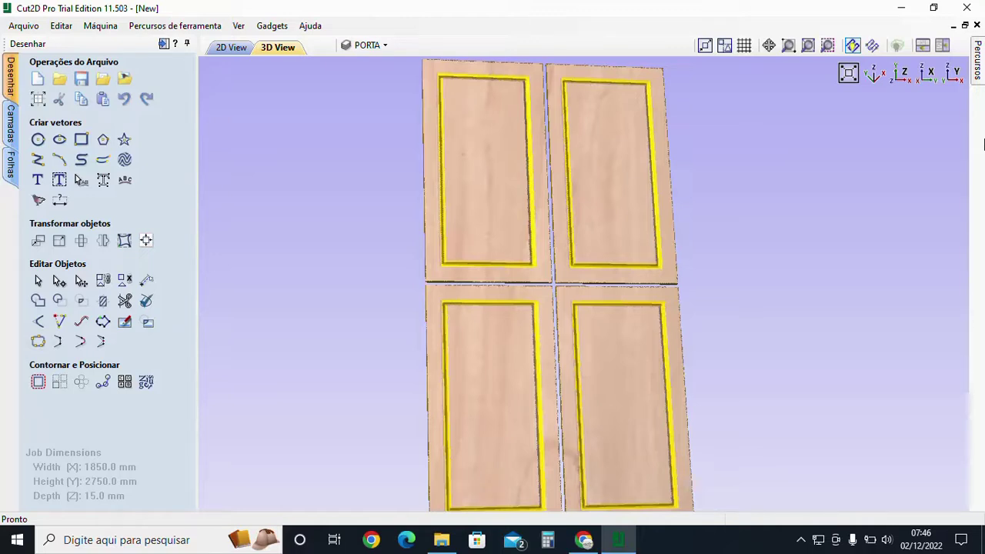
Return to the 2D view and delete the PORTA, REBAIXO and CHANFRO toolpaths.
left_click(231, 47)
scroll(552, 263, "down", 3)
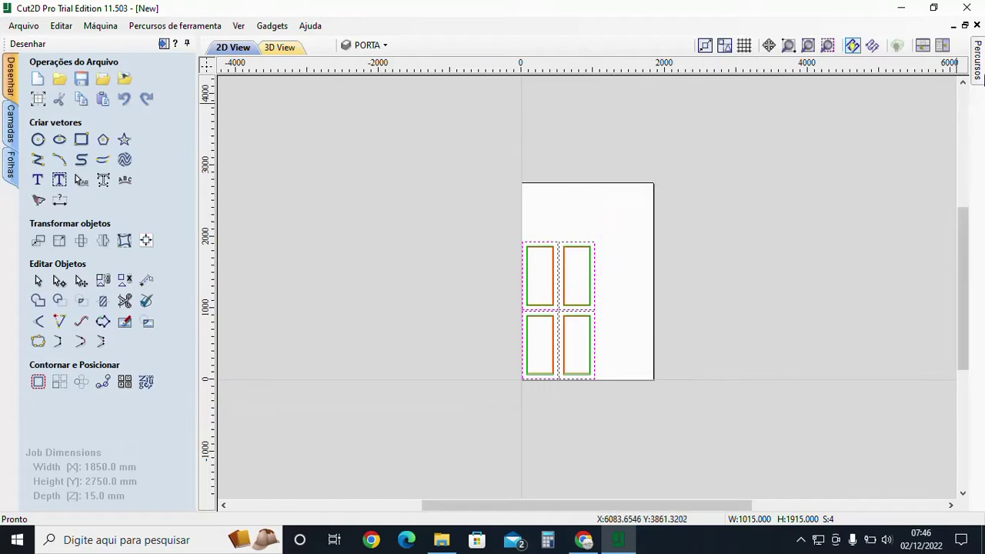
mouse_move(977, 66)
left_click(829, 323)
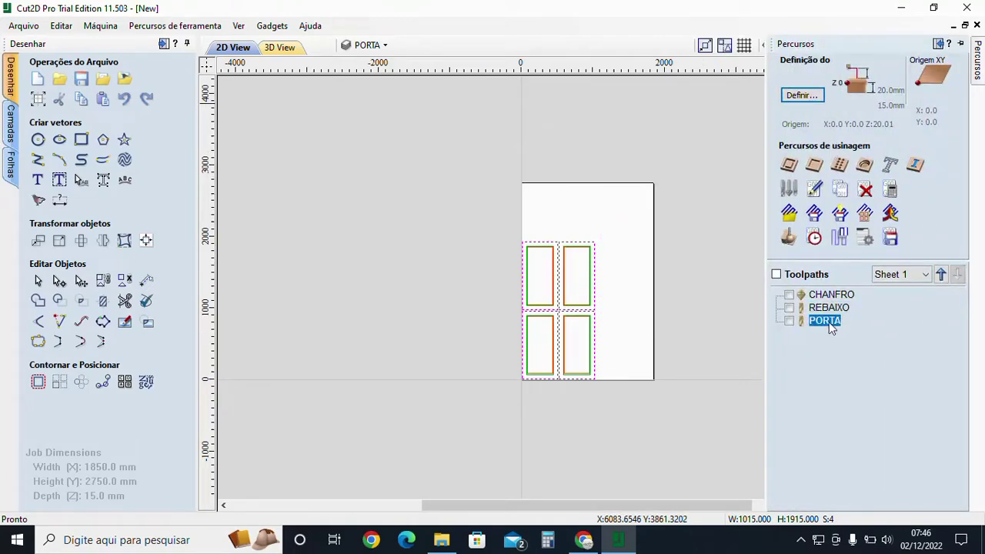
key("Delete")
key("Delete")
key("Delete")
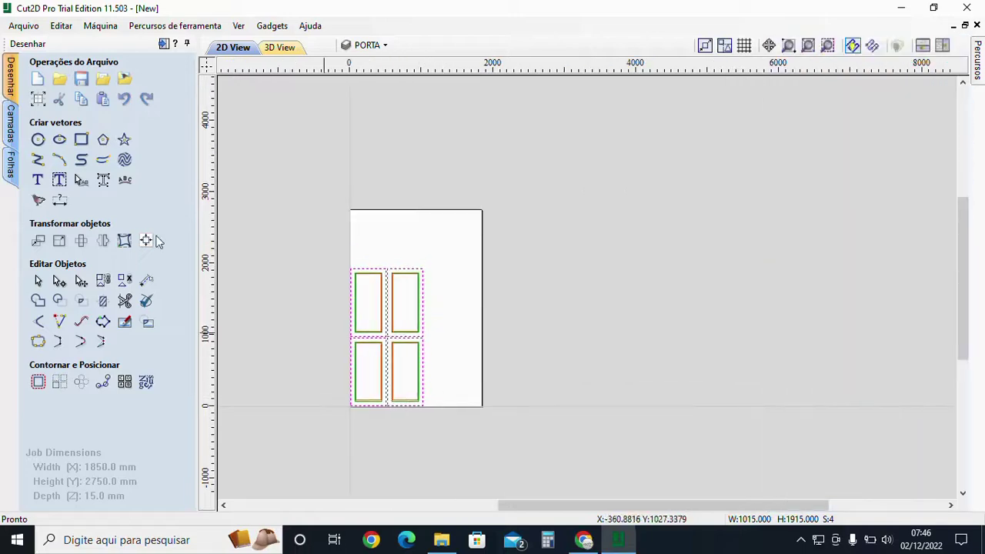
Start a new file without saving the changes to the current drawing.
left_click(60, 79)
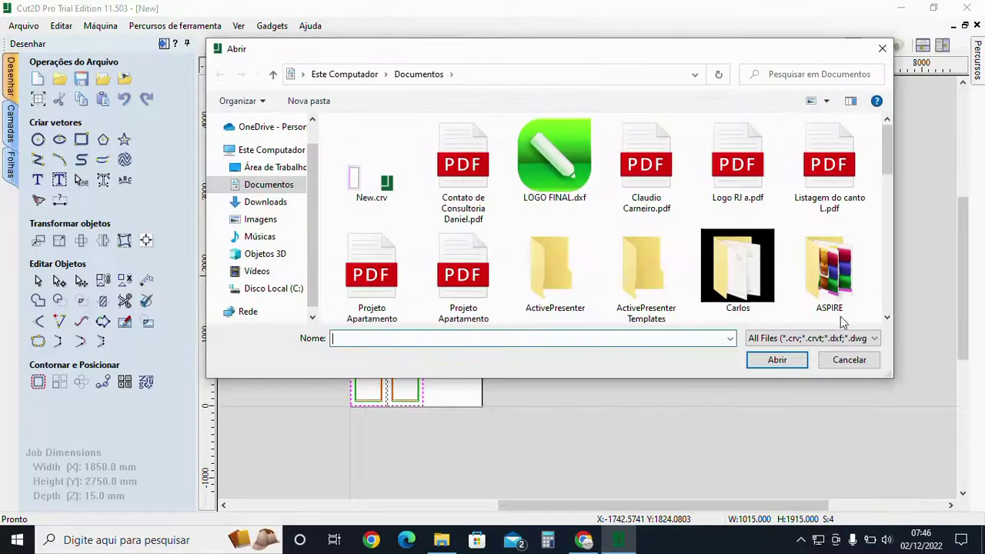
left_click(848, 359)
left_click(37, 78)
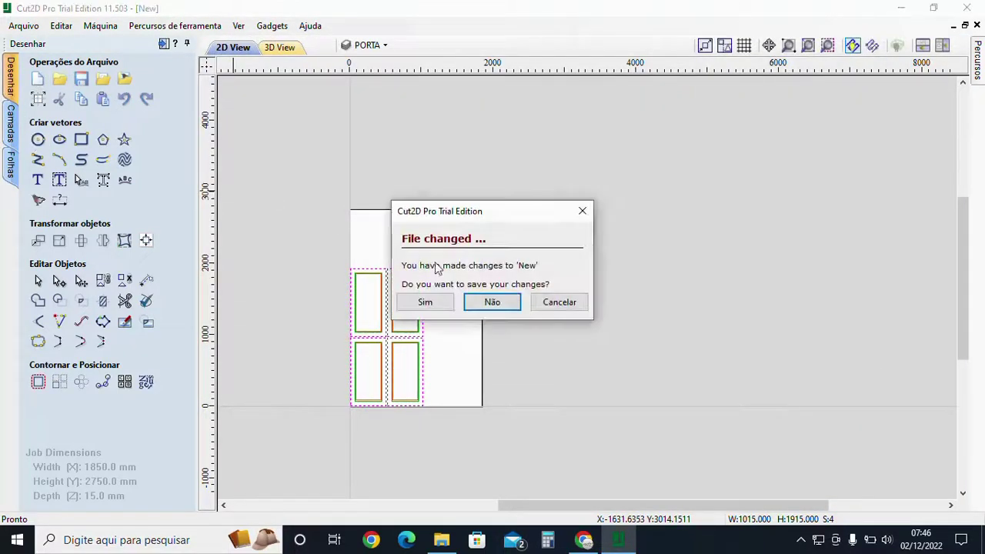
left_click(514, 303)
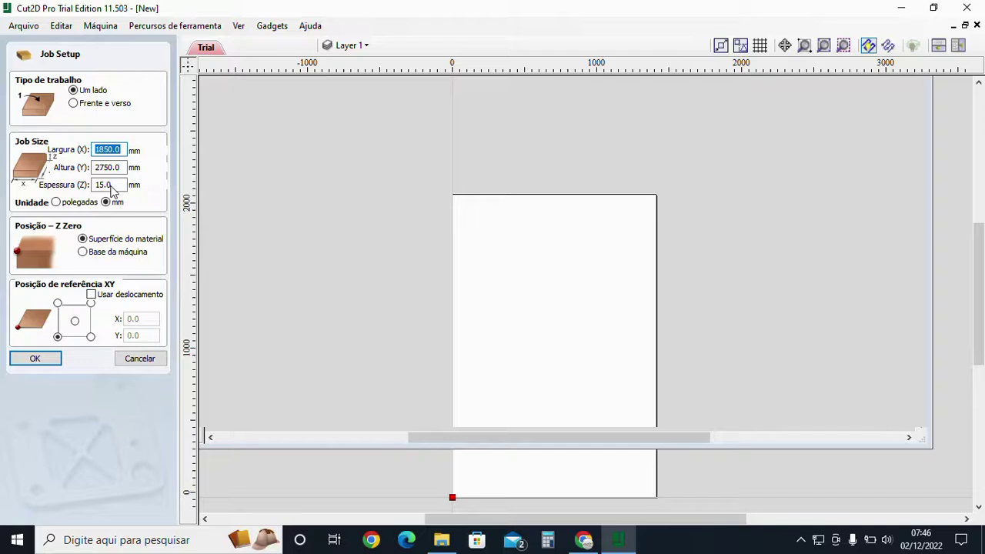
Set the material thickness to 18 mm with Z zero at the machine base and create the job.
double_click(112, 192)
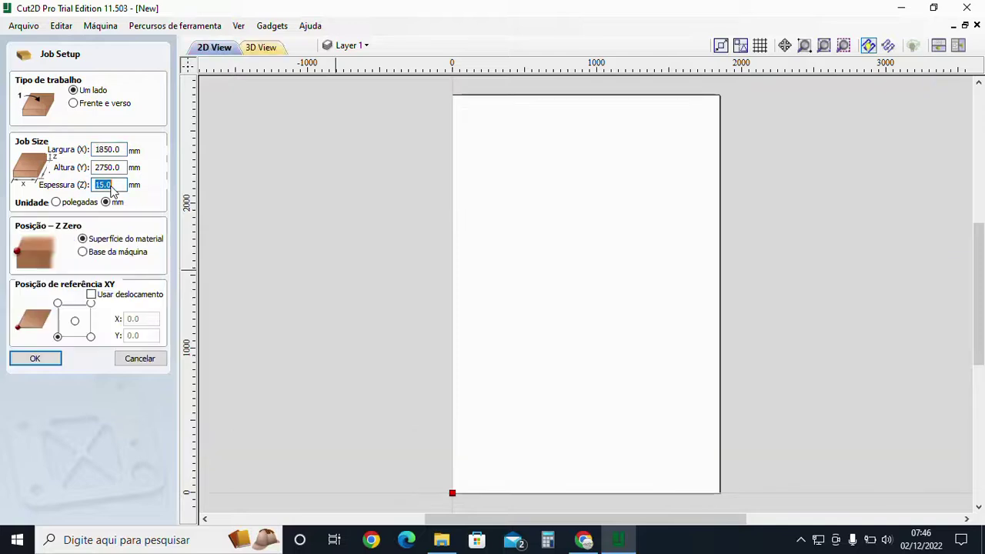
type("18")
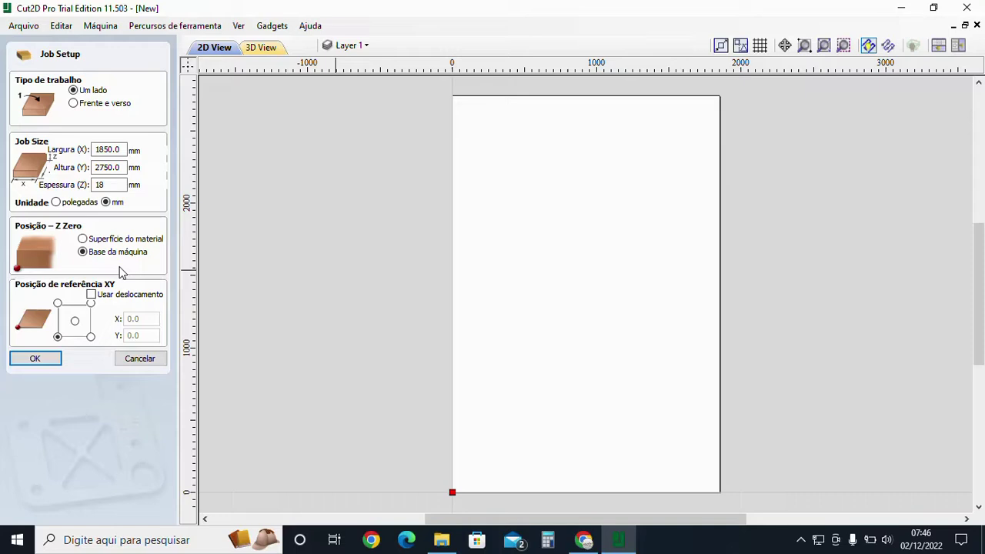
left_click(36, 361)
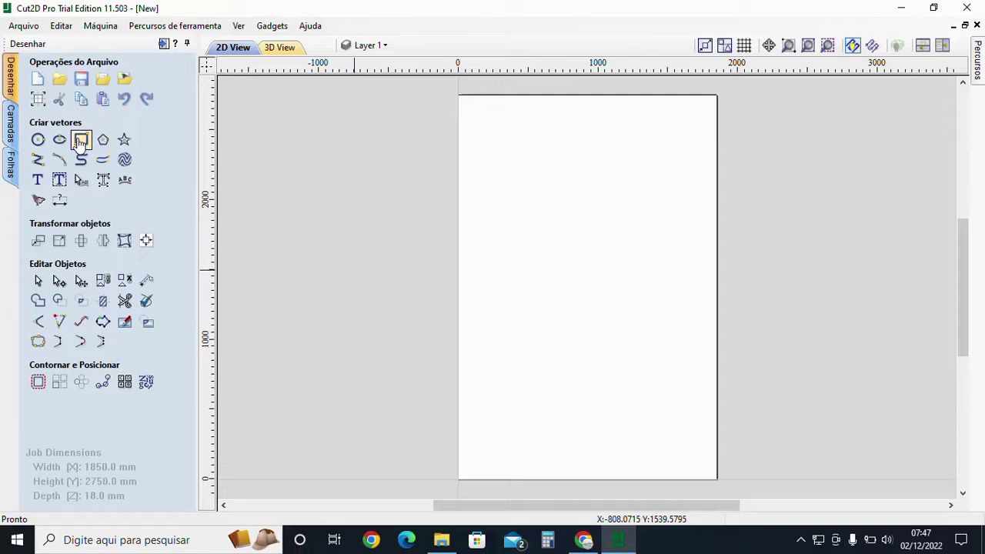
Draw a square-cornered rectangle 500 mm wide and 950 mm high, with its lower-left corner at X 16, Y 16.
left_click(423, 47)
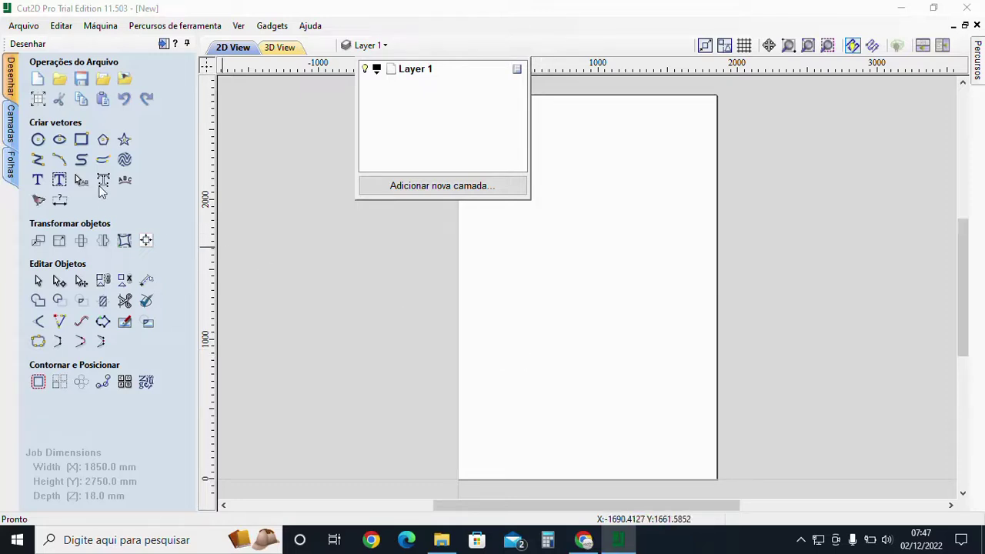
left_click(84, 142)
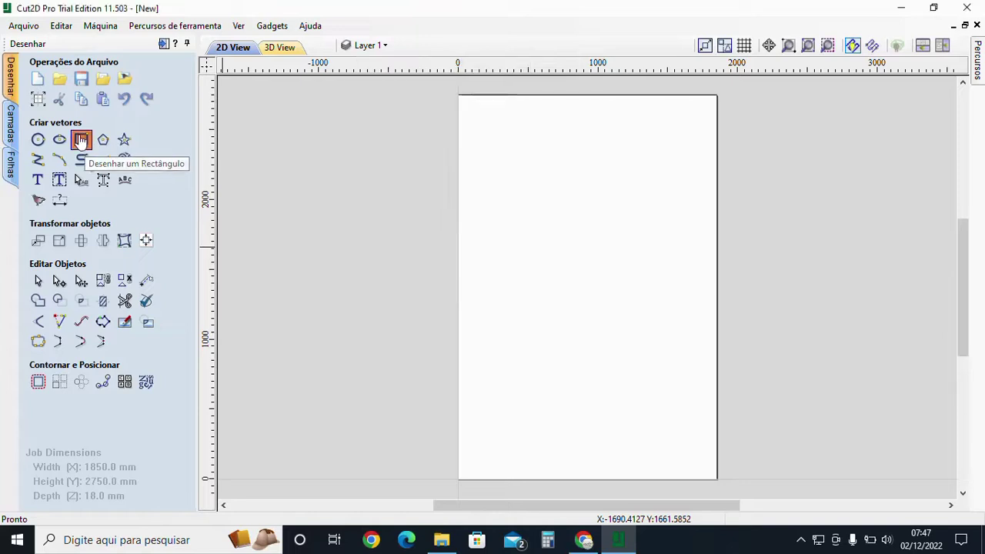
left_click(132, 315)
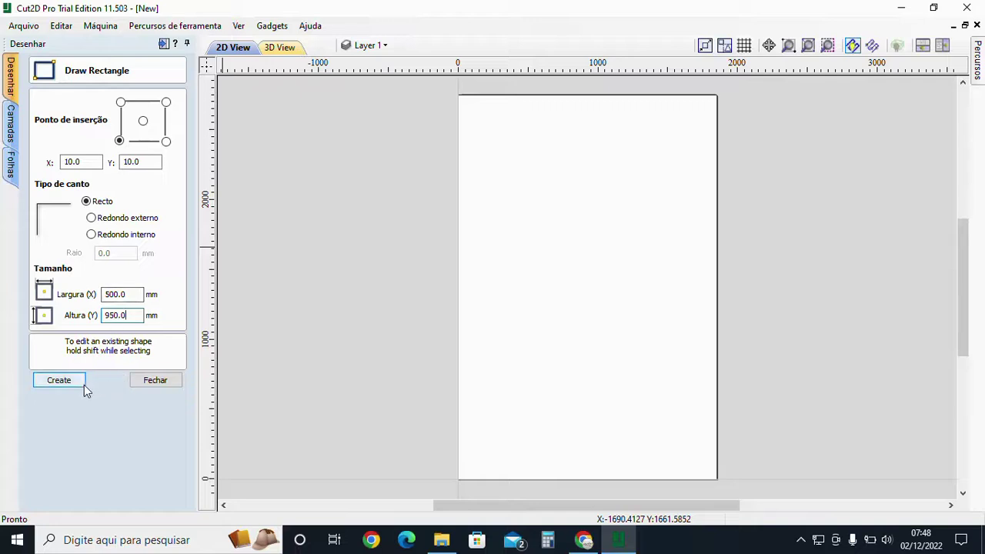
double_click(131, 298)
double_click(133, 320)
double_click(77, 162)
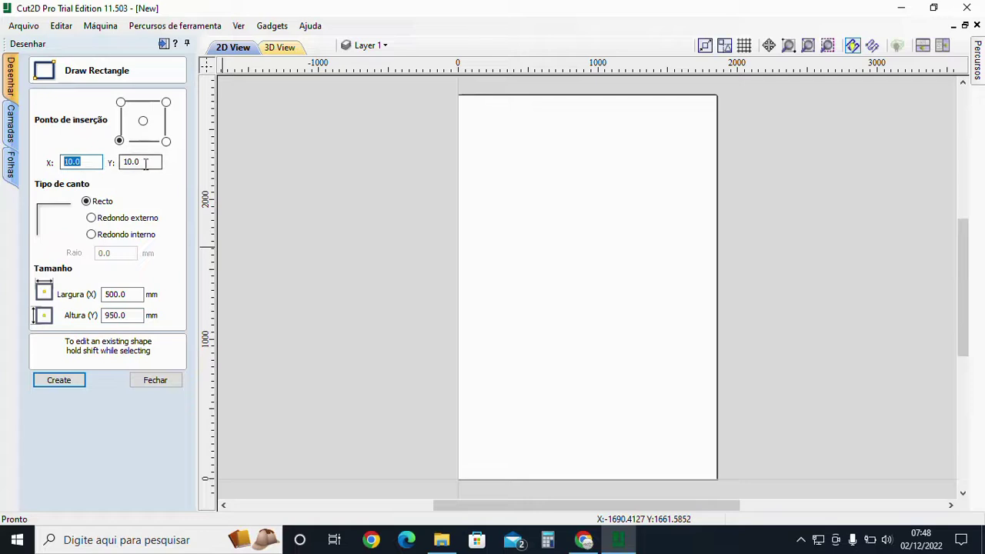
left_click(145, 164)
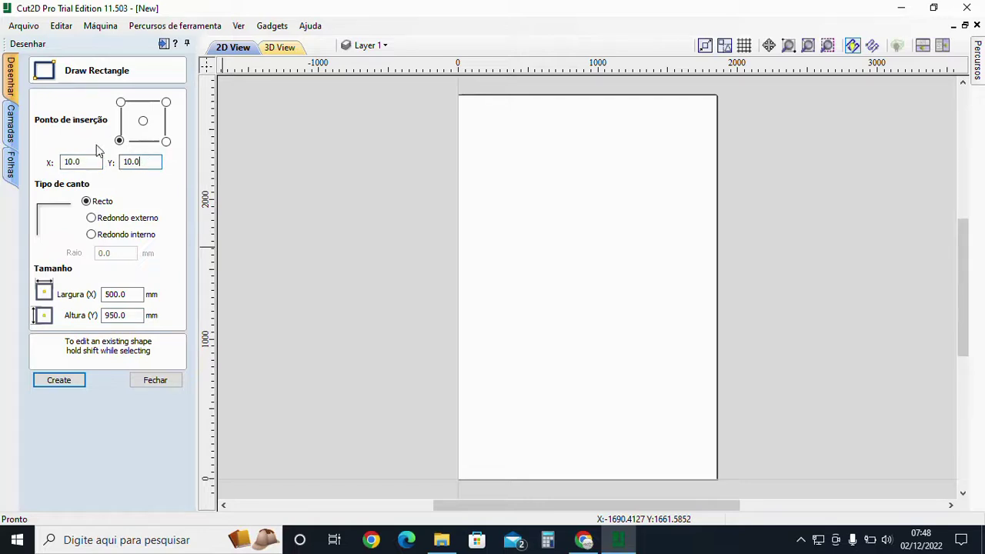
double_click(148, 163)
double_click(94, 164)
type("16")
double_click(159, 162)
type("16")
left_click(69, 383)
left_click(141, 382)
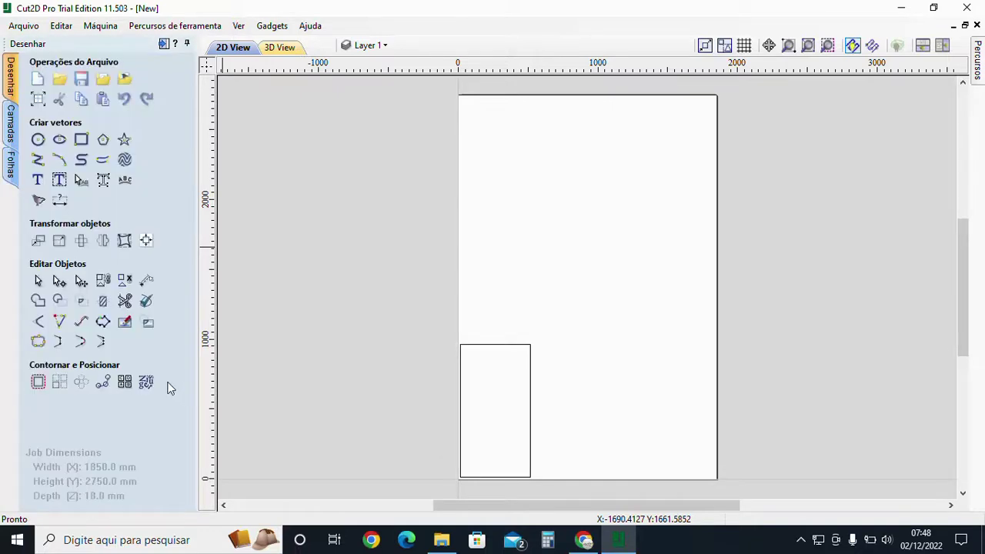
Offset the door outline 60 mm inward with sharp corners, keeping the original rectangle.
scroll(531, 323, "down", 3)
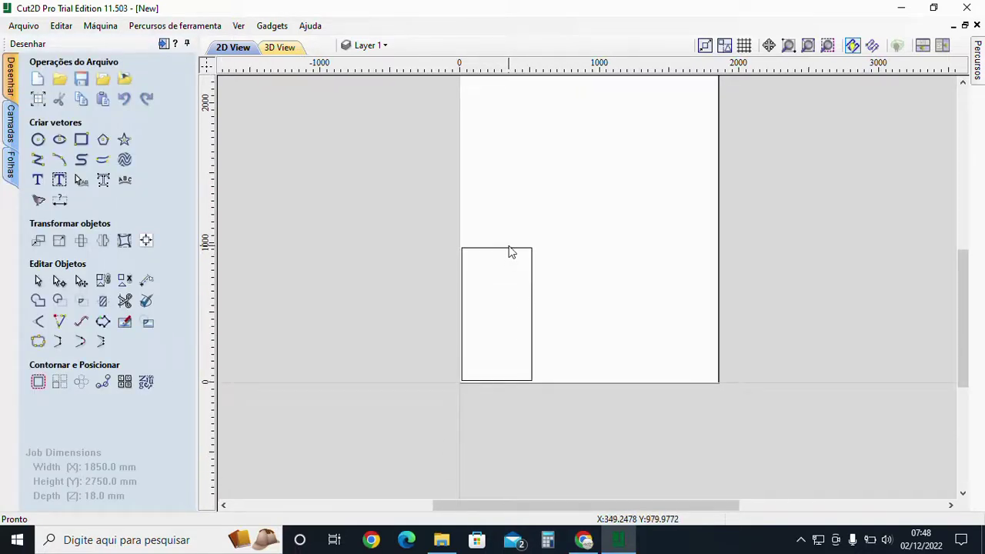
left_click(507, 249)
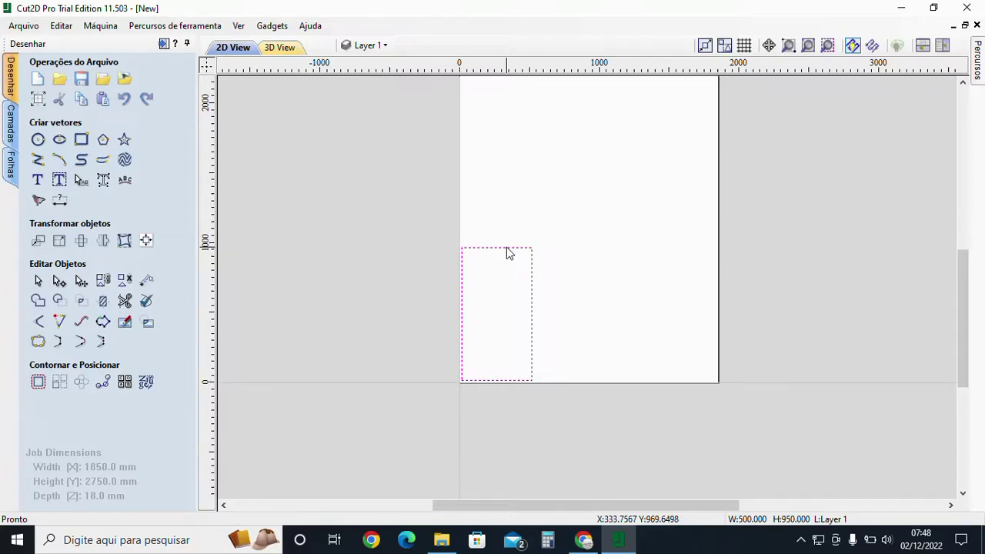
left_click(37, 382)
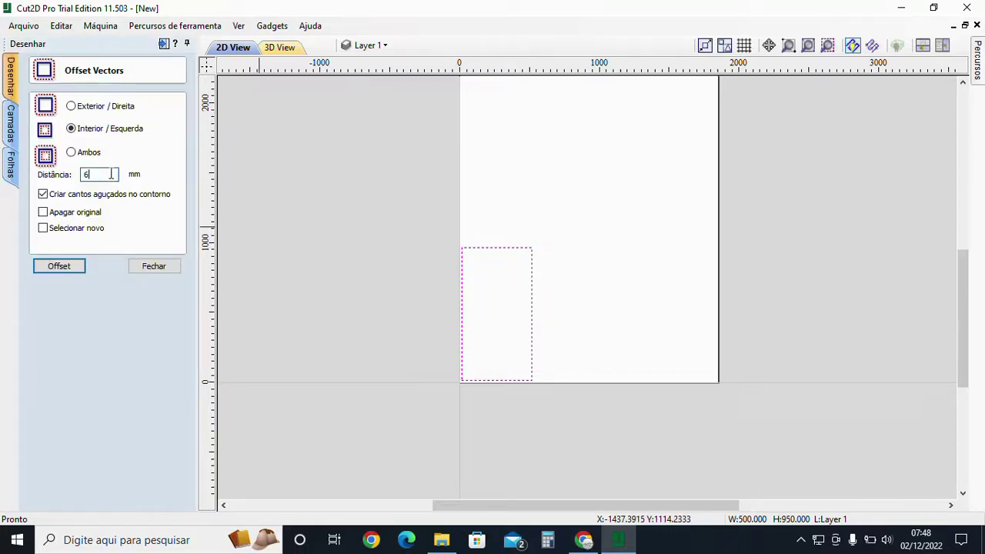
left_click(61, 269)
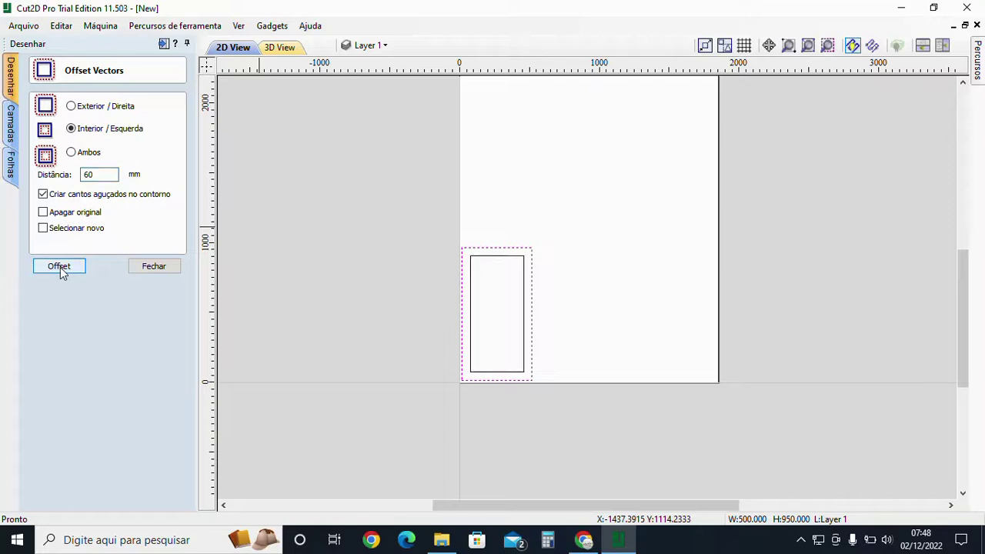
Rename the default layer as PORTA and set its colour to blue.
left_click(415, 48)
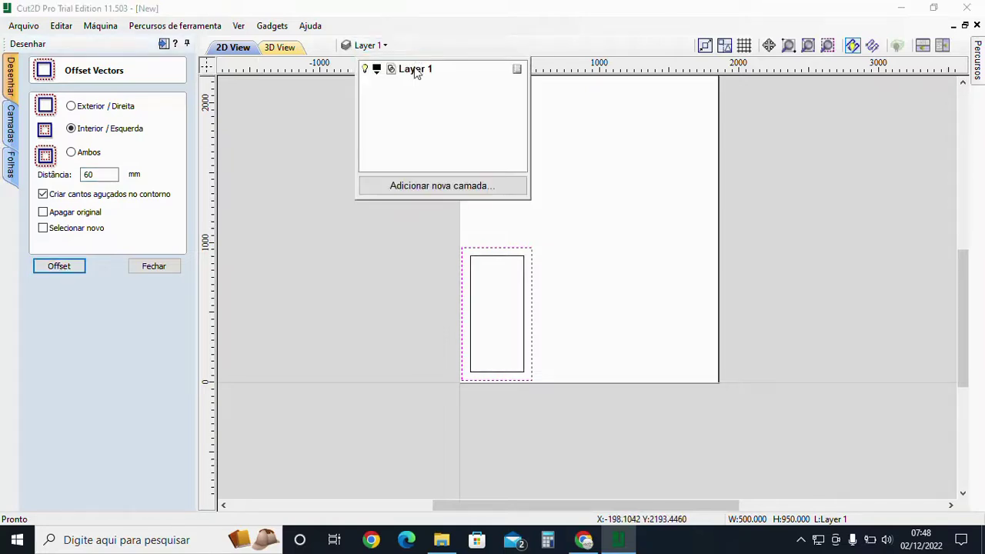
double_click(416, 70)
double_click(415, 69)
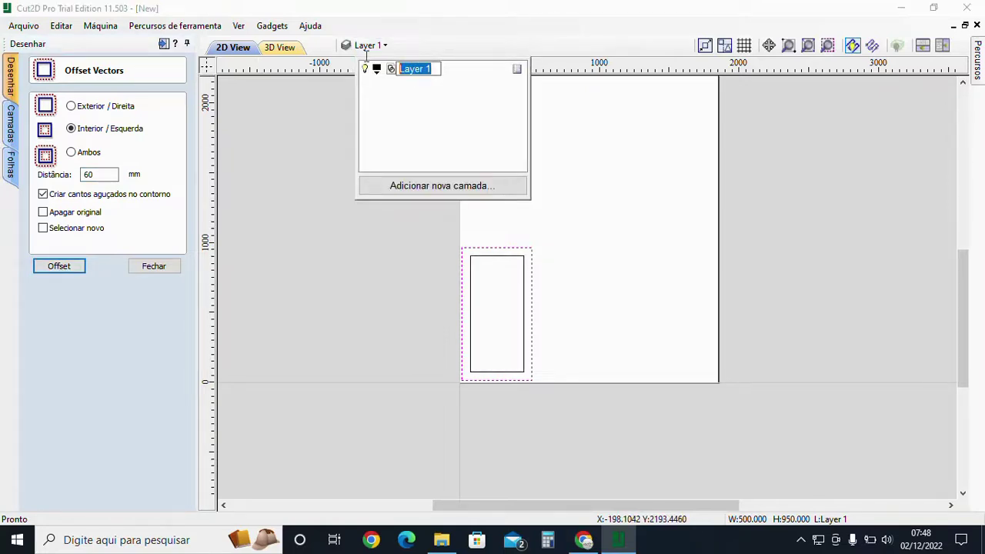
type("PORTA")
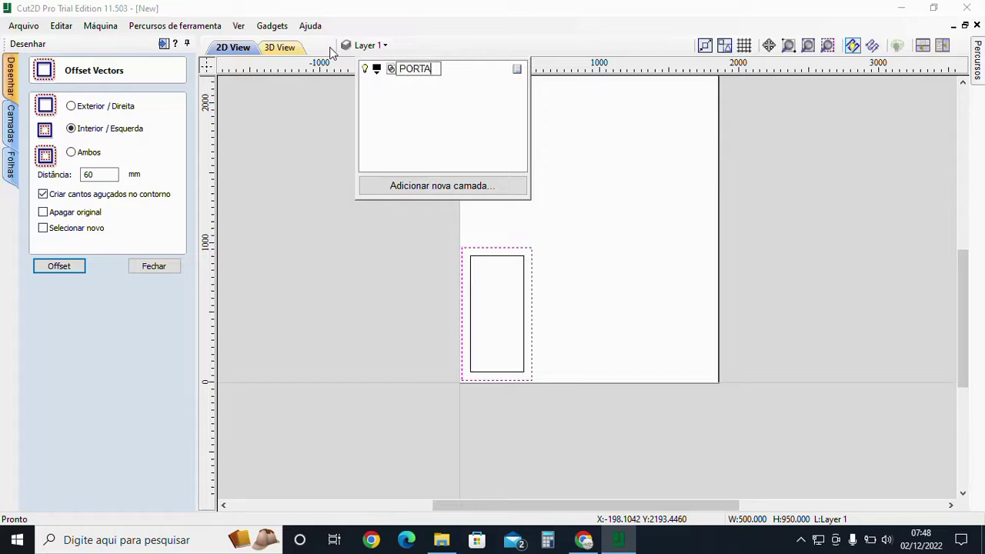
left_click(377, 69)
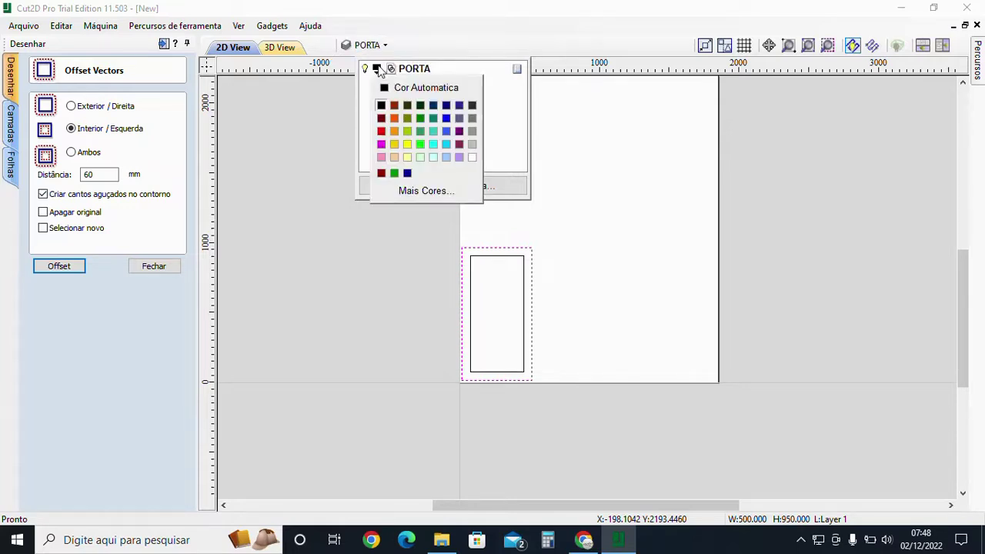
left_click(444, 129)
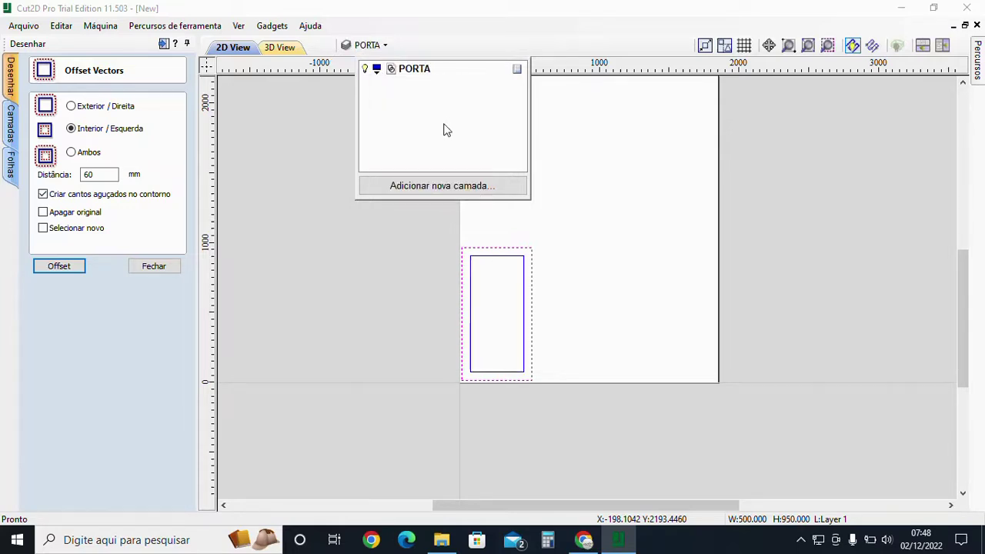
left_click(500, 248)
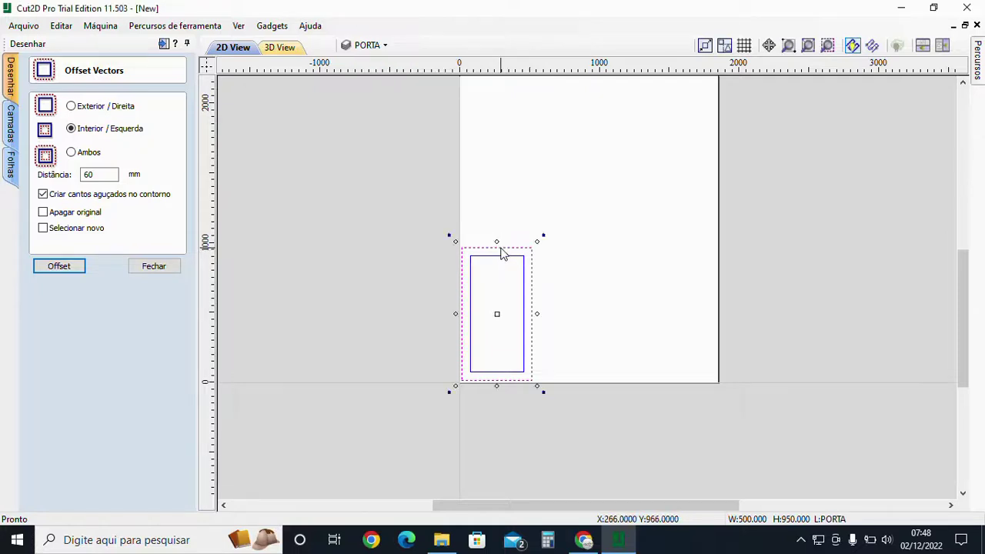
left_click(486, 274)
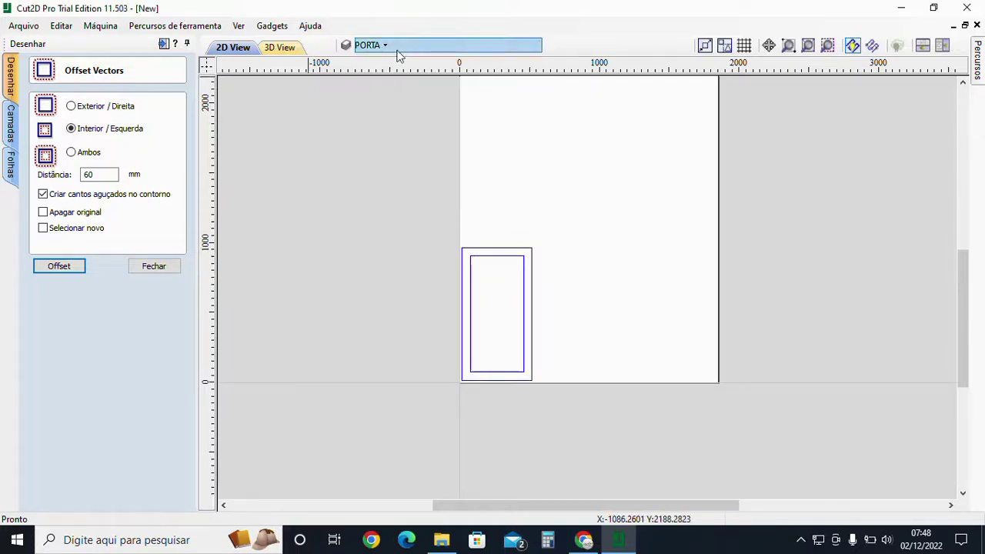
Add a new layer named REBAIXO and set its colour to green.
mouse_move(399, 55)
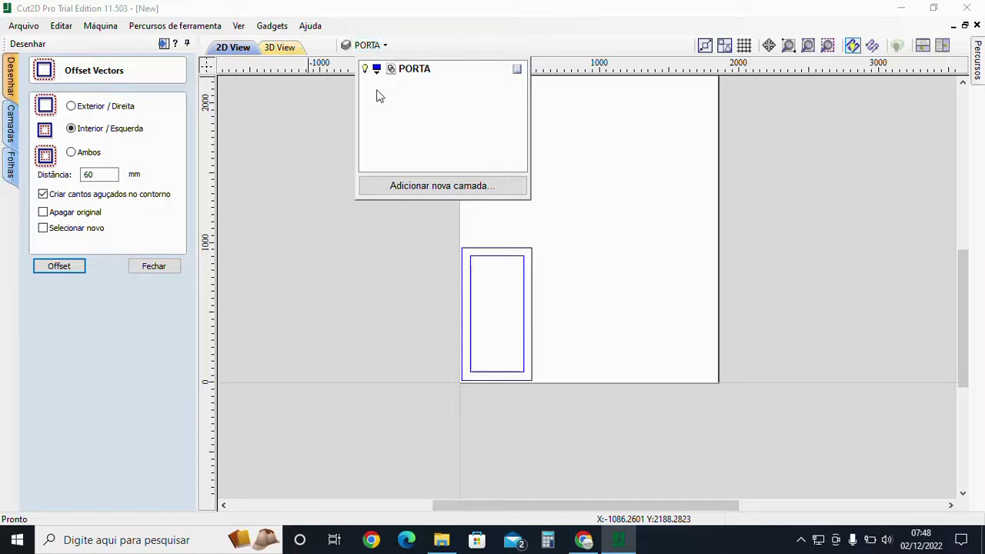
left_click(403, 185)
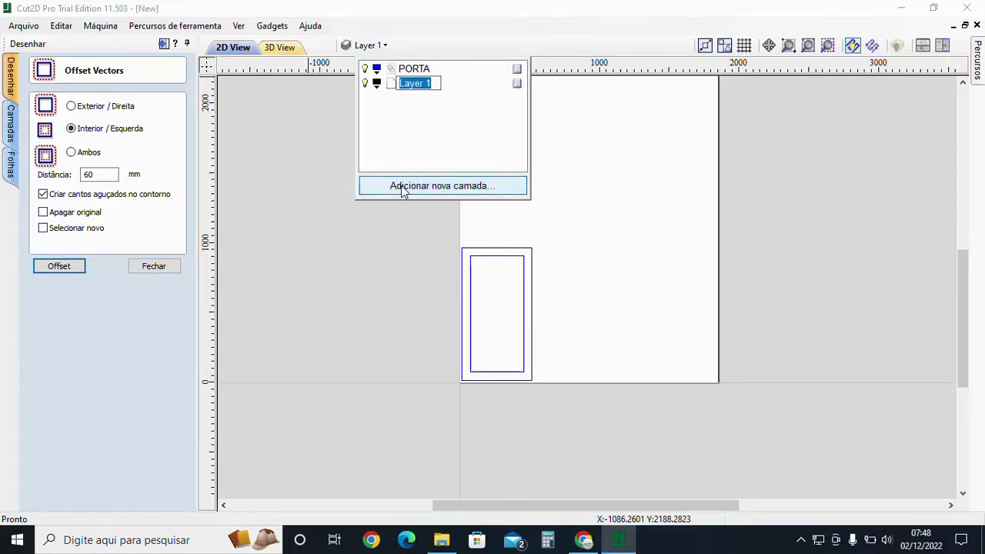
type("REBAIXO")
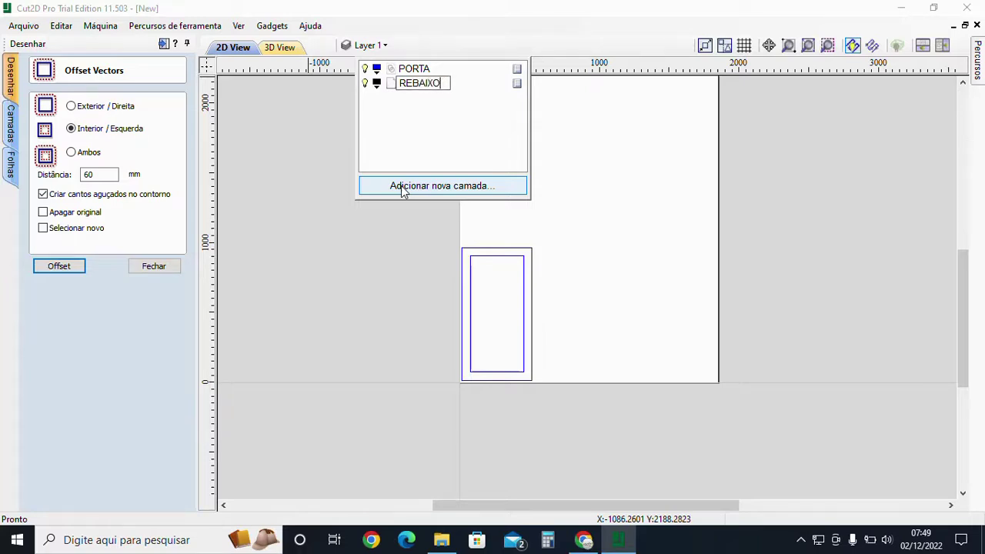
left_click(377, 83)
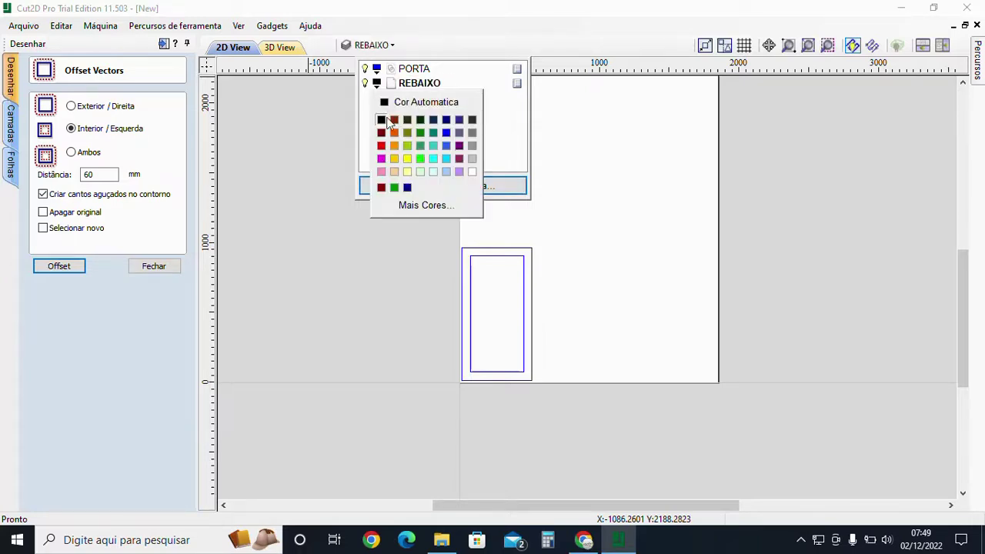
left_click(394, 188)
Add a new layer named MIOLO and set its colour to yellow.
left_click(396, 187)
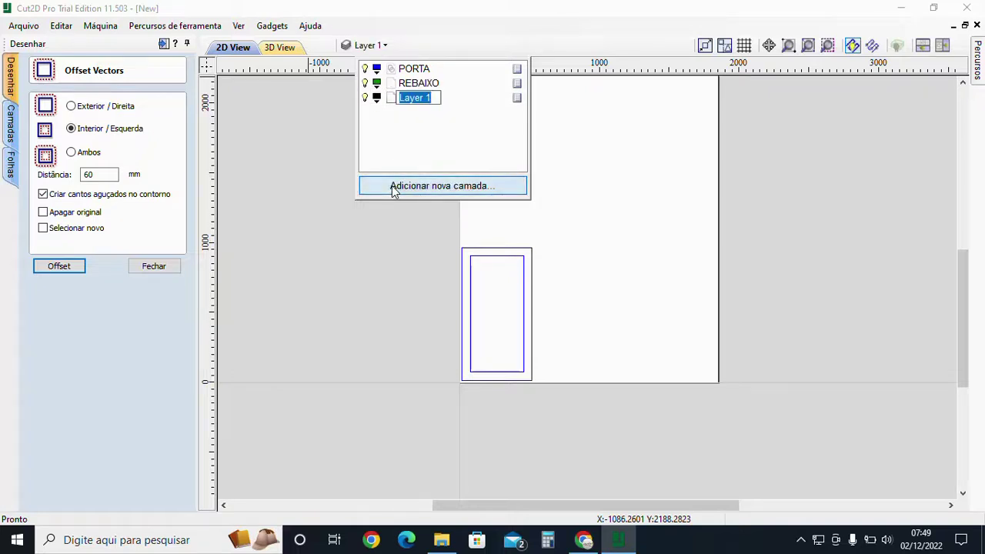
type("MIOLO")
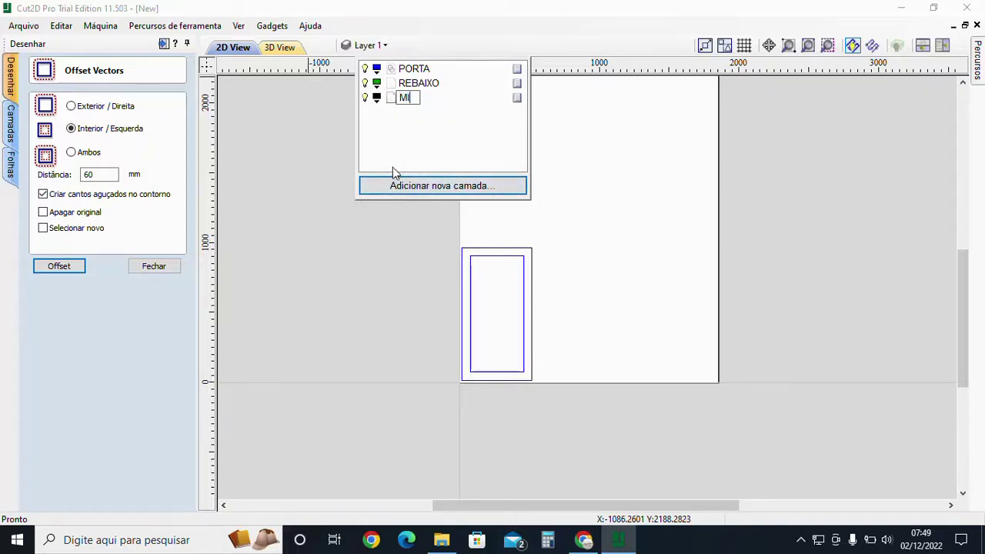
left_click(377, 98)
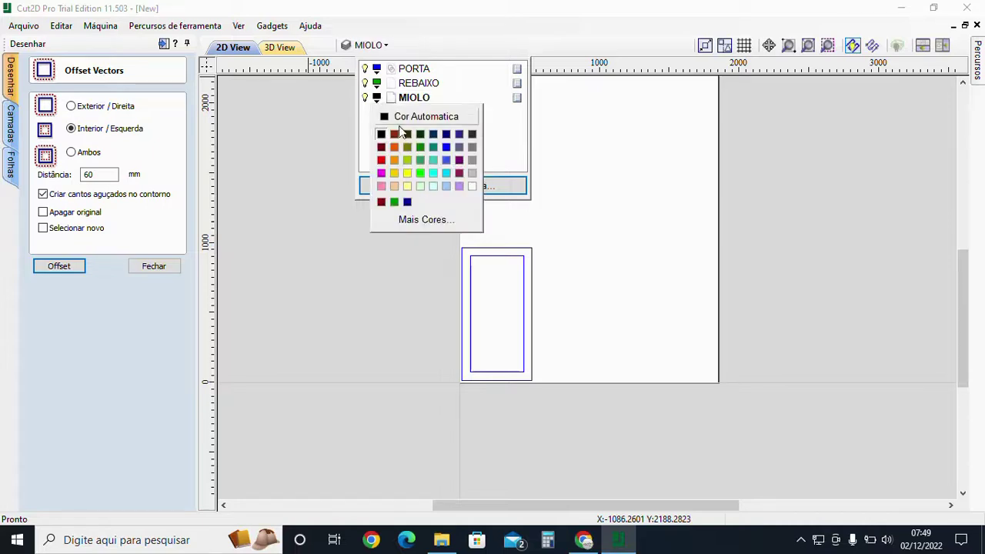
left_click(396, 174)
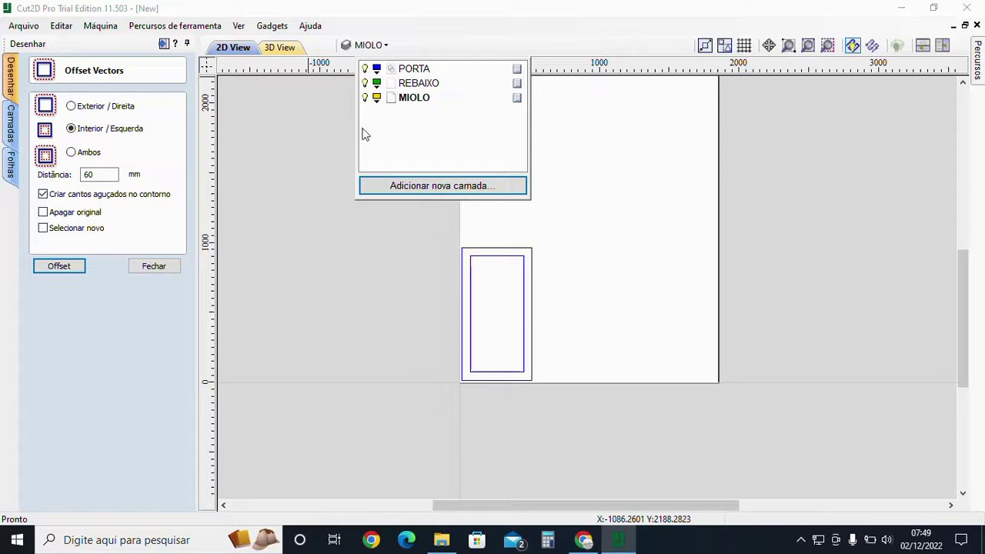
left_click(635, 282)
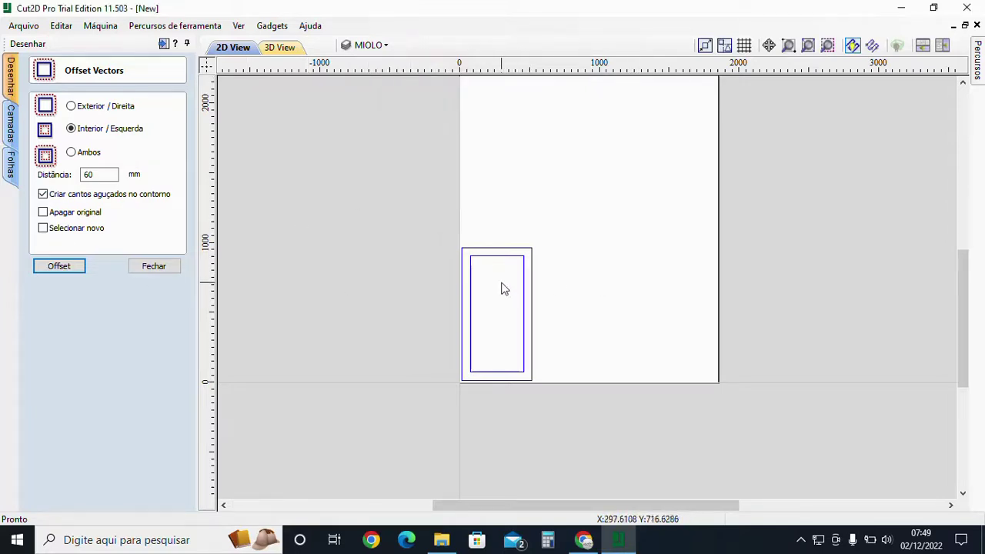
Offset the door's inner rectangle 10 mm outward with sharp corners, keeping the original.
left_click(161, 267)
scroll(485, 262, "up", 5)
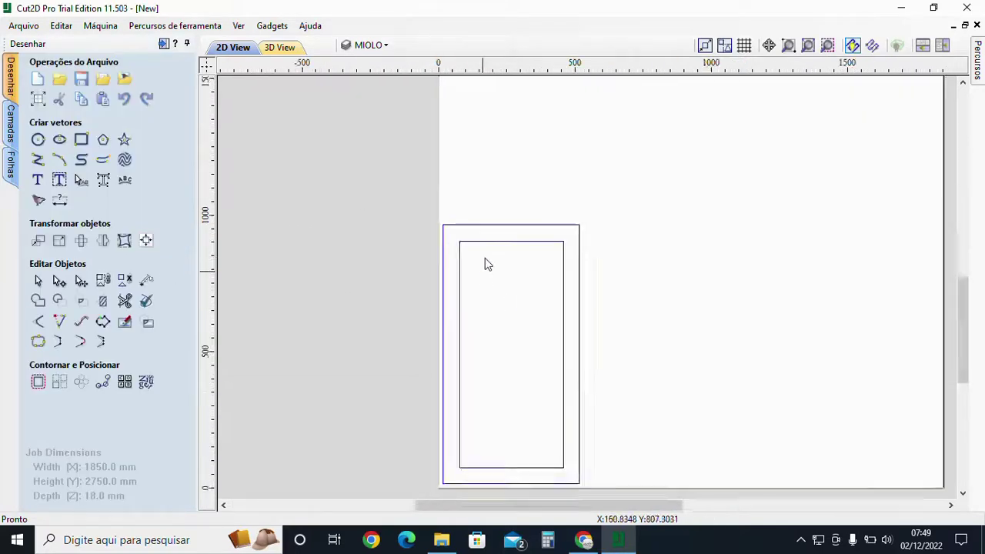
left_click(491, 221)
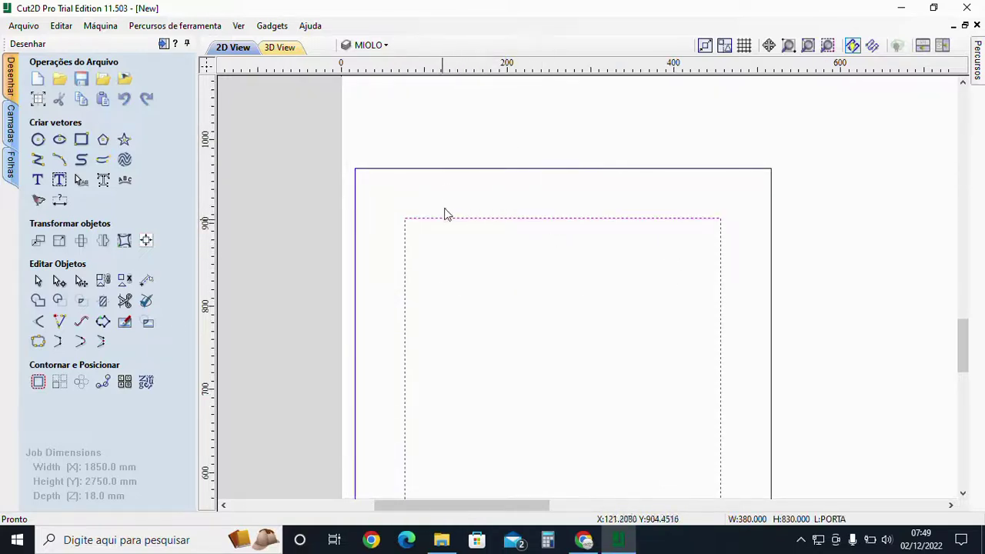
left_click(38, 383)
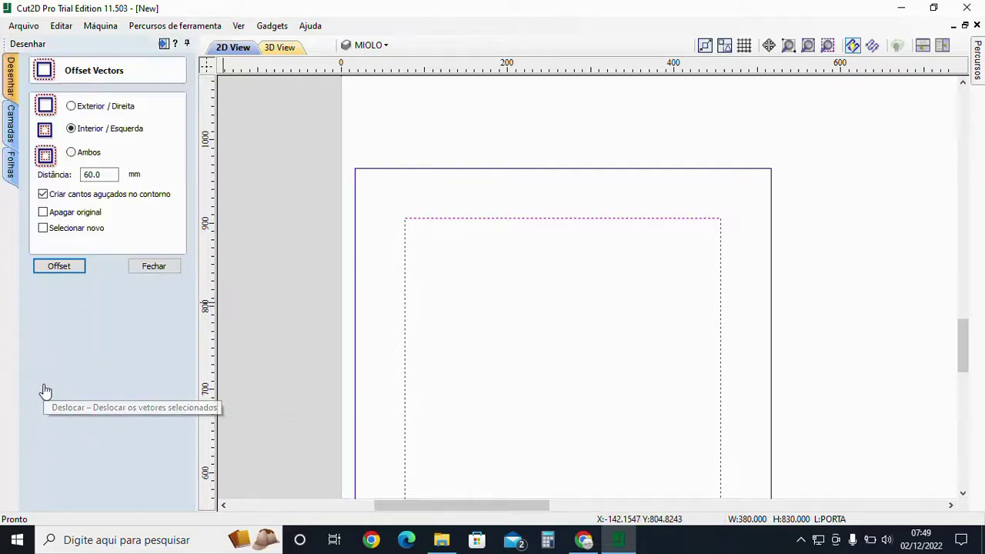
double_click(107, 175)
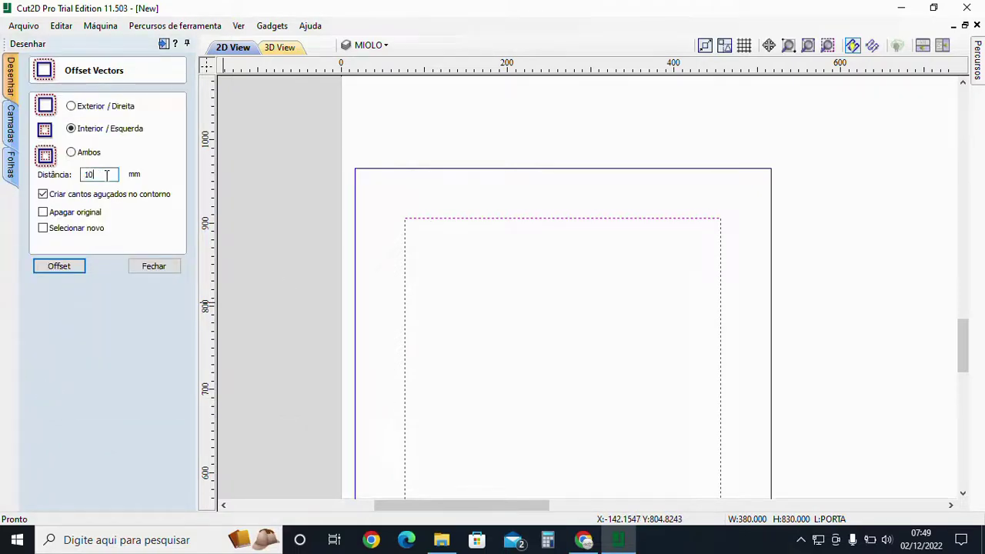
left_click(60, 267)
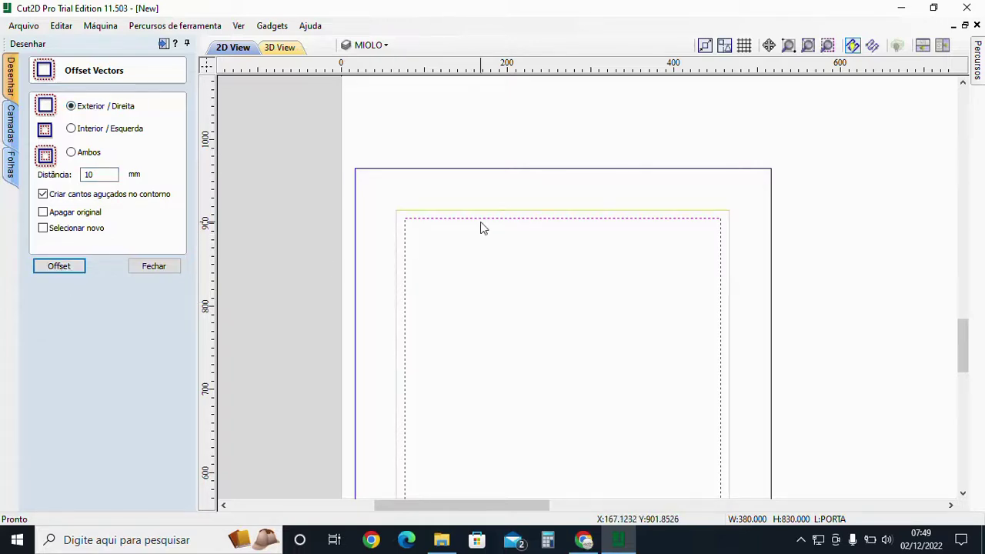
left_click(496, 244)
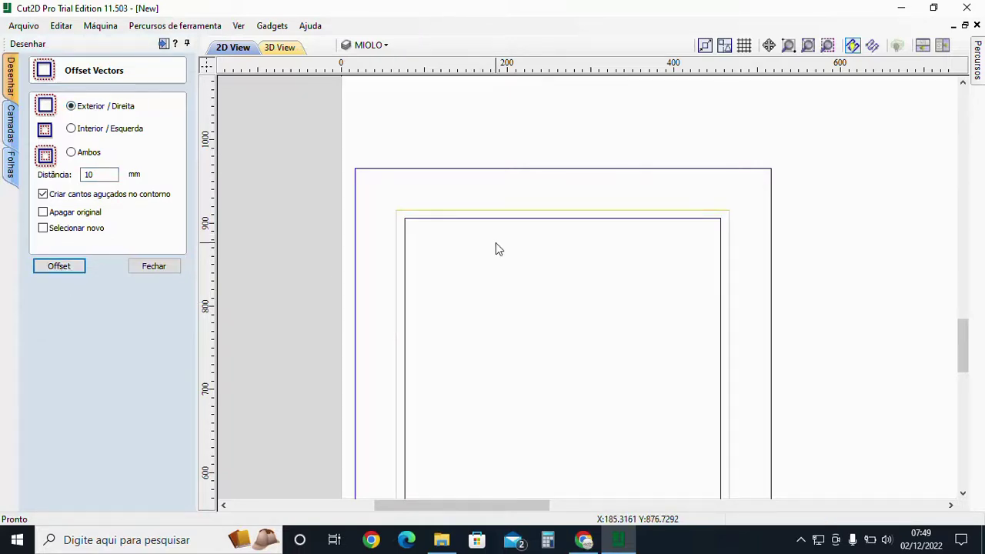
left_click(154, 266)
Move the inner rectangle and its outward offset to the REBAIXO layer.
scroll(516, 271, "down", 2)
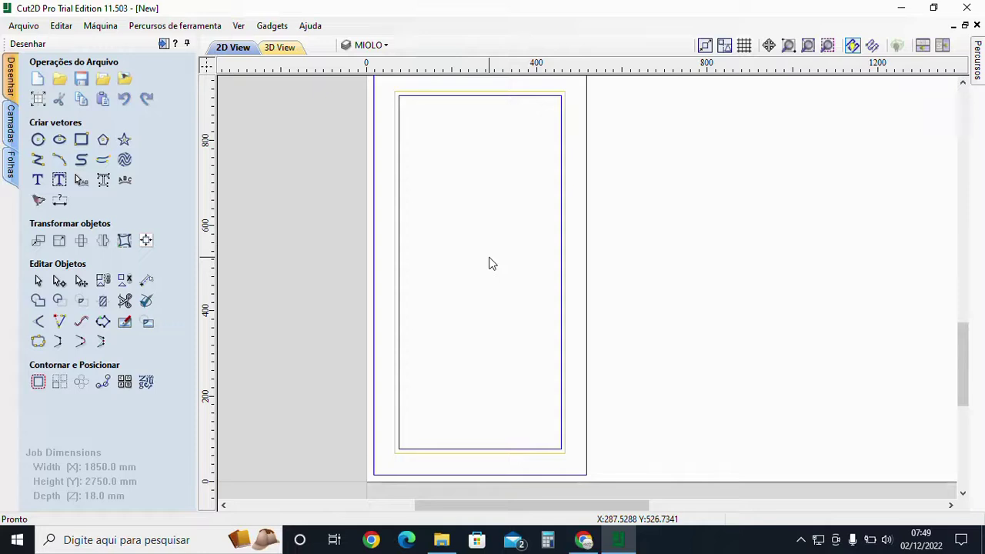
middle_click_drag(454, 115, 457, 159)
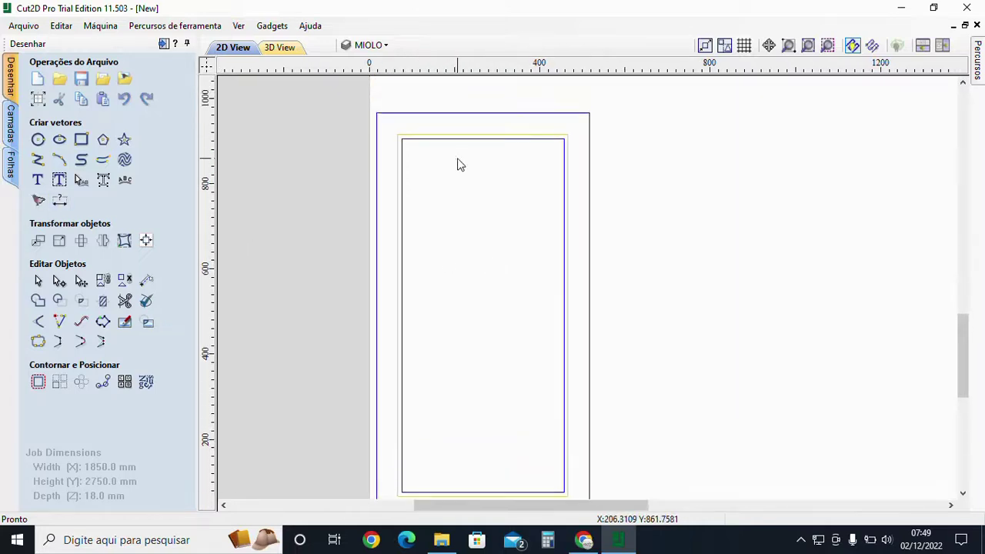
left_click(457, 127)
right_click(453, 145)
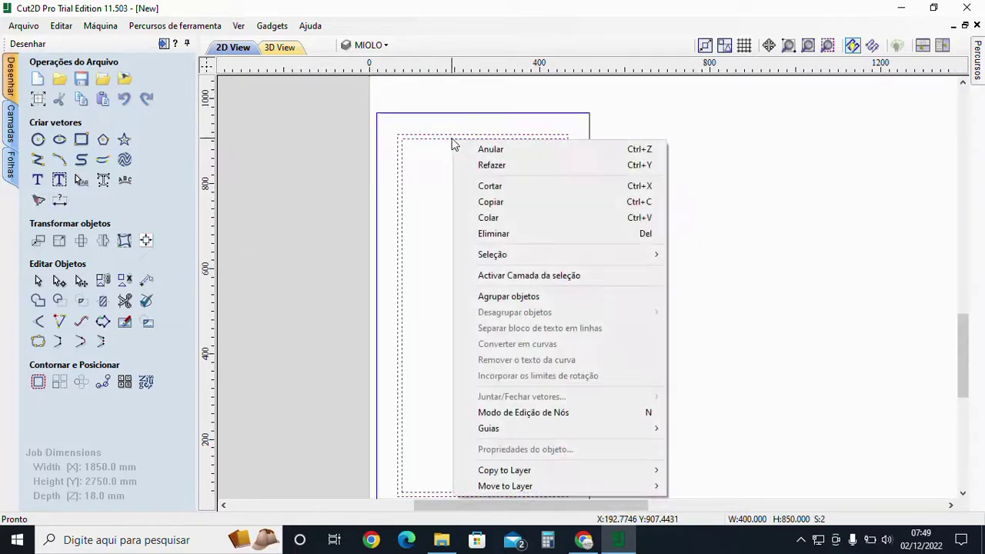
mouse_move(576, 485)
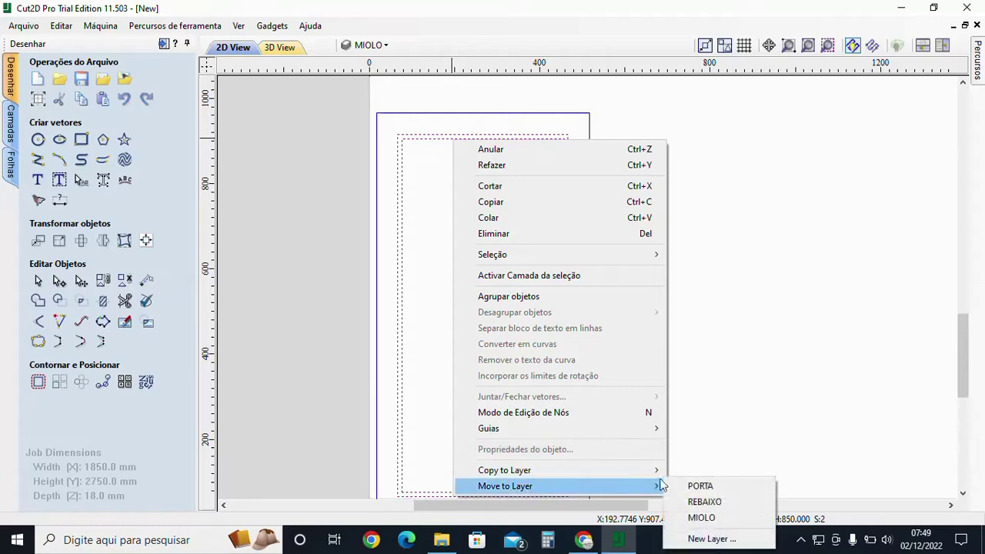
left_click(704, 501)
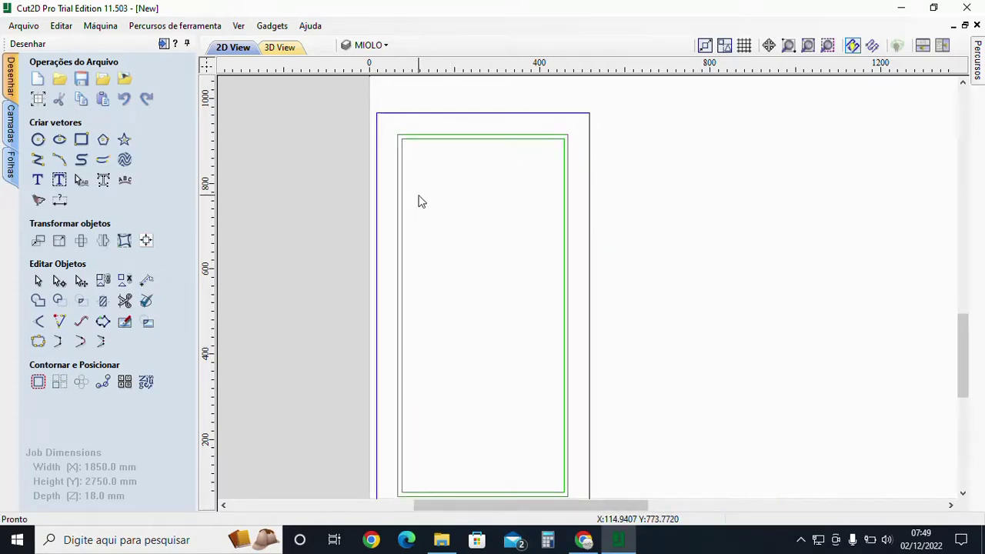
left_click(38, 160)
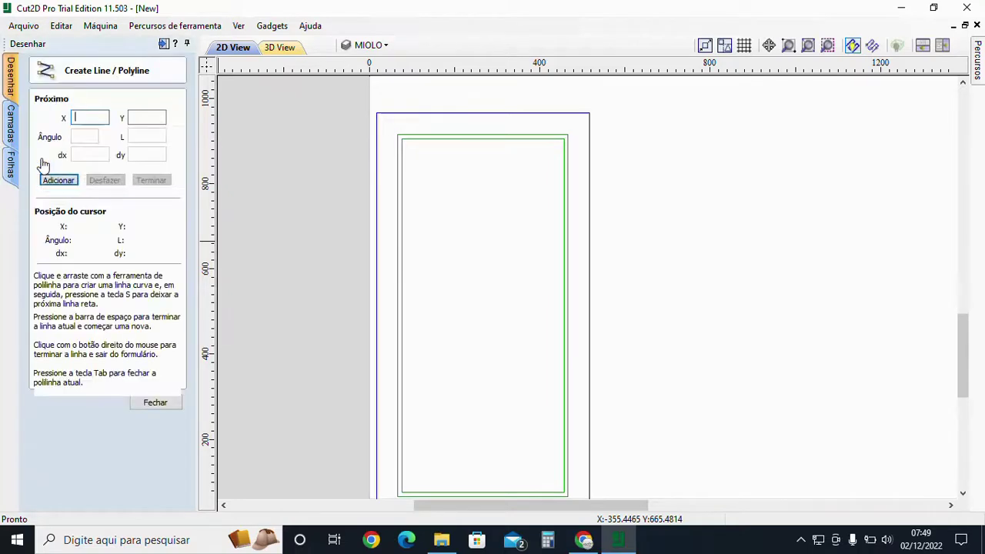
left_click(481, 147)
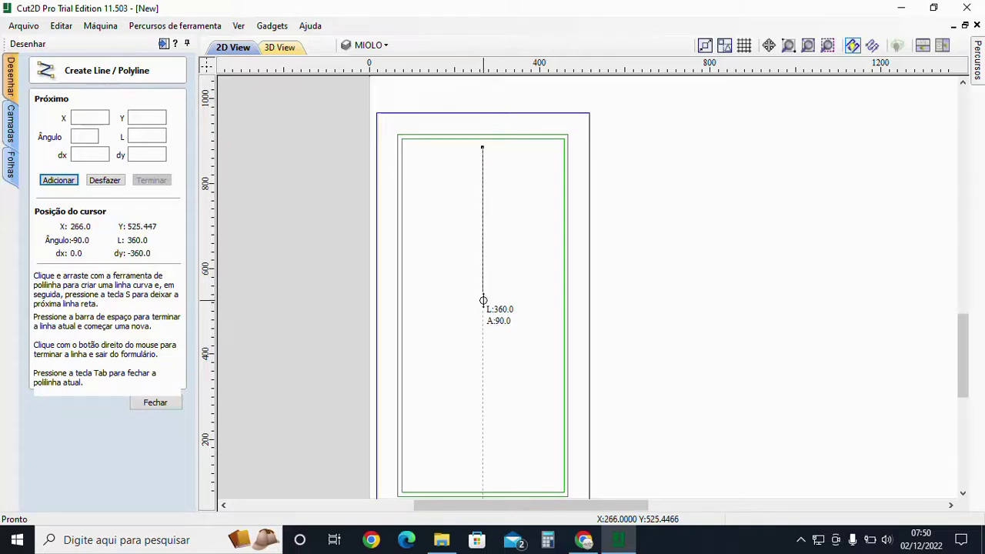
right_click(483, 300)
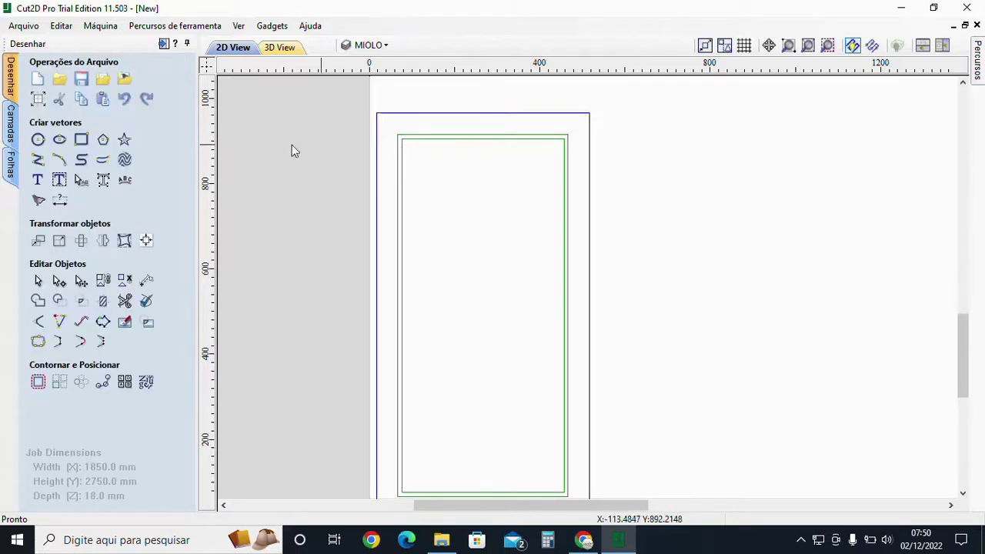
Draw an 830 mm vertical centre line between the top and bottom midpoints of the inner green rectangle on the MIOLO layer.
left_click(38, 160)
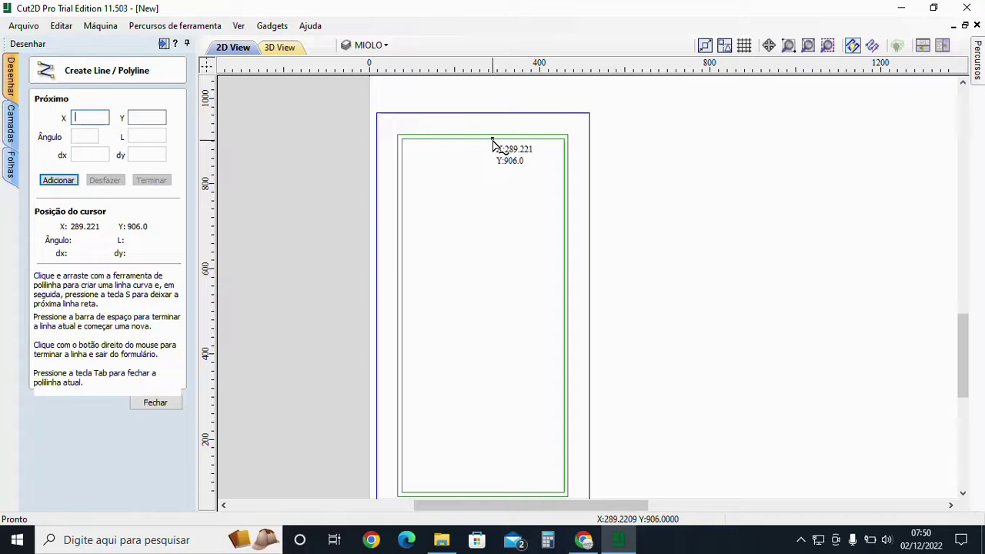
left_click(482, 137)
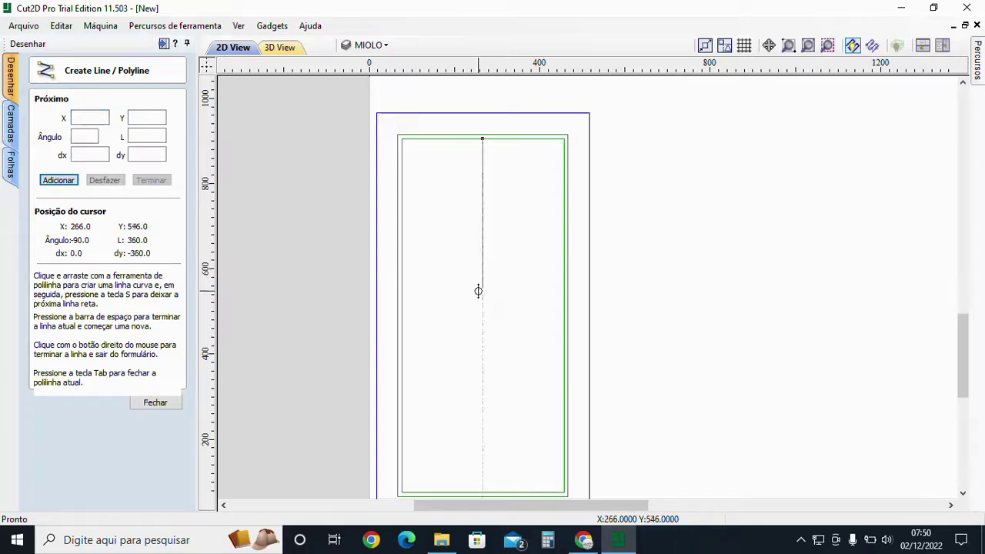
middle_click_drag(477, 288, 494, 136)
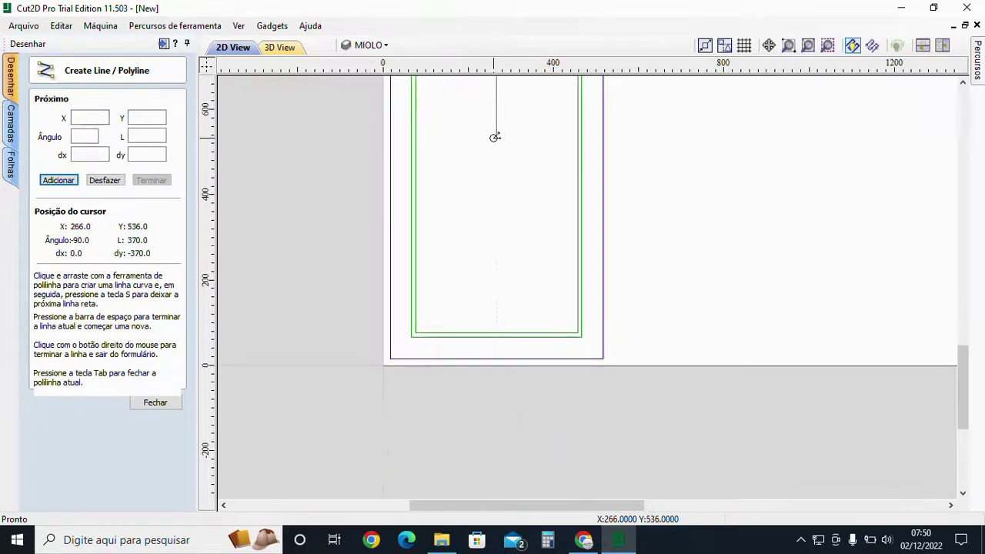
left_click(500, 332)
right_click(511, 300)
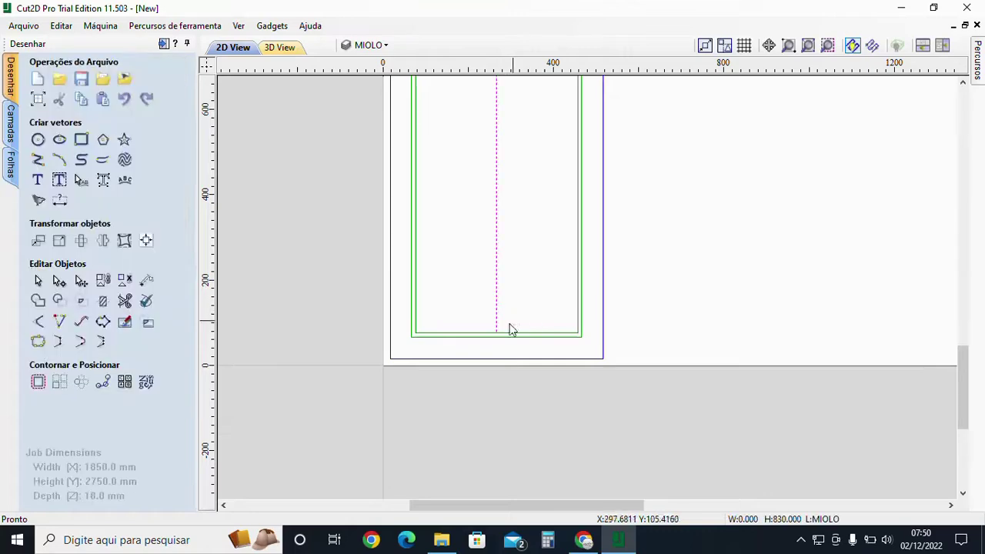
Draw a 380 mm horizontal centre line between the side midpoints of the inner green rectangle.
scroll(508, 325, "up", 2)
scroll(492, 308, "down", 5)
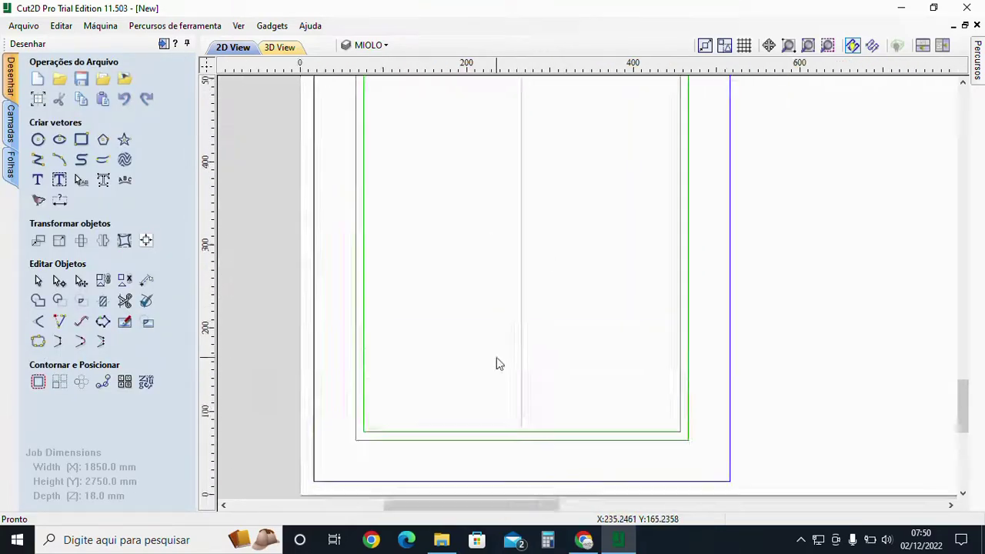
left_click(38, 159)
scroll(523, 301, "up", 2)
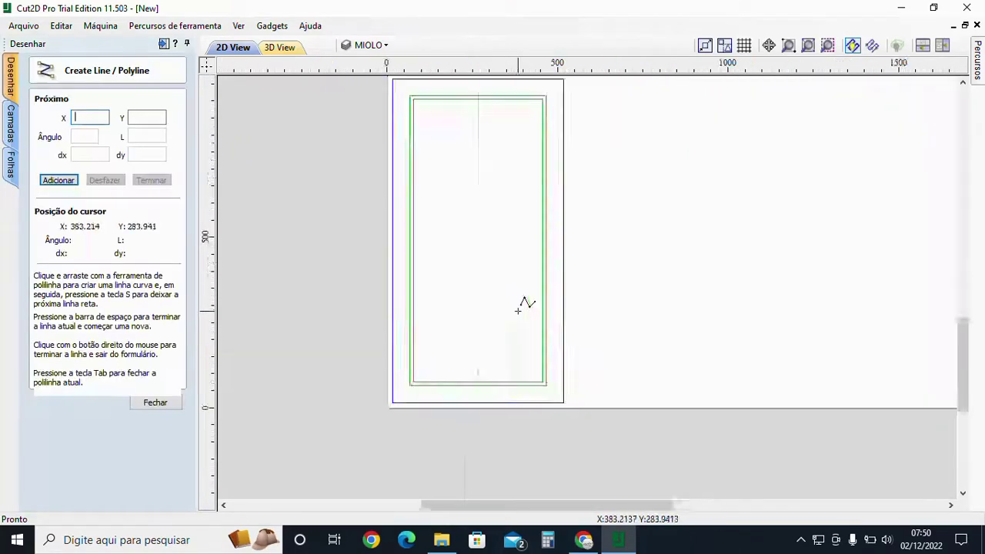
scroll(391, 238, "up", 2)
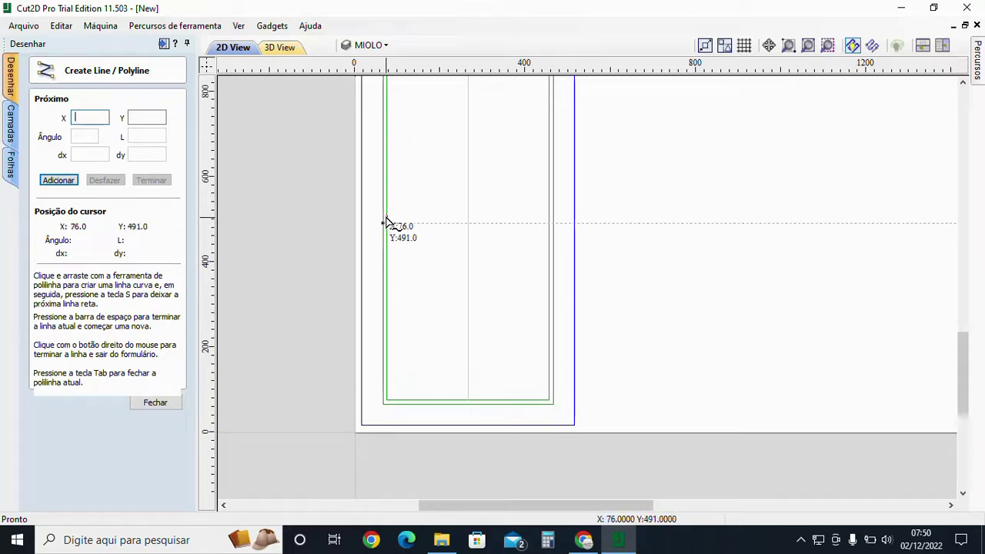
left_click(385, 222)
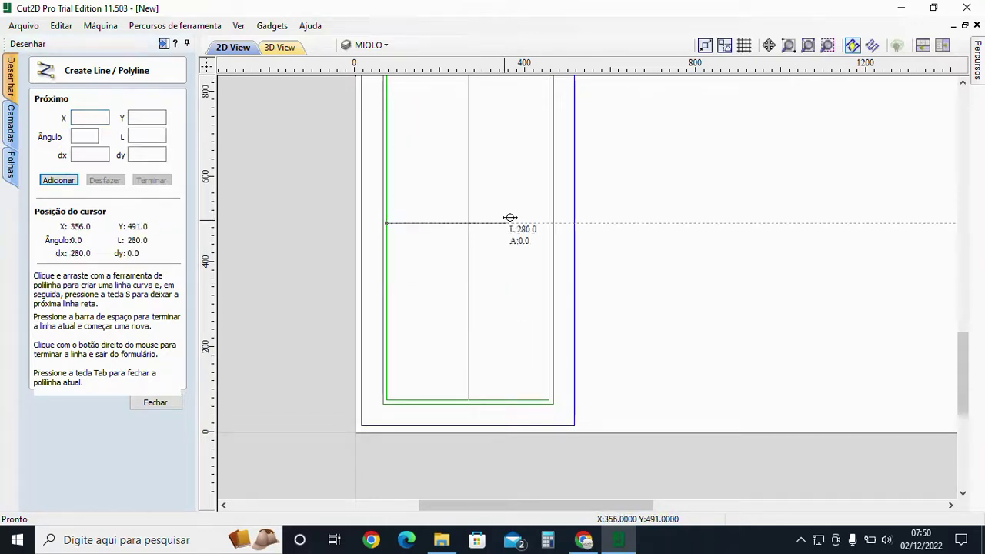
left_click(550, 221)
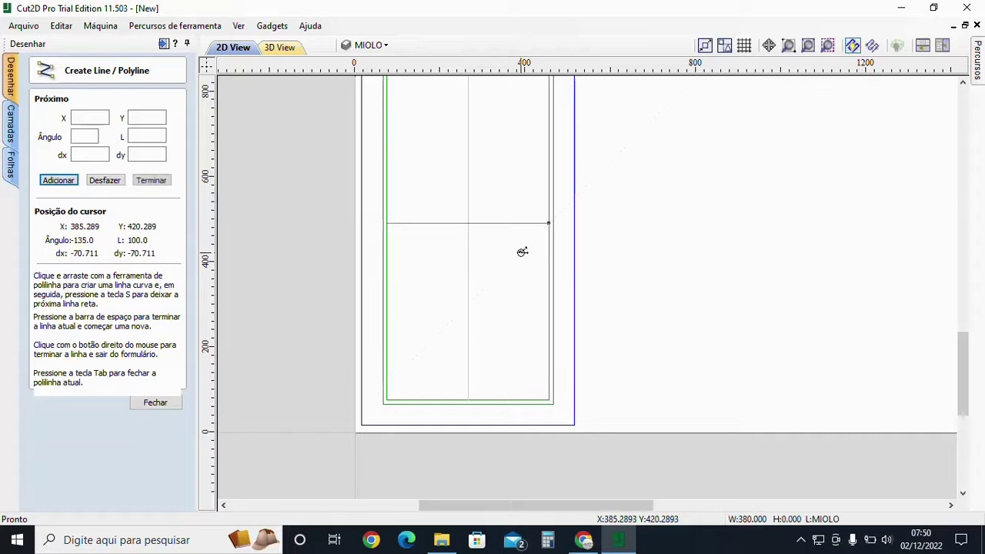
right_click(517, 260)
scroll(511, 265, "down", 2)
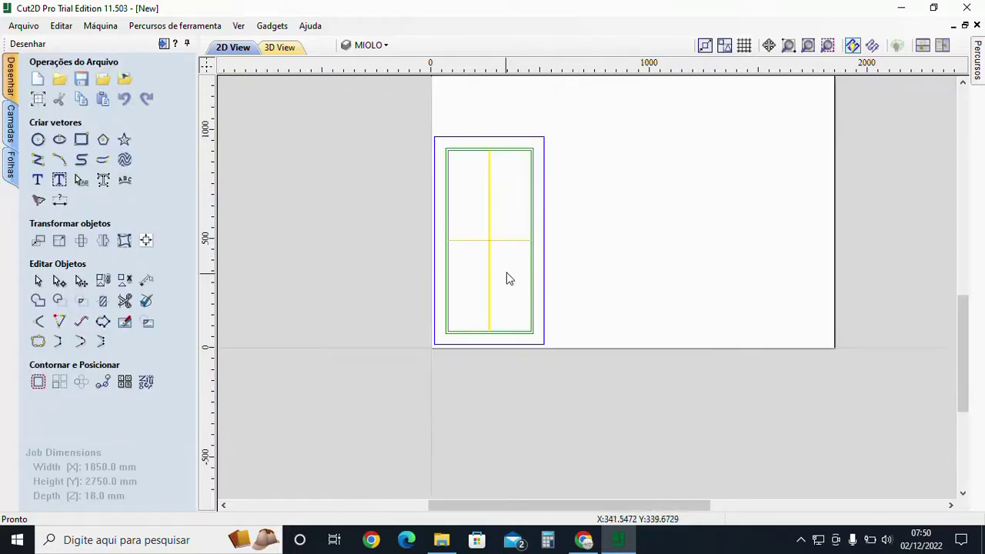
Offset both centre lines 10 mm to both sides with sharp corners, keeping the originals.
left_click_drag(484, 239, 474, 221)
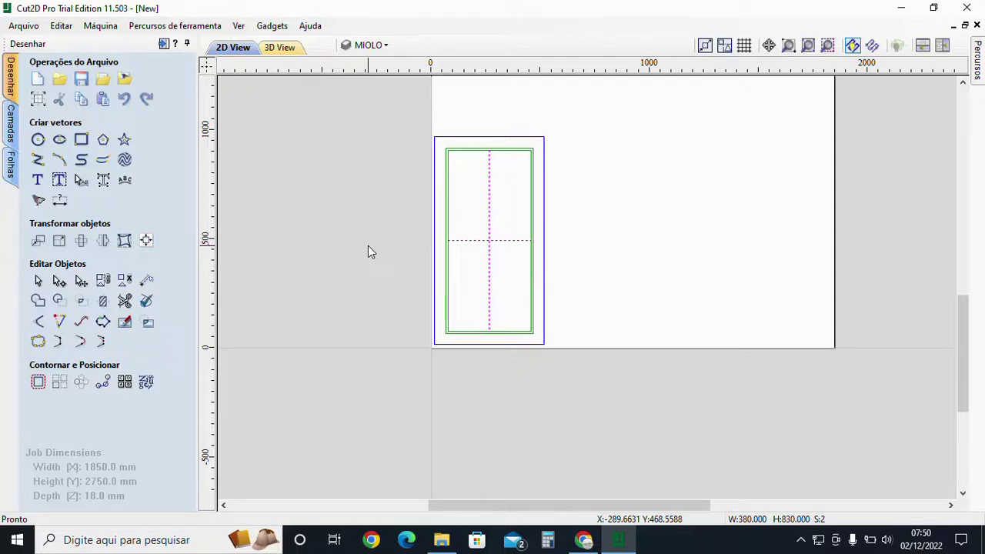
left_click(40, 387)
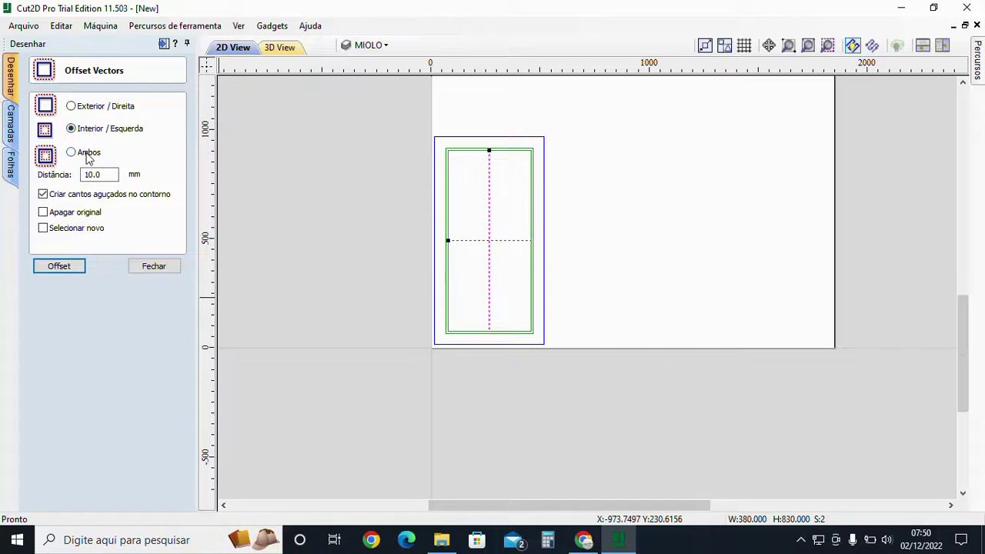
left_click(71, 153)
double_click(99, 174)
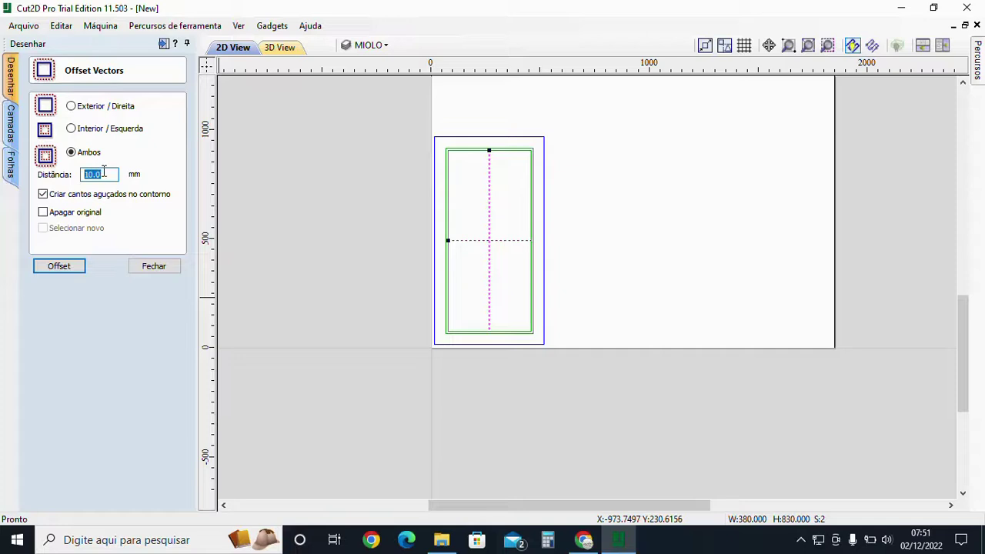
left_click(64, 271)
left_click(561, 280)
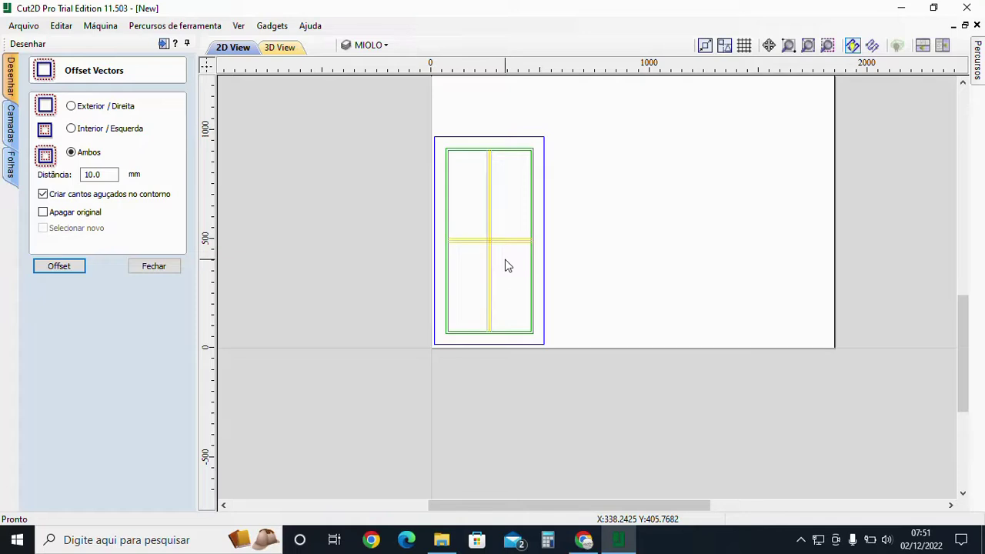
Move both centre lines and their offsets to the REBAIXO layer.
scroll(506, 262, "up", 3)
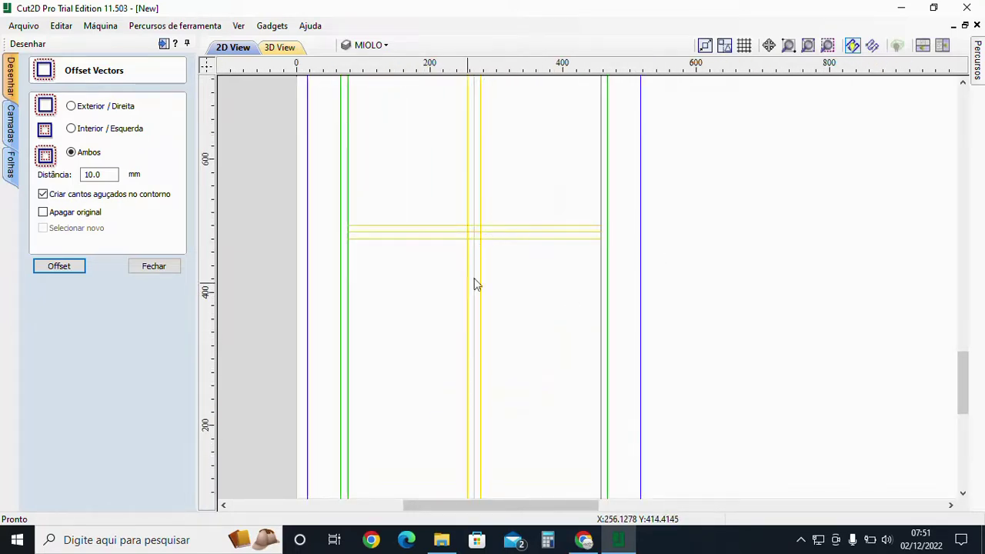
left_click_drag(521, 249, 428, 200)
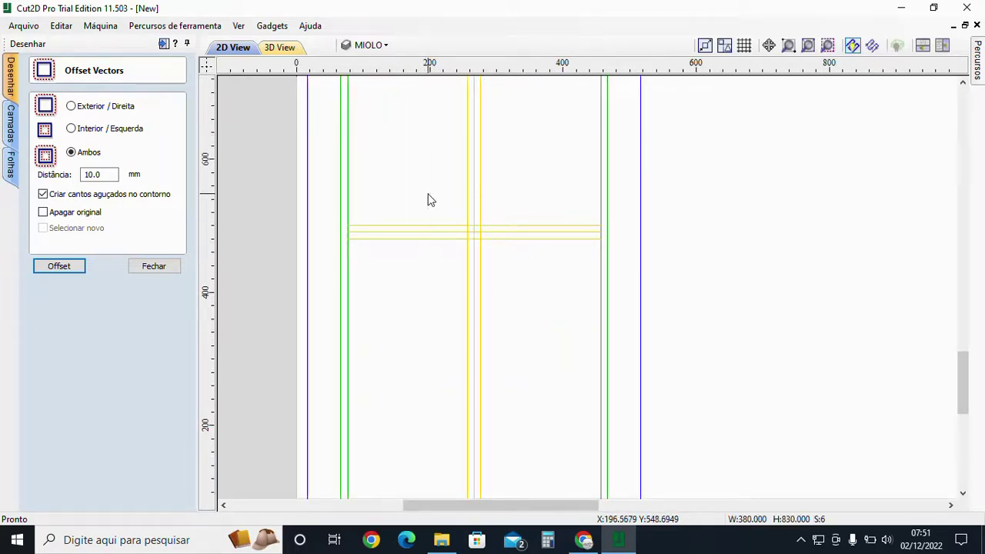
right_click(493, 242)
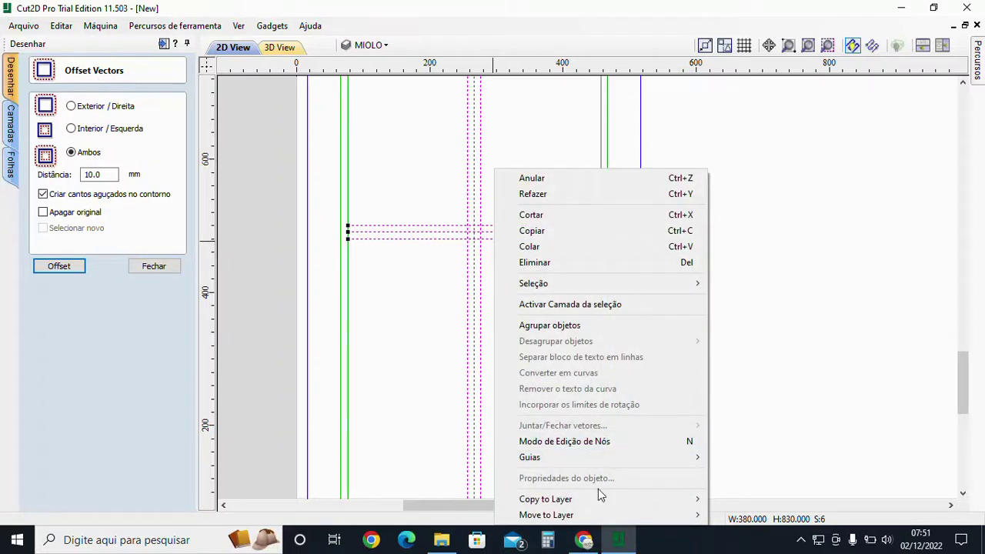
mouse_move(602, 514)
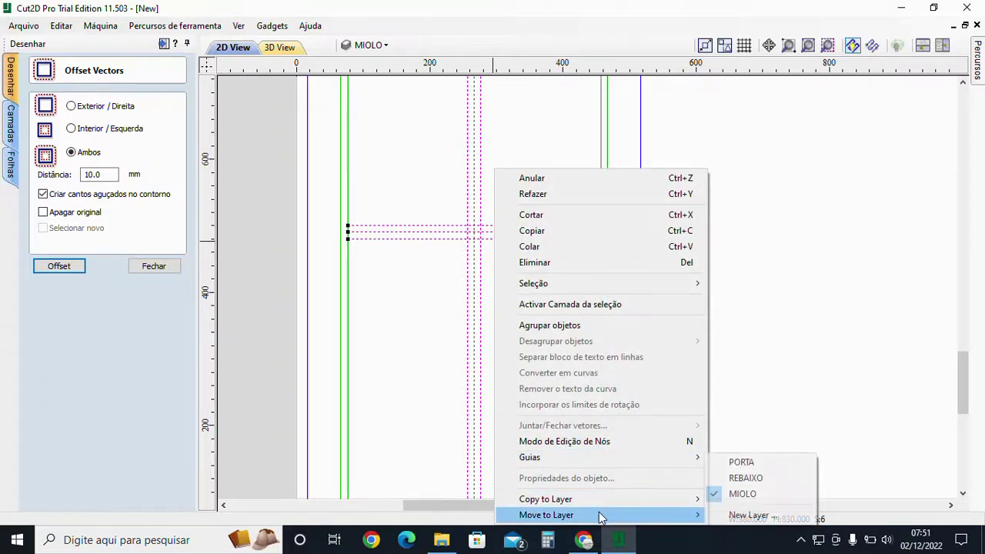
left_click(750, 483)
left_click(556, 292)
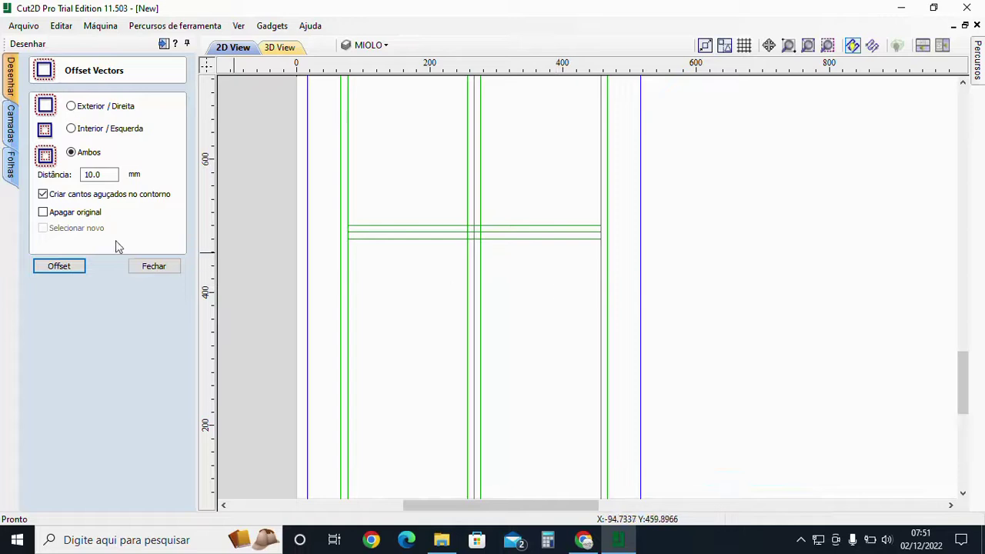
left_click(148, 268)
Trim away both centre lines and the overlapping offset segments where the vertical and horizontal bars cross.
scroll(424, 227, "down", 1)
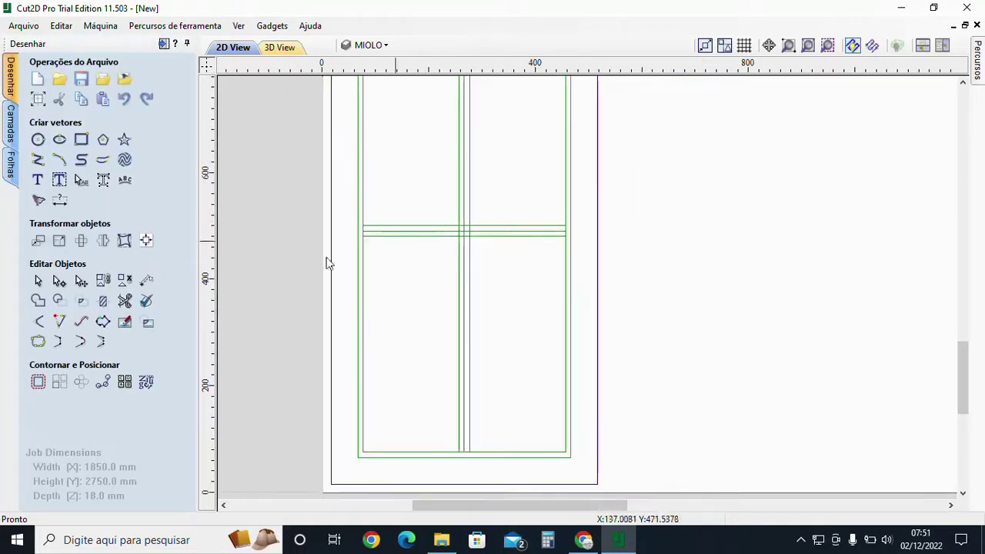
left_click(125, 301)
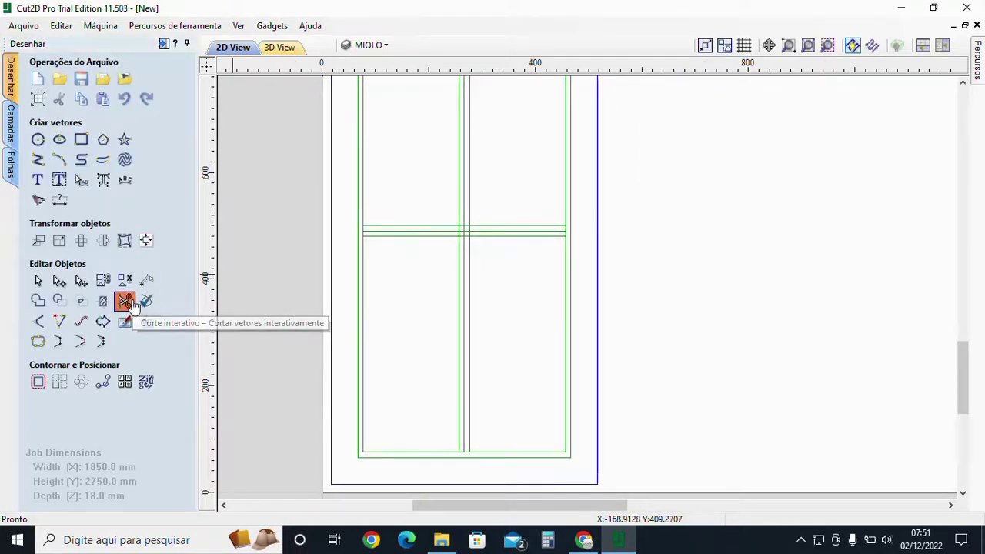
scroll(476, 231, "up", 4)
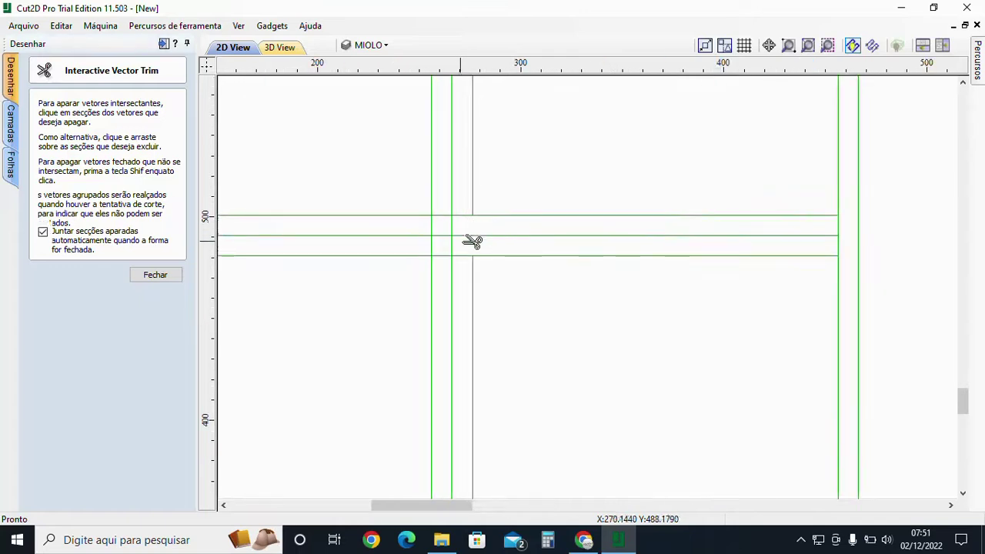
left_click(445, 236)
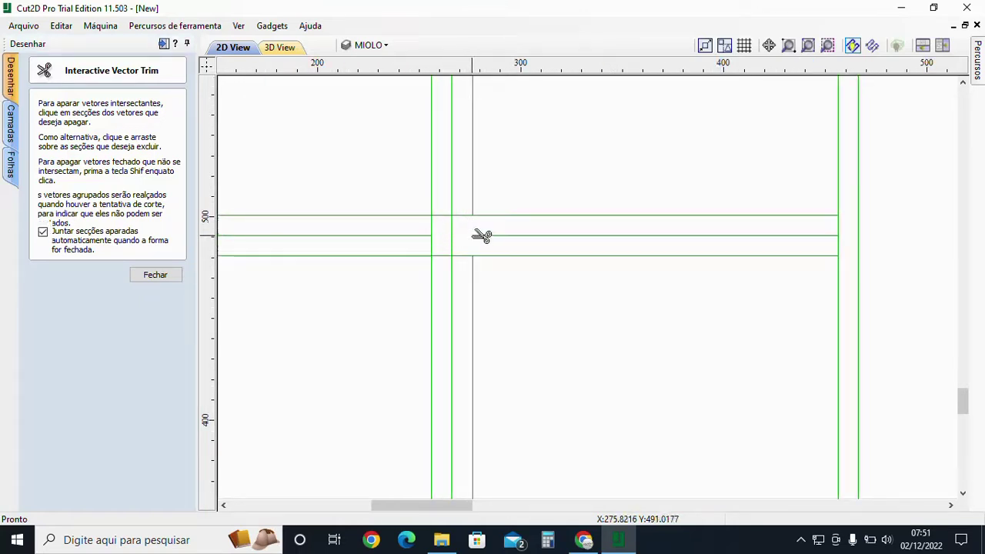
left_click(478, 235)
left_click(453, 244)
left_click(452, 224)
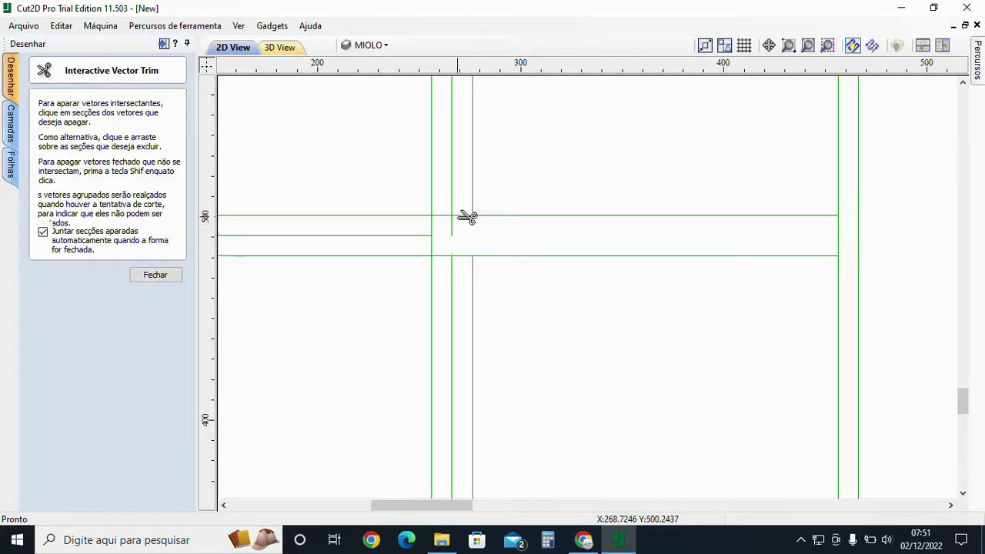
left_click(444, 215)
left_click(461, 209)
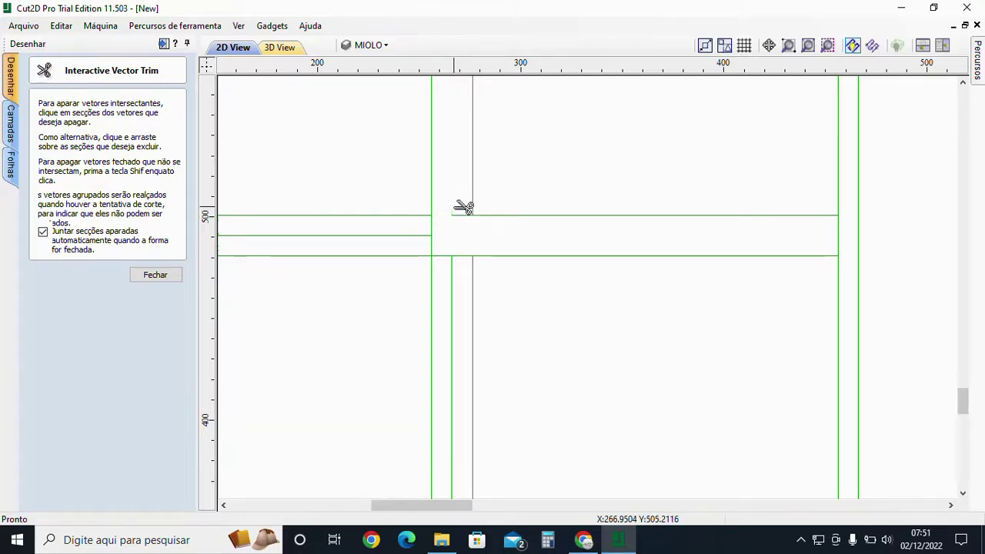
left_click(465, 218)
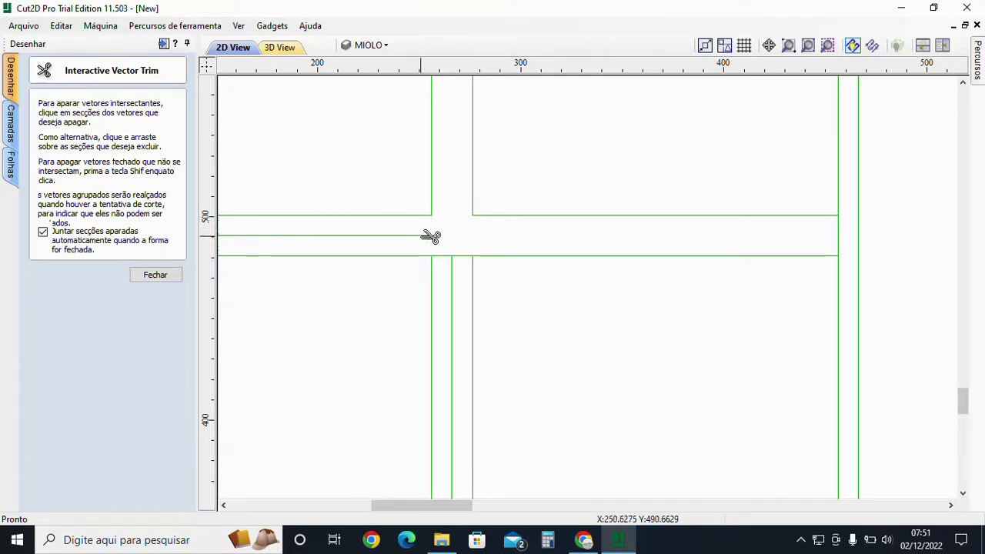
left_click(427, 236)
left_click(453, 262)
left_click(453, 256)
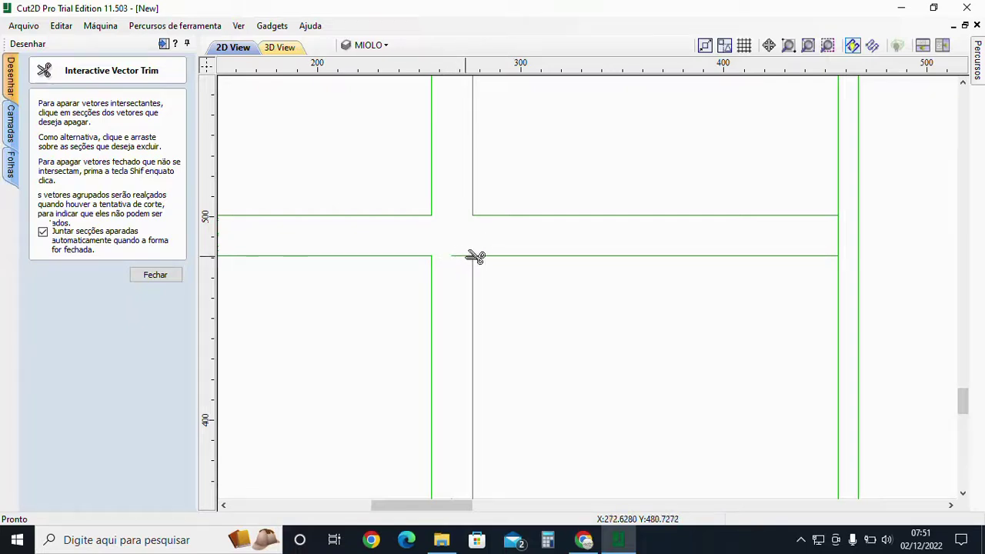
Trim the inner rectangle's side segments at both ends of the horizontal bar, between its two offset lines.
scroll(473, 240, "down", 3)
scroll(631, 236, "up", 2)
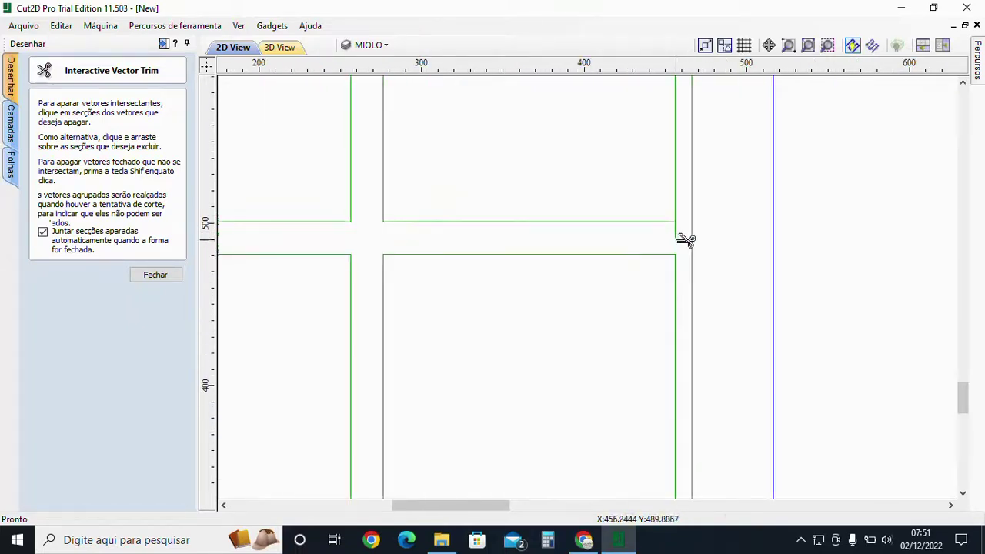
left_click(674, 234)
scroll(389, 230, "down", 2)
scroll(486, 233, "up", 2)
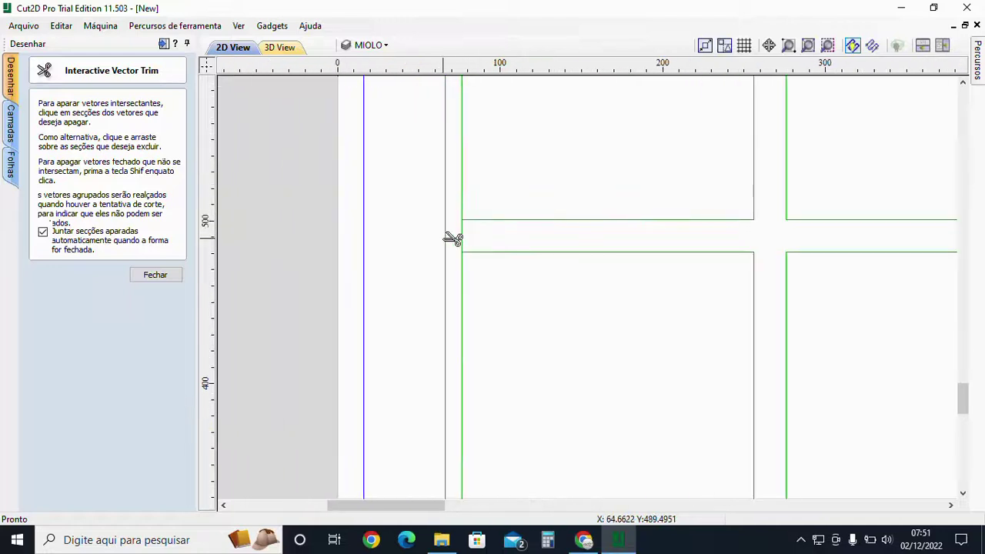
scroll(469, 231, "down", 3)
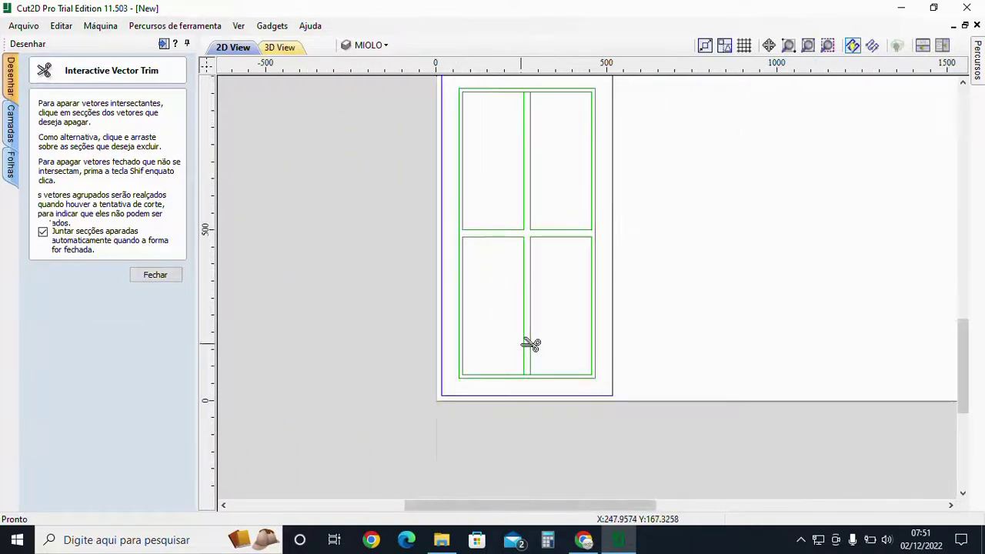
Trim the inner rectangle's bottom and top segments between the vertical bar's two lines, leaving four separate panes.
scroll(523, 313, "up", 4)
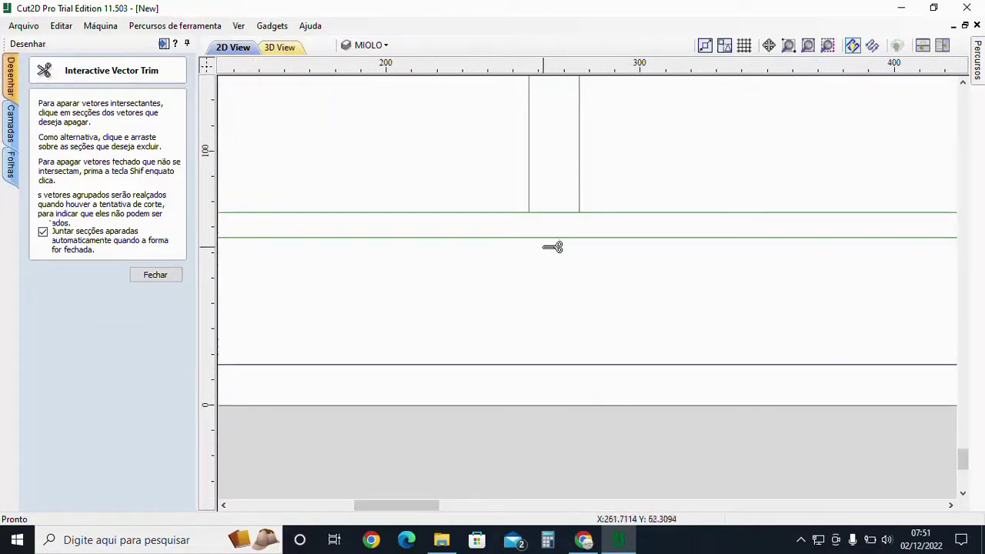
left_click(572, 213)
scroll(625, 221, "down", 3)
scroll(682, 286, "down", 4)
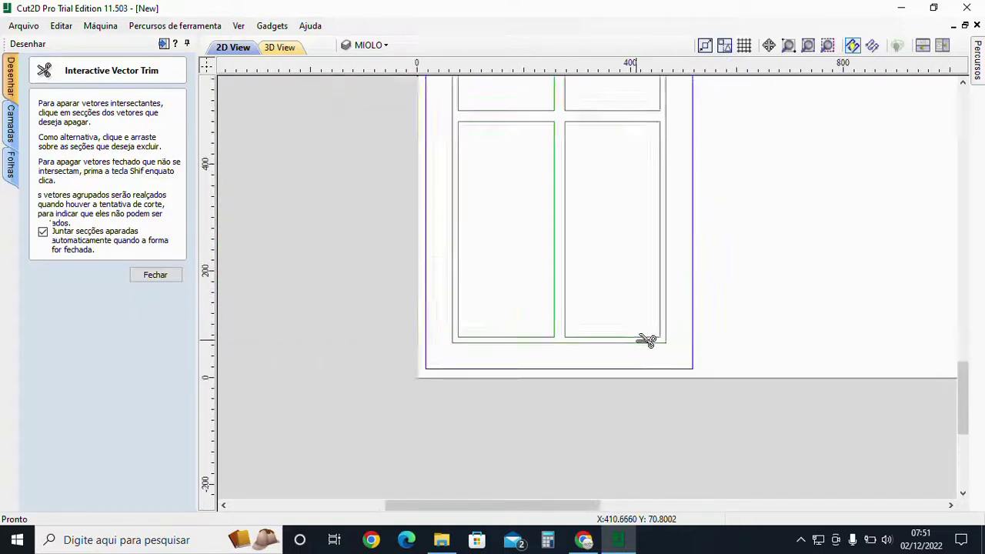
scroll(601, 216, "up", 2)
scroll(579, 205, "up", 3)
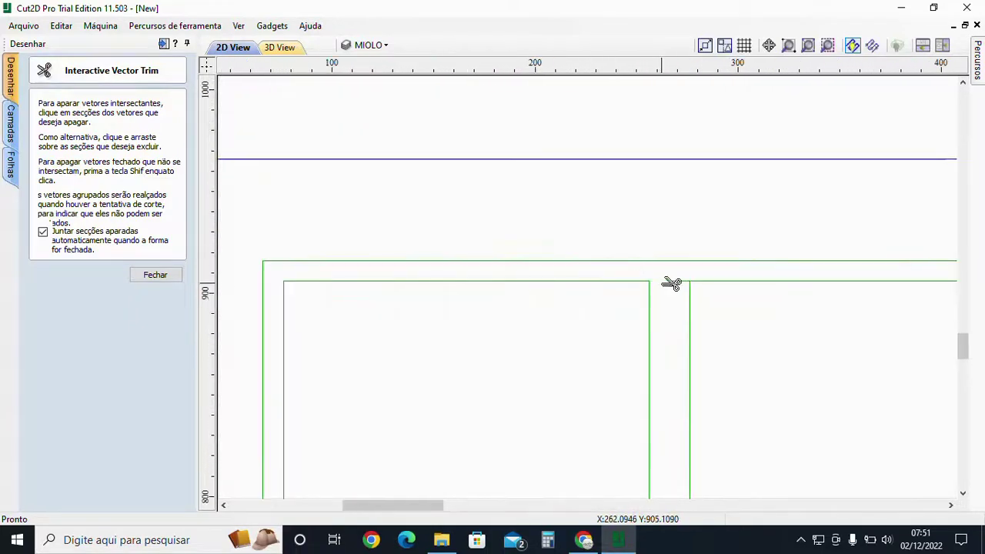
scroll(653, 333, "down", 2)
scroll(545, 222, "down", 3)
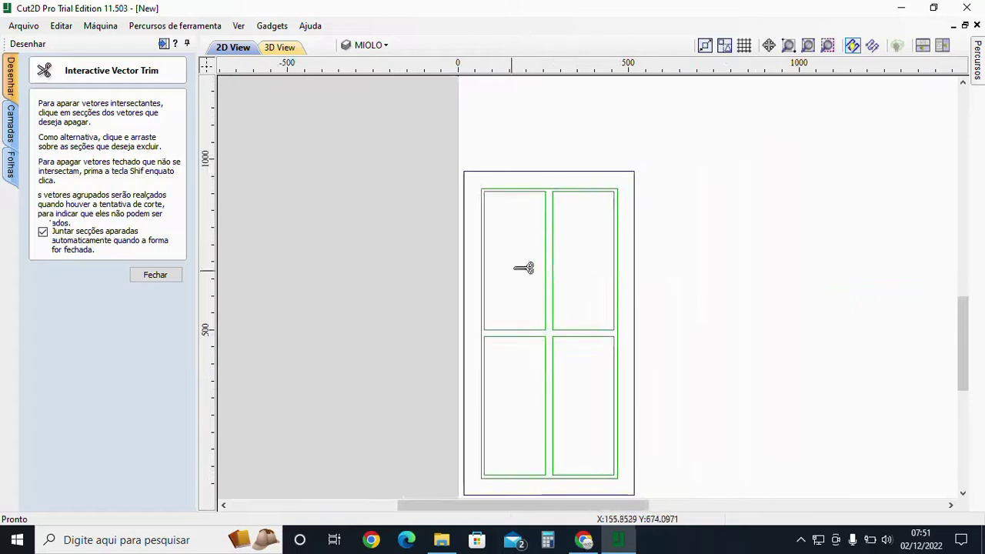
left_click(154, 274)
middle_click_drag(559, 385, 520, 335)
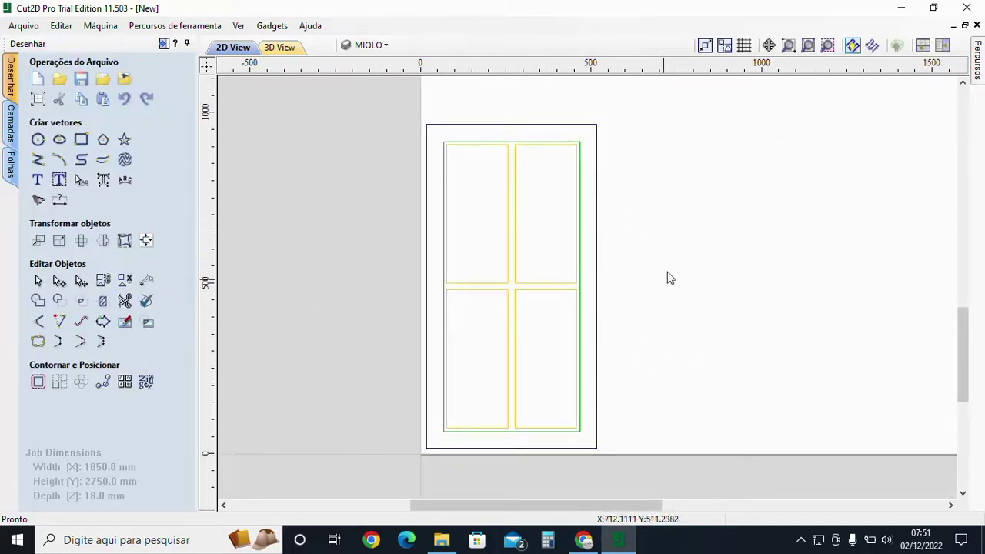
Copy the four pane vectors from the MIOLO layer to the REBAIXO layer.
left_click(383, 45)
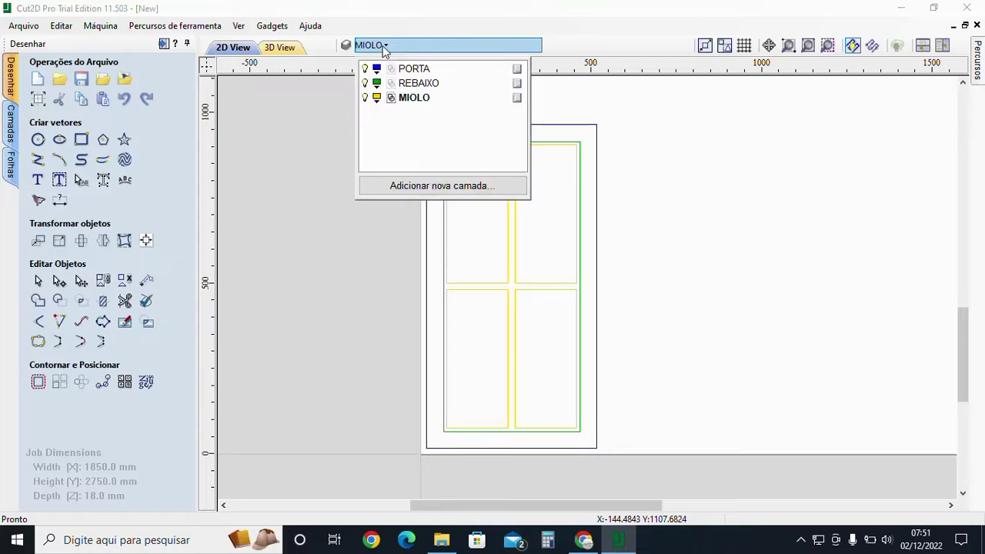
left_click(557, 334)
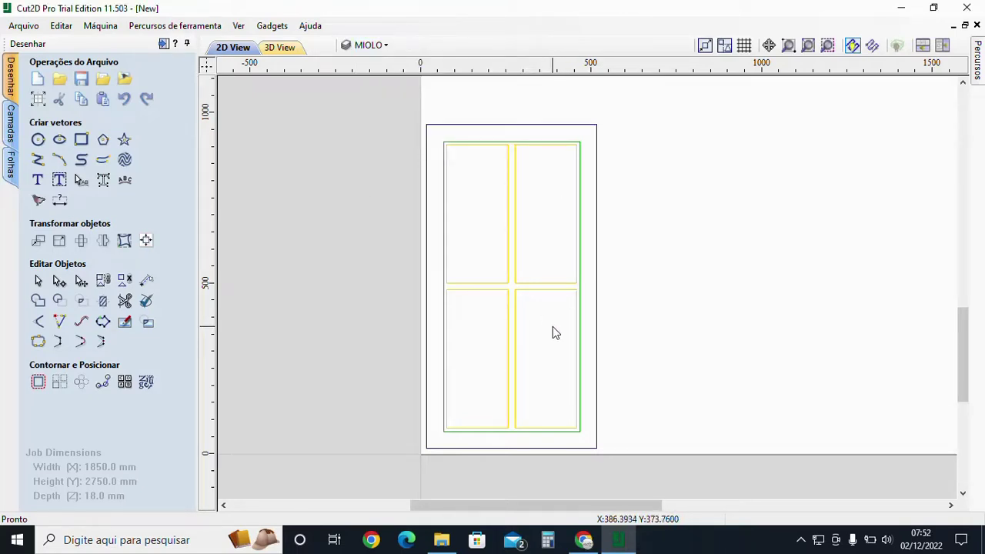
left_click_drag(552, 326, 477, 240)
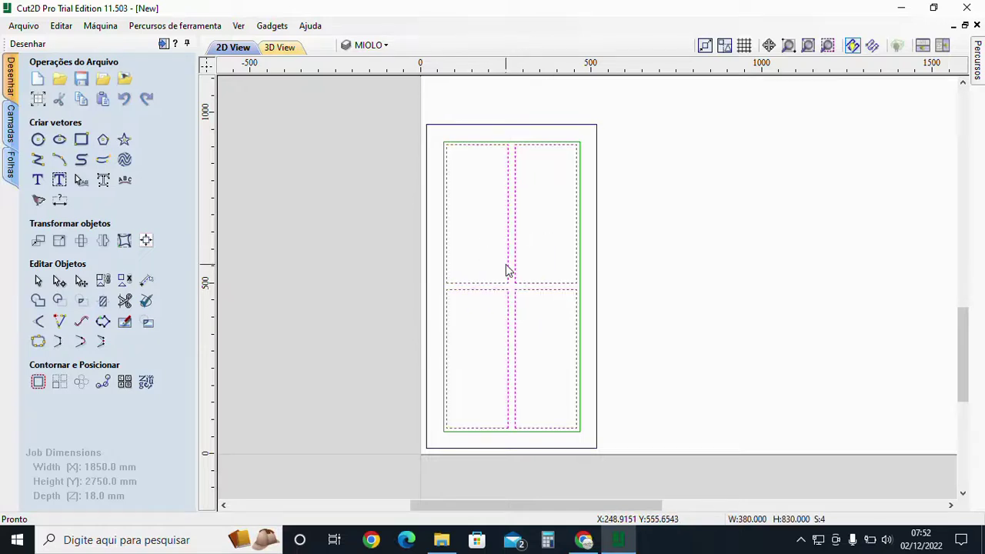
scroll(531, 297, "up", 2)
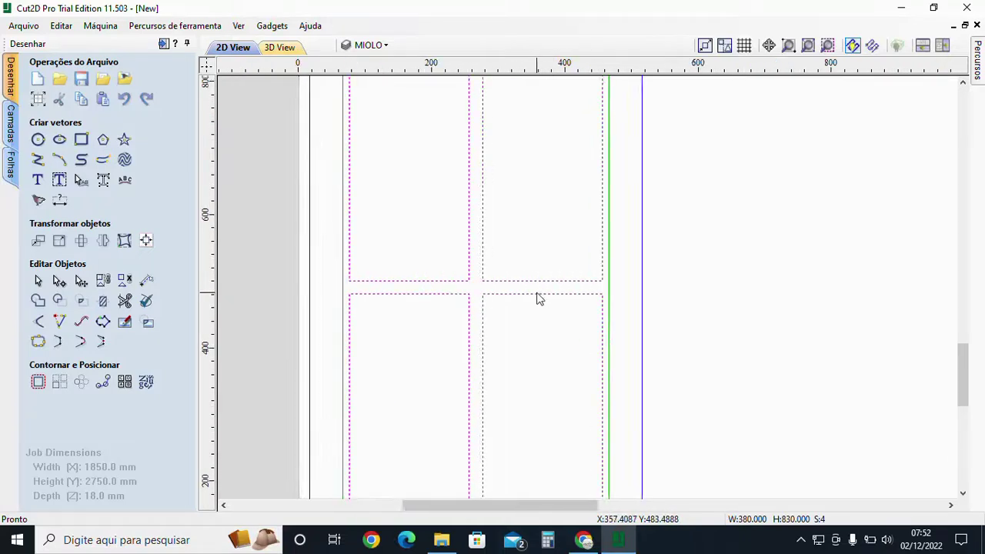
right_click(531, 300)
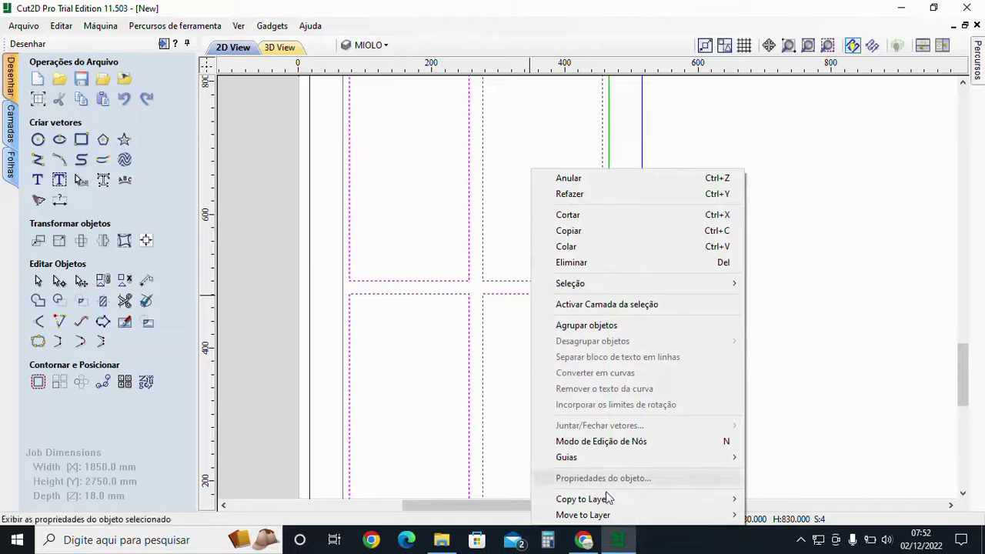
mouse_move(607, 499)
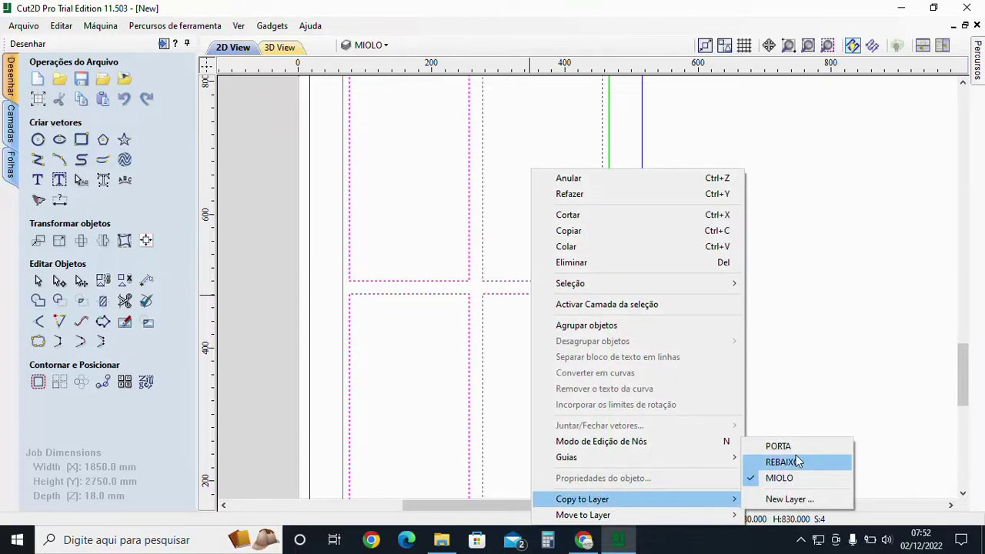
left_click(796, 461)
left_click(785, 291)
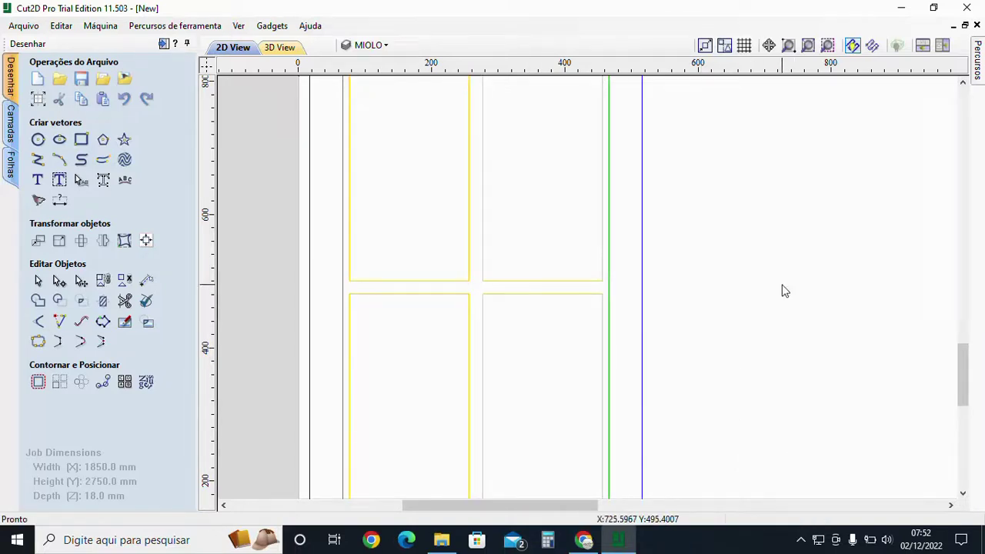
Hide the PORTA and MIOLO layers, leaving only the REBAIXO vectors on display.
left_click(368, 45)
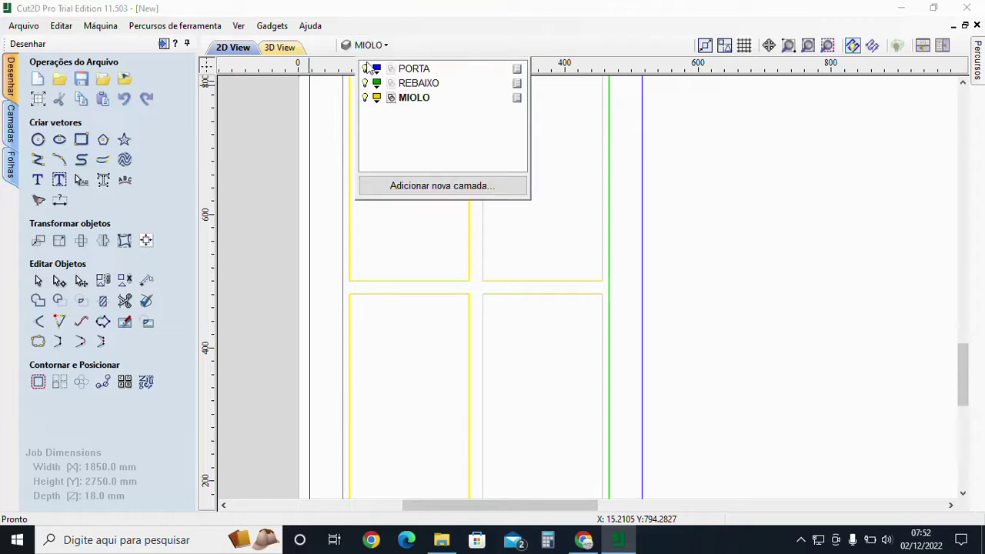
left_click(366, 68)
left_click(366, 101)
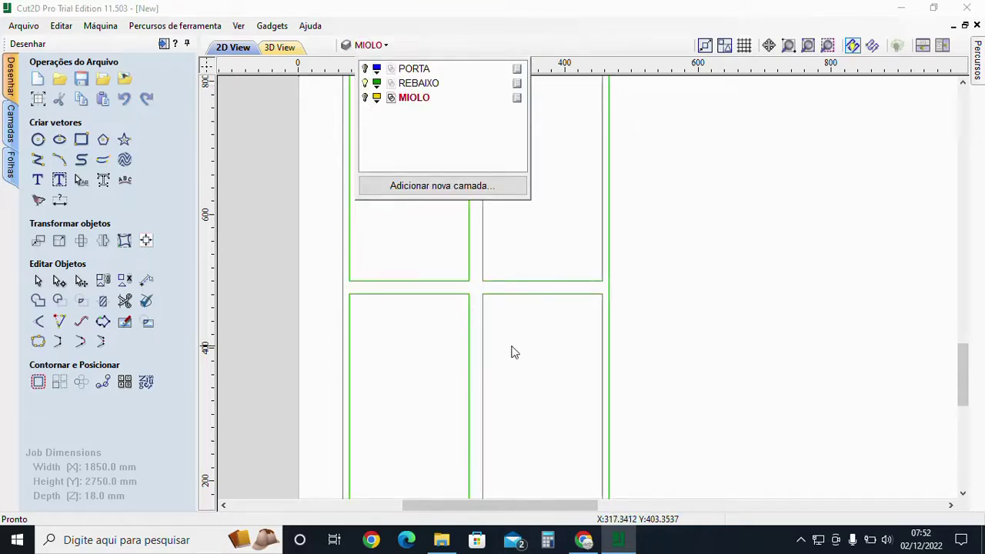
scroll(513, 352, "down", 3)
scroll(447, 370, "up", 1)
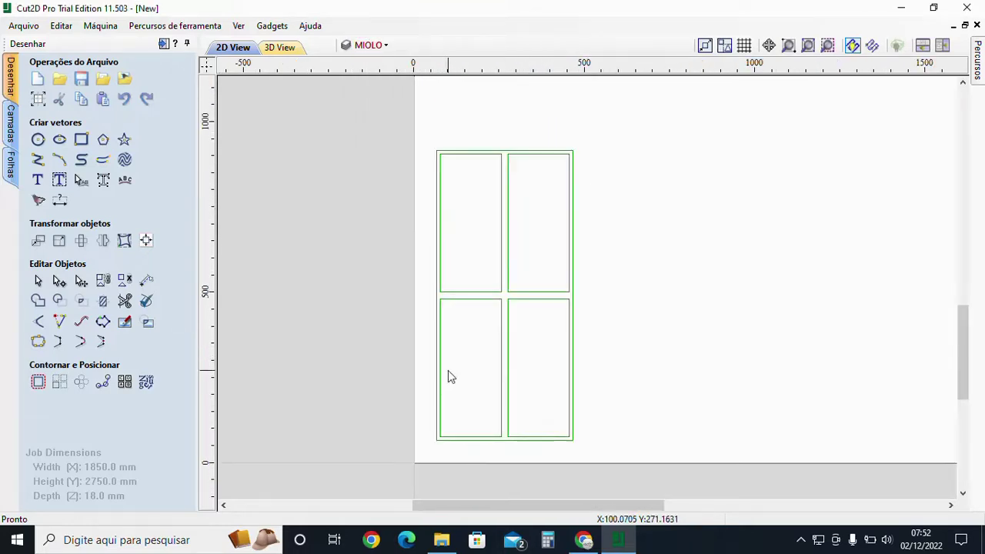
Group the outer recess rectangle and the four pane copies on the REBAIXO layer into one object.
left_click_drag(581, 454, 435, 143)
right_click(460, 158)
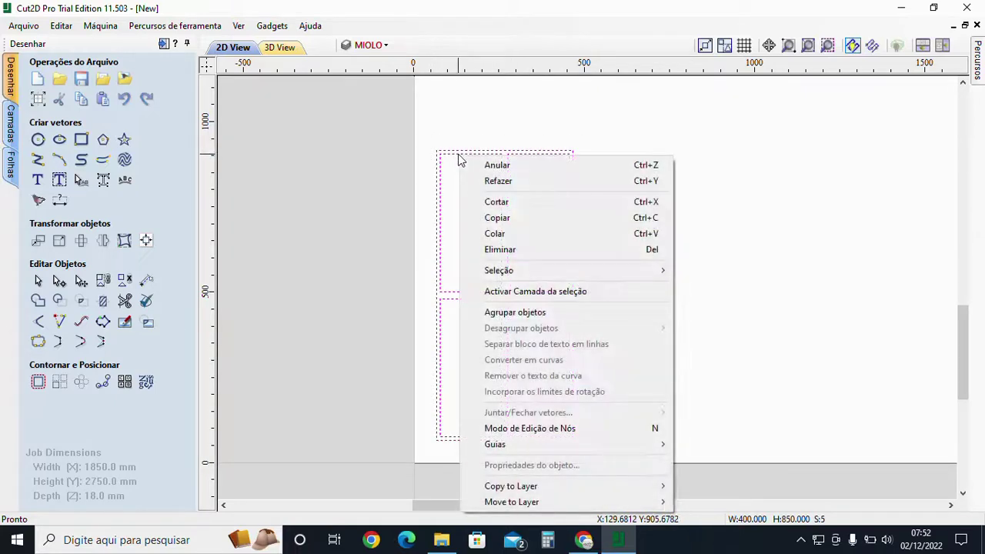
left_click(537, 313)
left_click(622, 288)
left_click(539, 302)
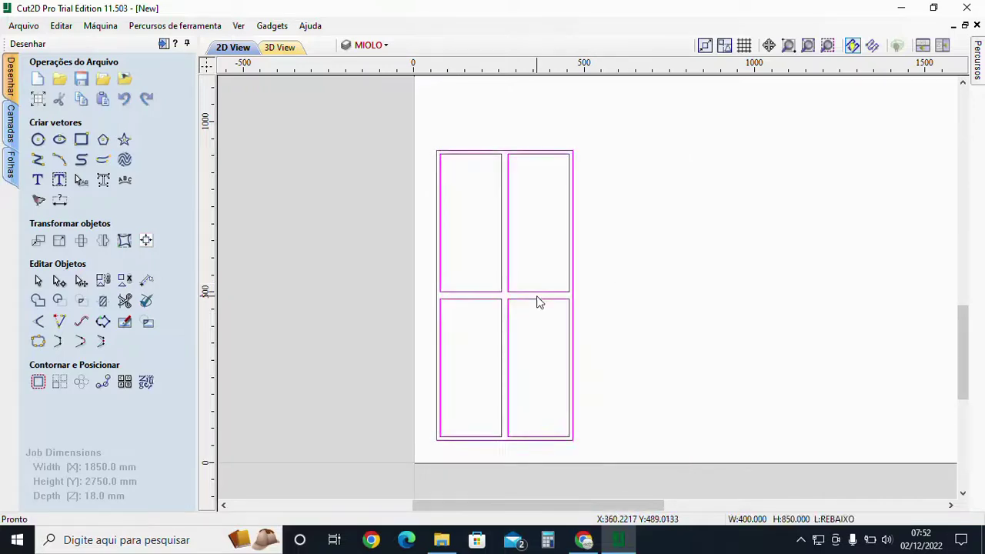
Turn the PORTA and MIOLO layers back on and clear the selection.
left_click(370, 44)
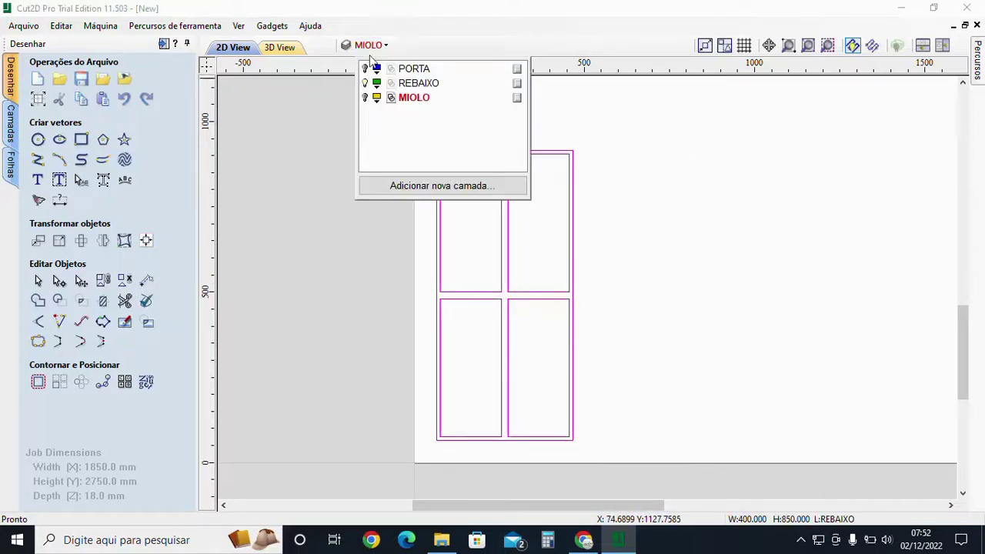
left_click(365, 69)
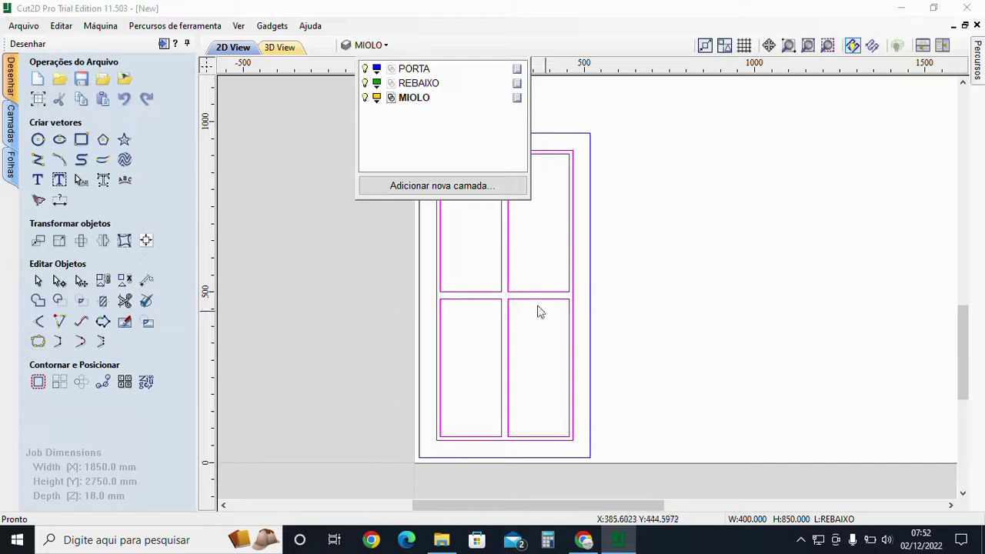
left_click(623, 324)
middle_click_drag(504, 349, 466, 337)
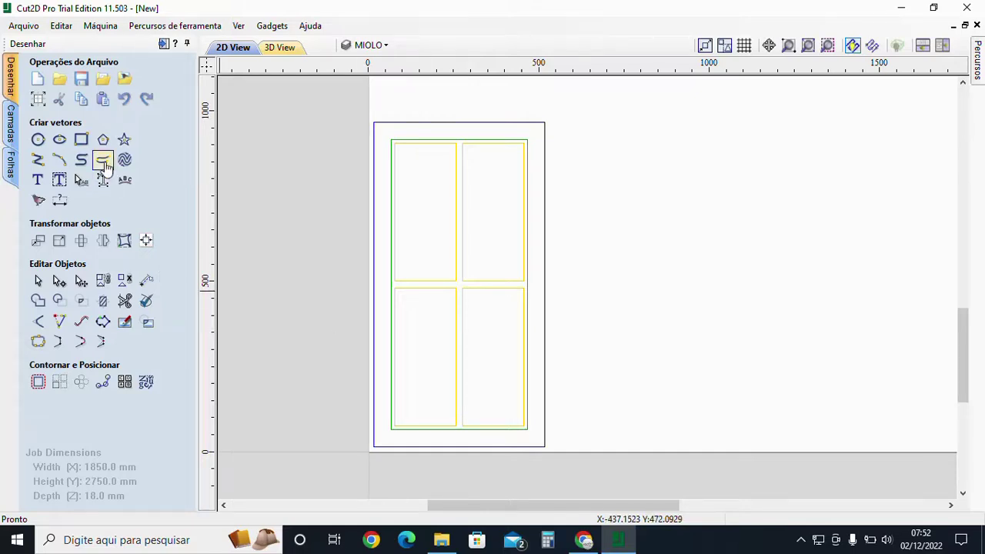
Draw a 35 mm diameter circle centred on the door outline's lower-left corner.
left_click(45, 147)
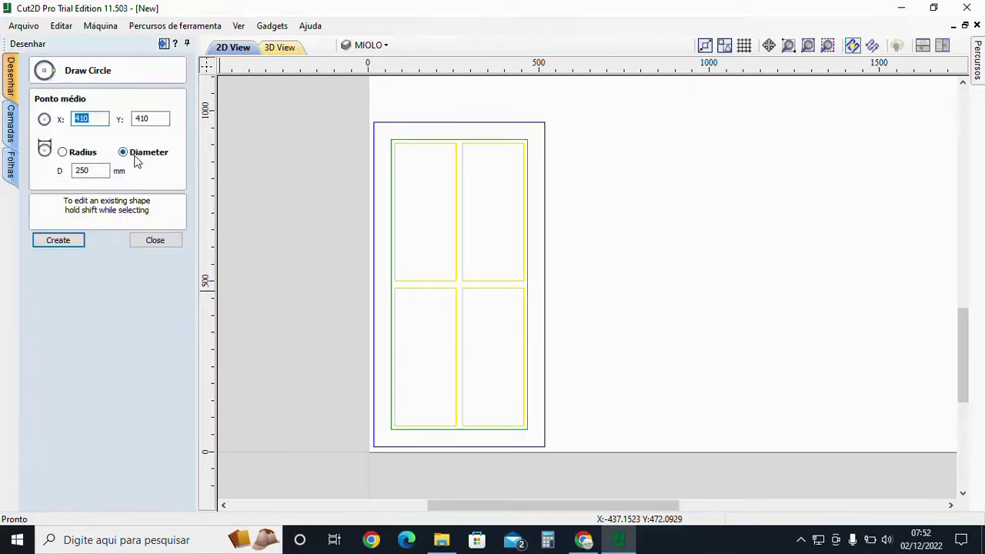
left_click_drag(71, 170, 102, 171)
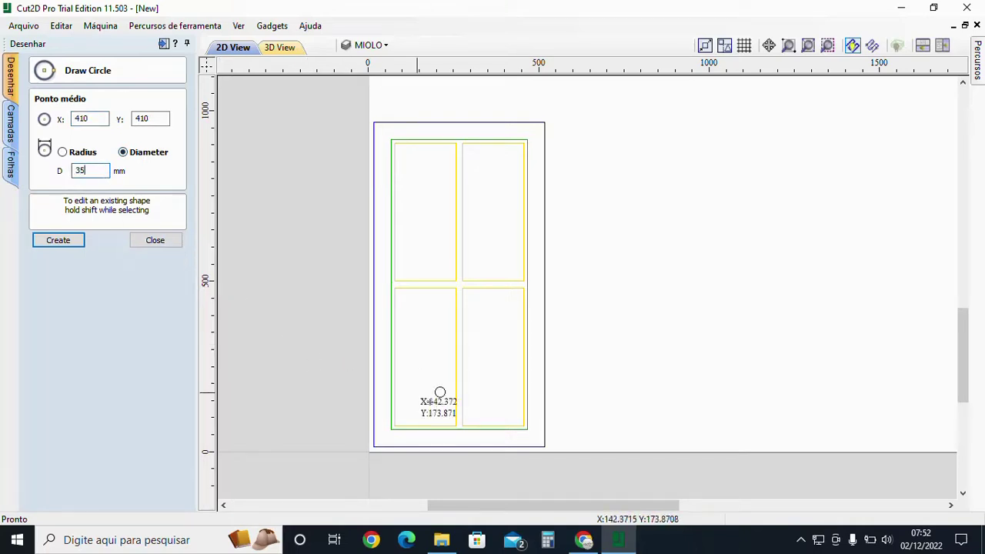
scroll(439, 391, "up", 5)
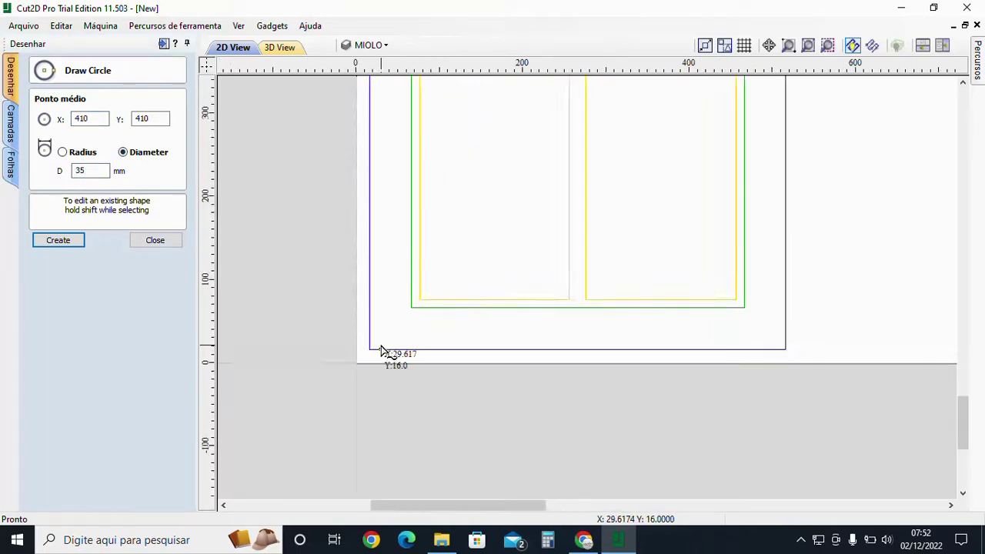
left_click(370, 348)
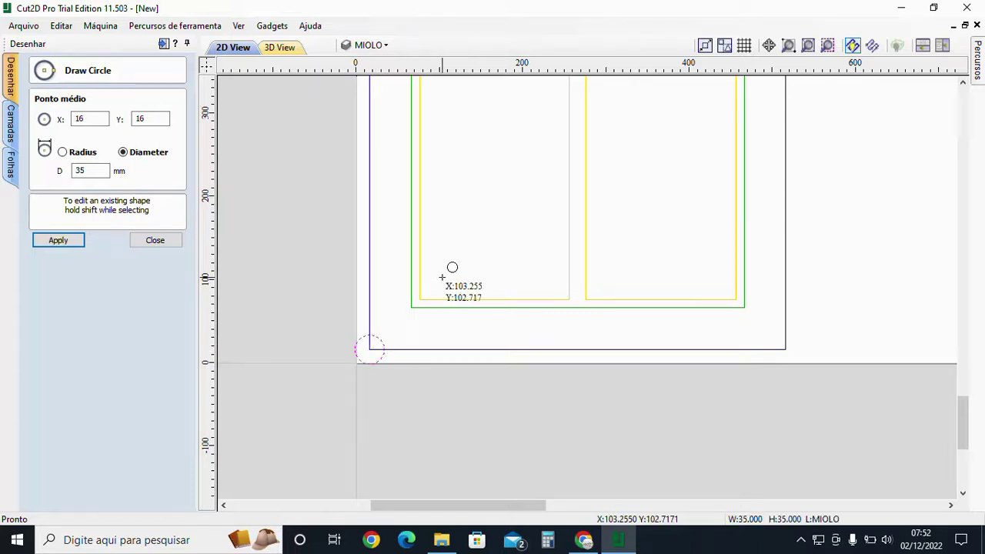
Place a second 35 mm diameter circle centred on the door outline's upper-left corner and finish drawing circles.
middle_click_drag(437, 239, 491, 439)
scroll(490, 439, "down", 3)
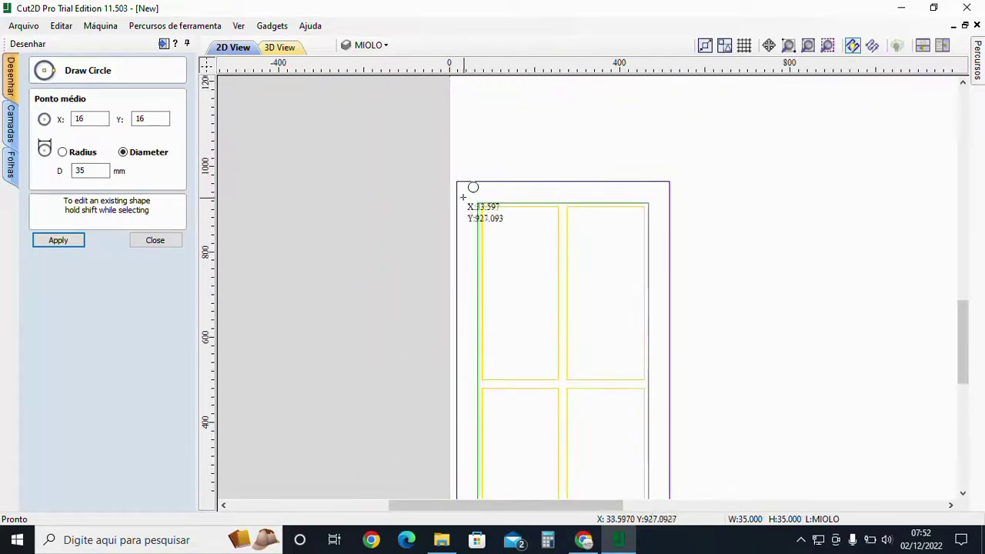
left_click(457, 183)
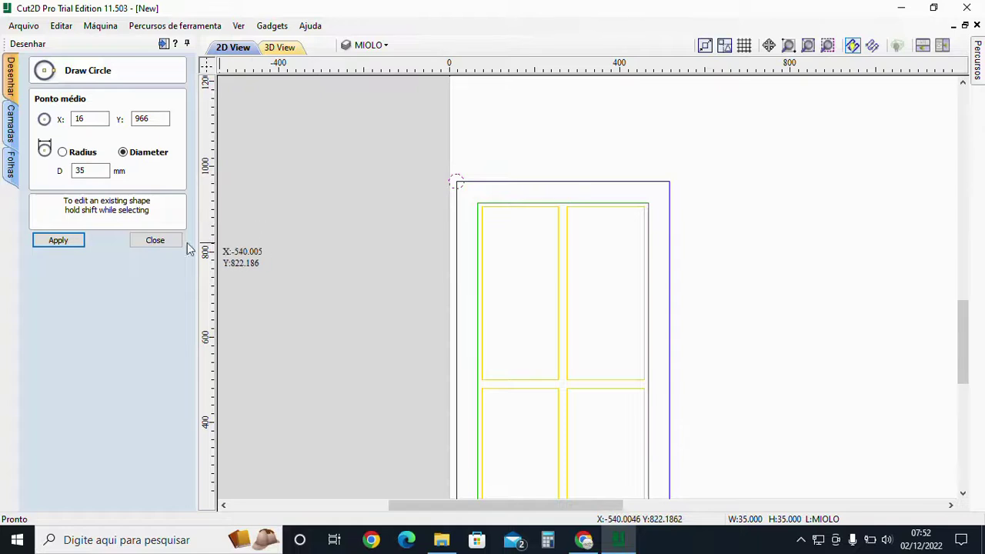
scroll(466, 188, "up", 4)
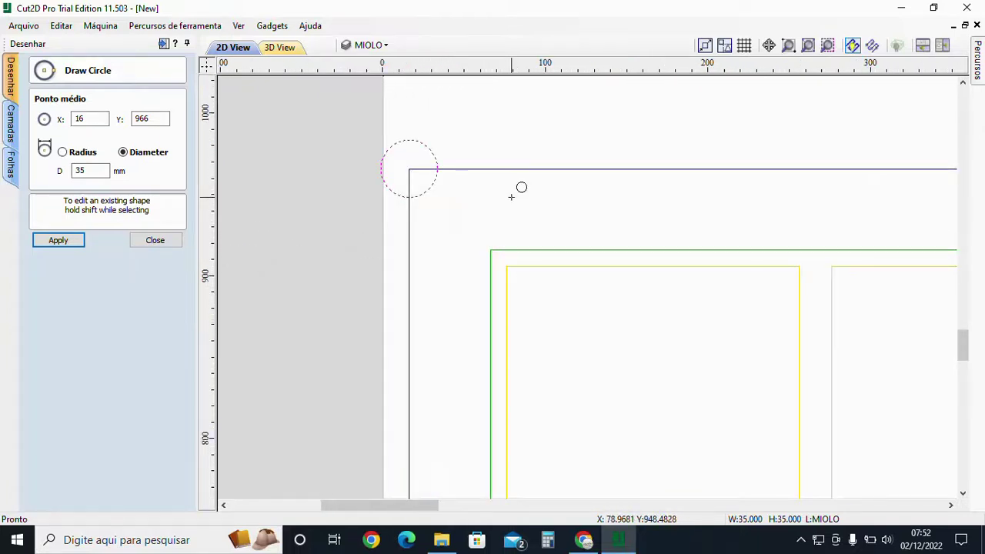
left_click(174, 248)
Move the upper circle by a relative offset of X 22 mm and Y -100 mm.
scroll(459, 196, "down", 5)
middle_click_drag(458, 195, 462, 289)
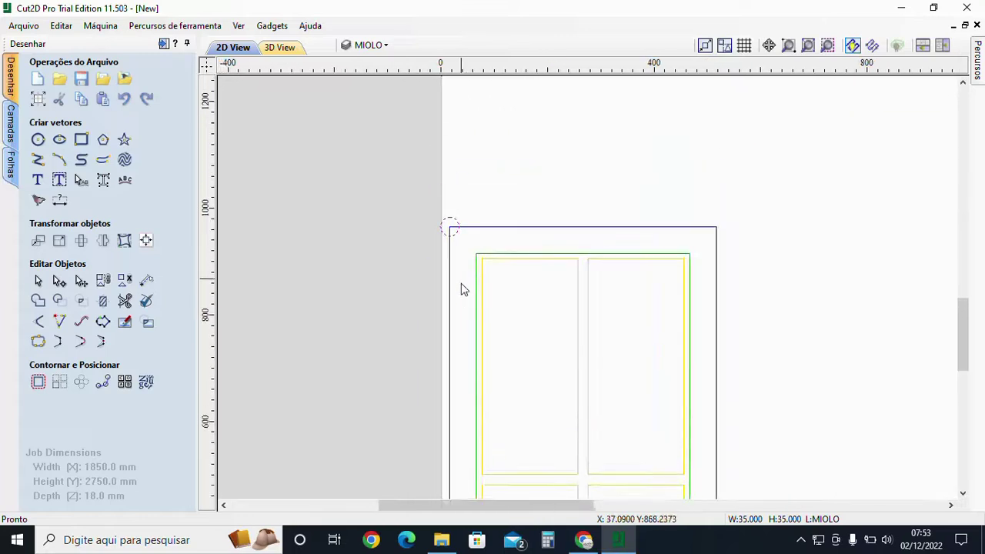
left_click(456, 233)
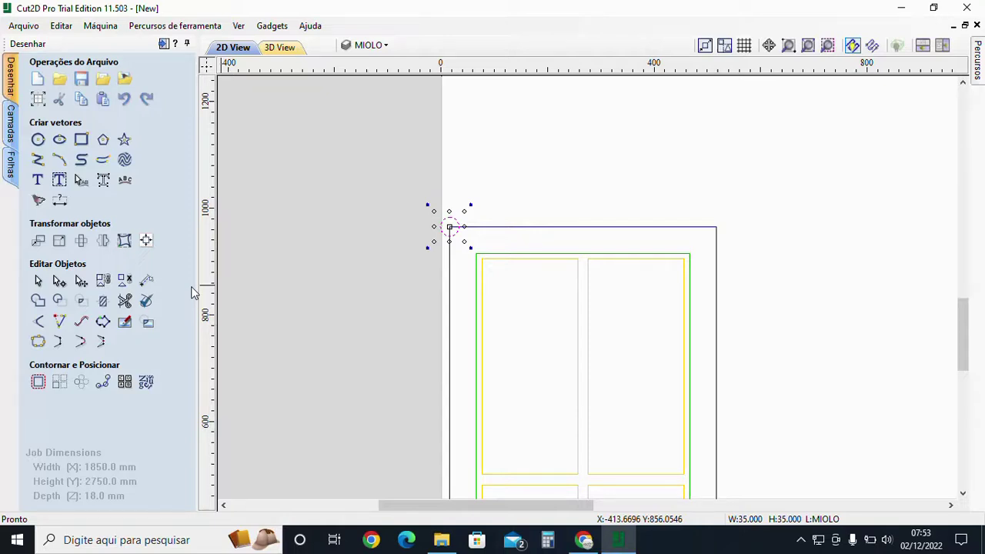
left_click(40, 242)
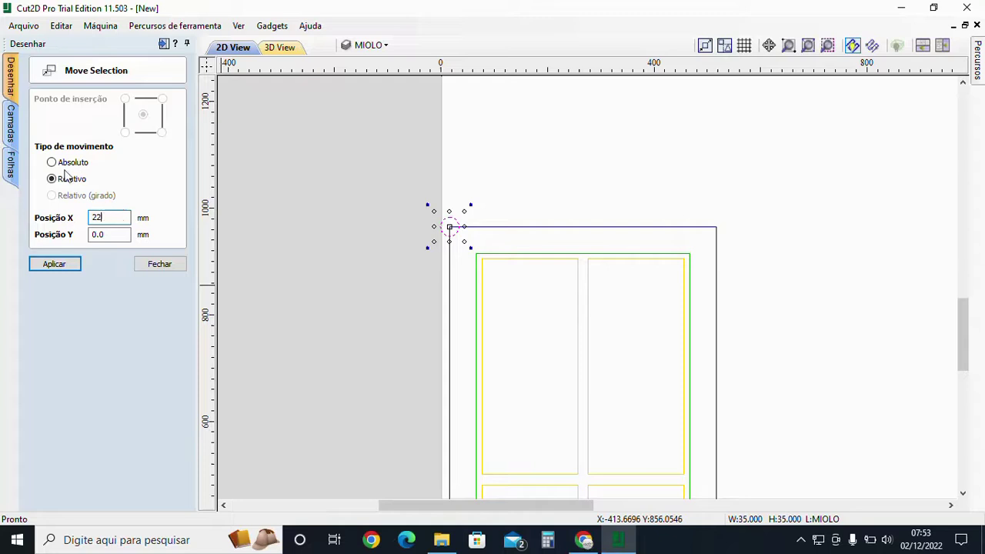
double_click(110, 236)
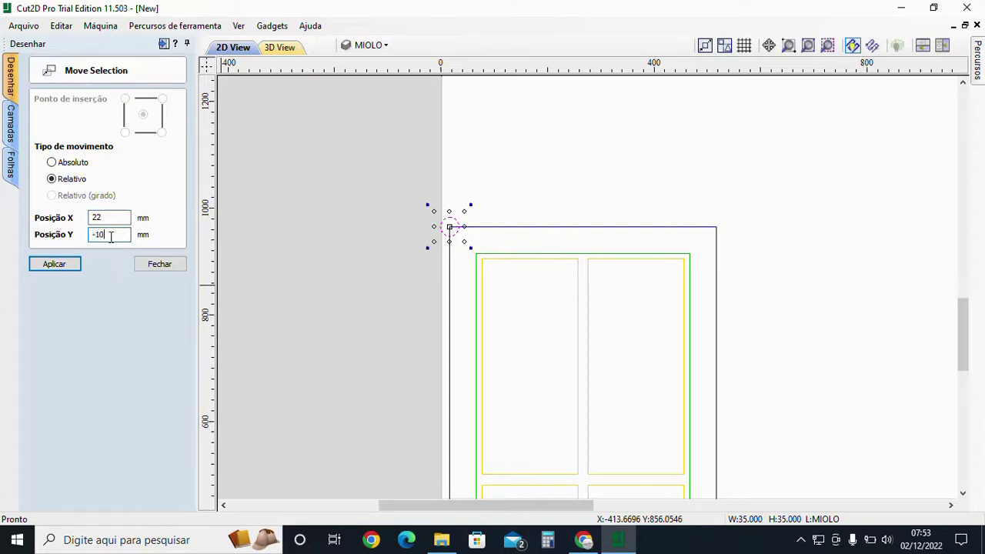
left_click(53, 264)
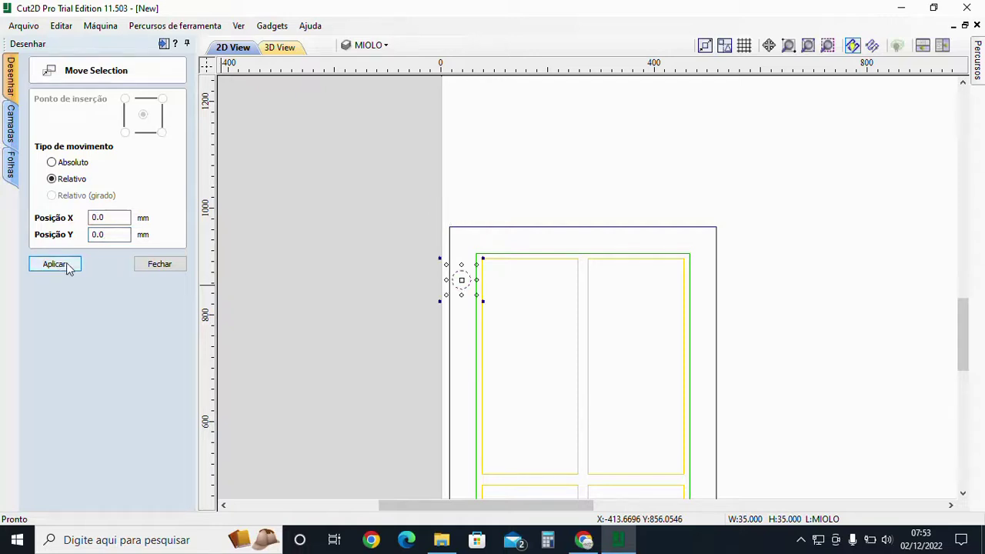
Move the lower circle by a relative offset of X 22 mm and Y 100 mm.
scroll(410, 124, "down", 3)
scroll(407, 262, "up", 5)
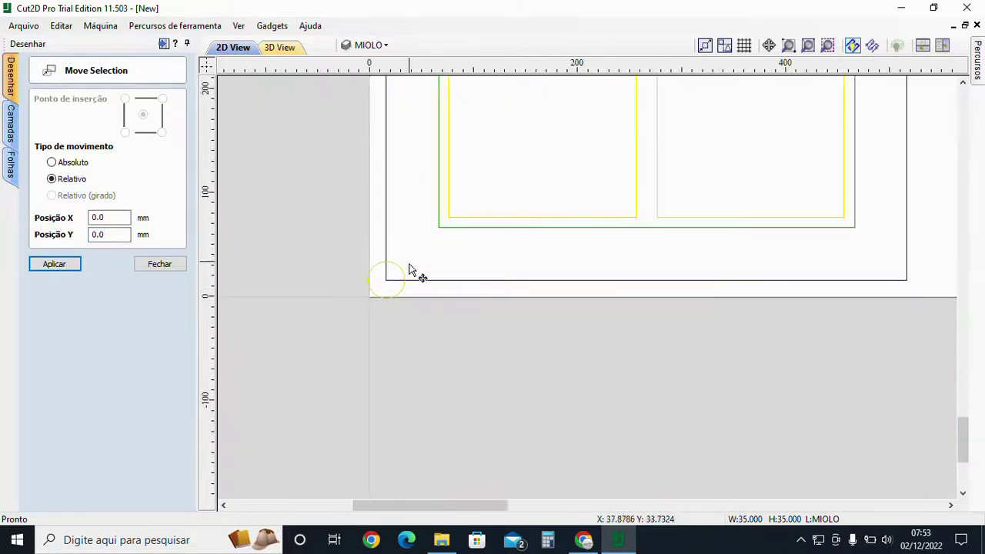
left_click(400, 299)
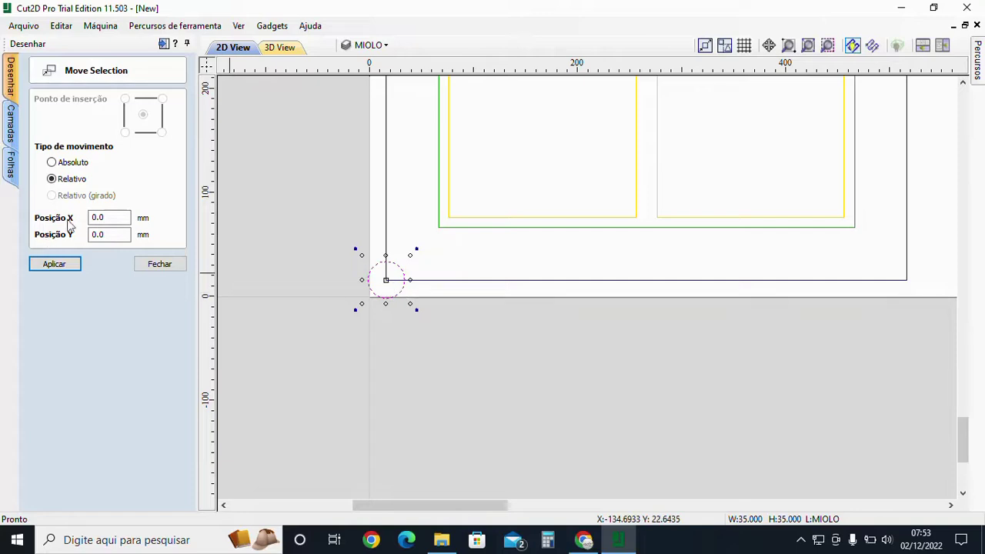
double_click(116, 234)
type("100")
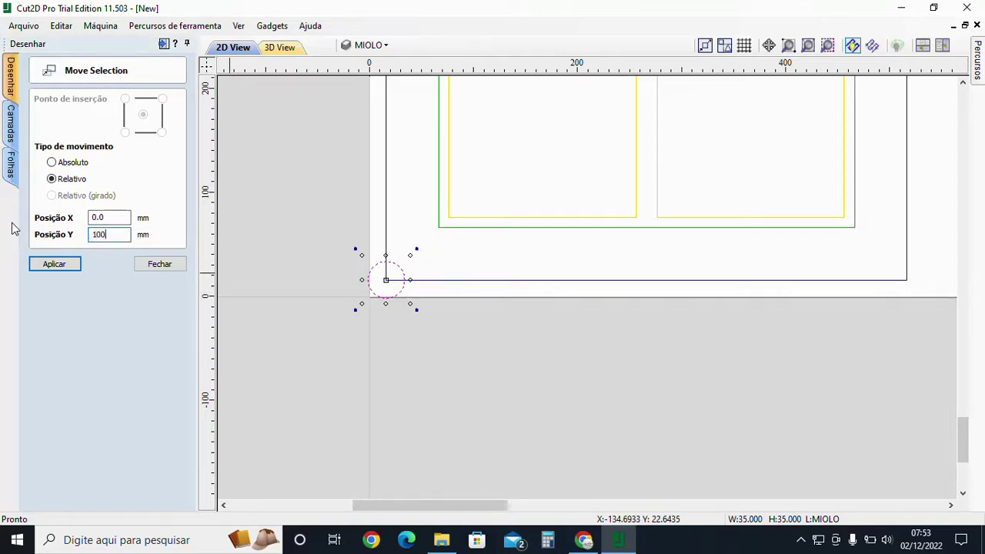
double_click(128, 219)
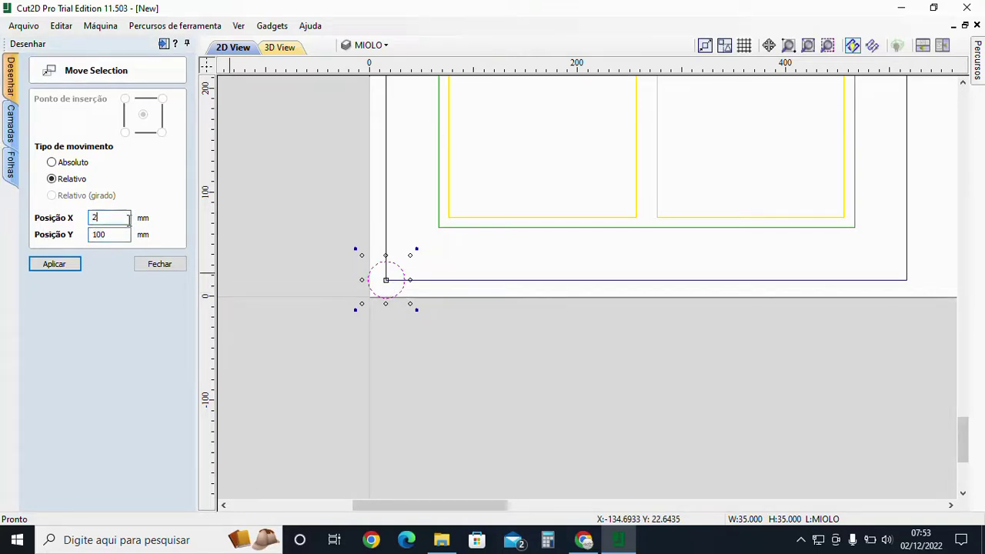
left_click(46, 263)
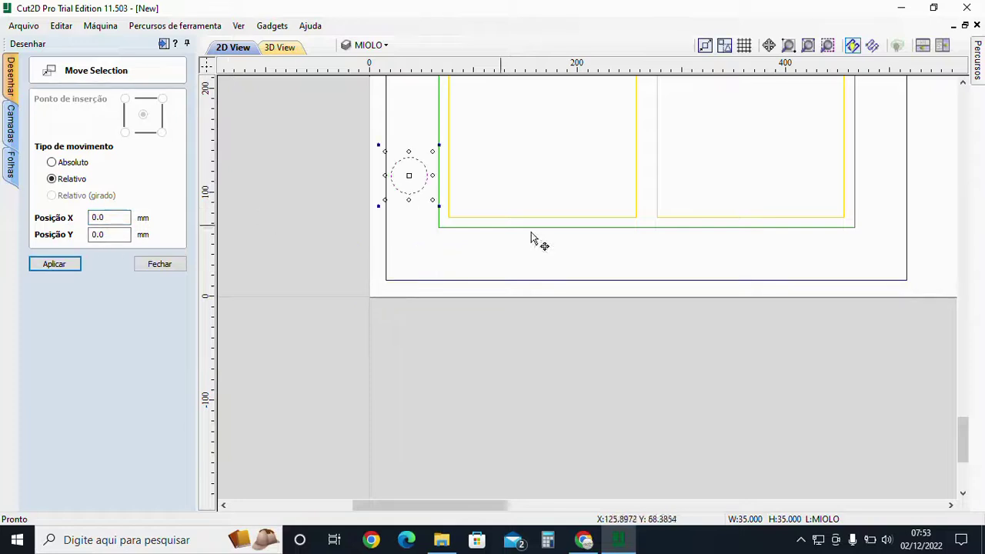
Add a new layer named FURO and set its colour to red.
left_click(371, 46)
left_click(404, 191)
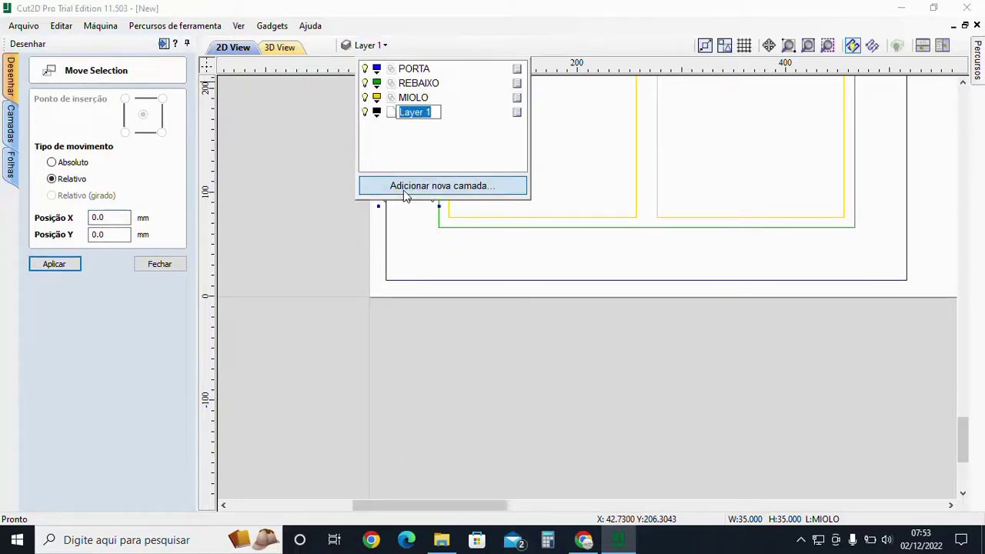
type("FURO")
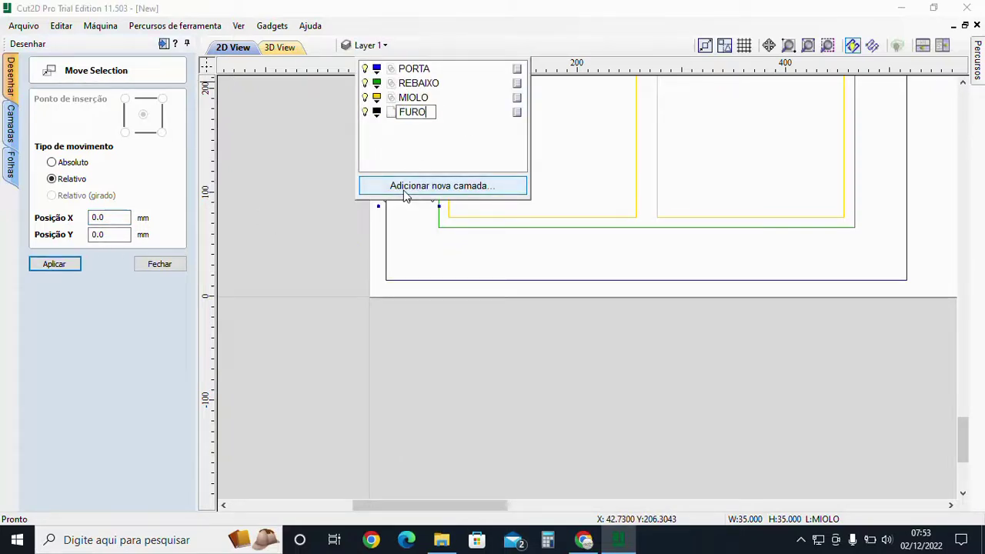
left_click(377, 112)
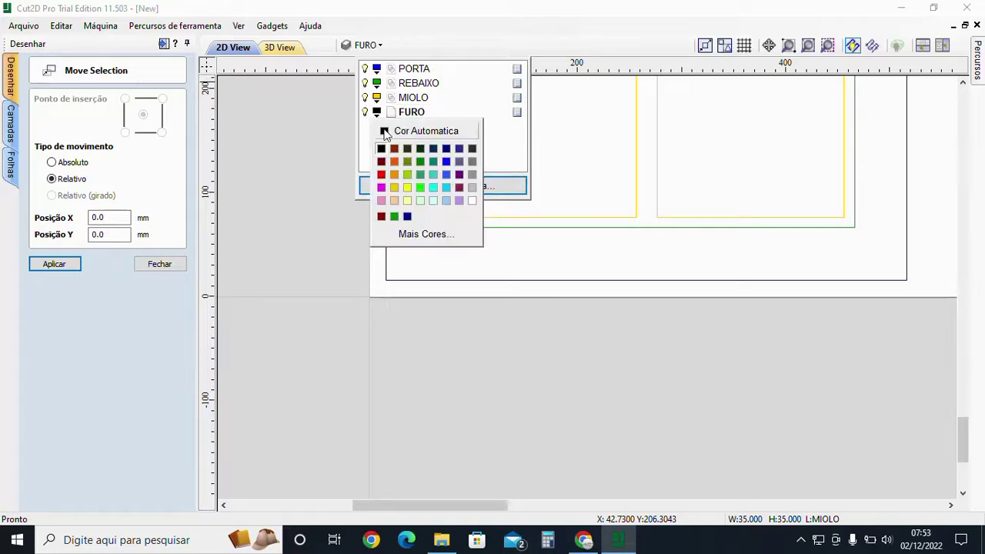
left_click(383, 176)
left_click(430, 260)
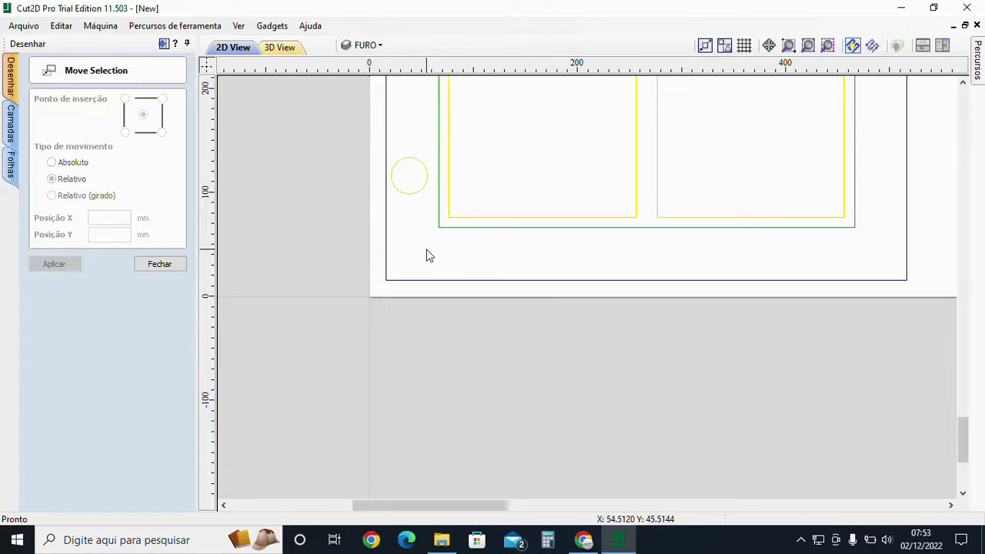
Select both 35 mm hinge circles, transfer them to the FURO layer, and finish the move command.
left_click(411, 193)
scroll(411, 200, "down", 5)
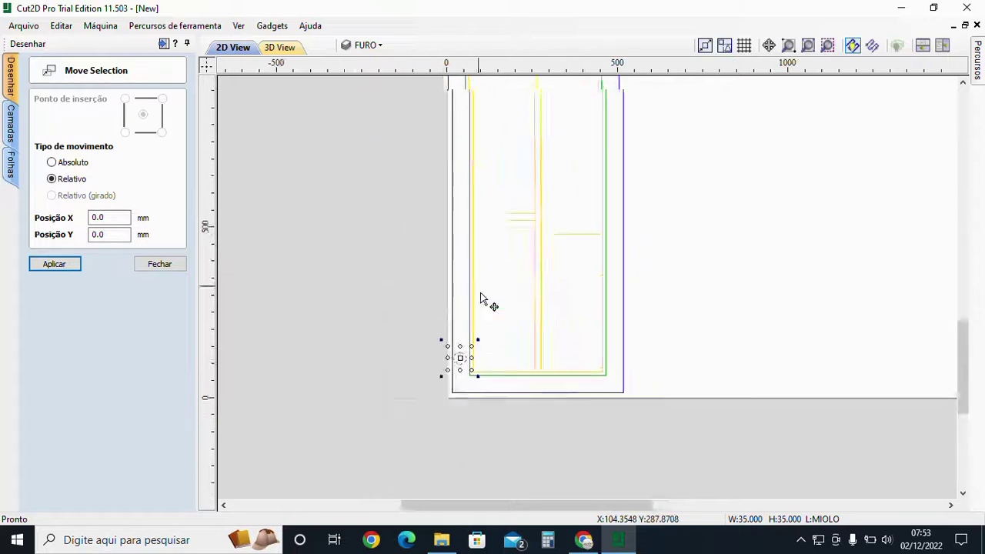
scroll(516, 230, "up", 2)
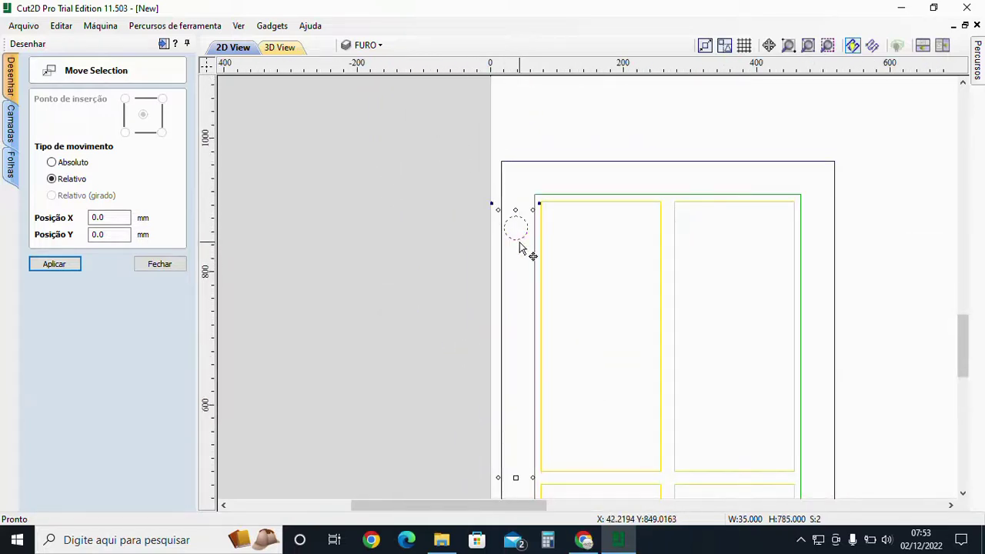
right_click(521, 240)
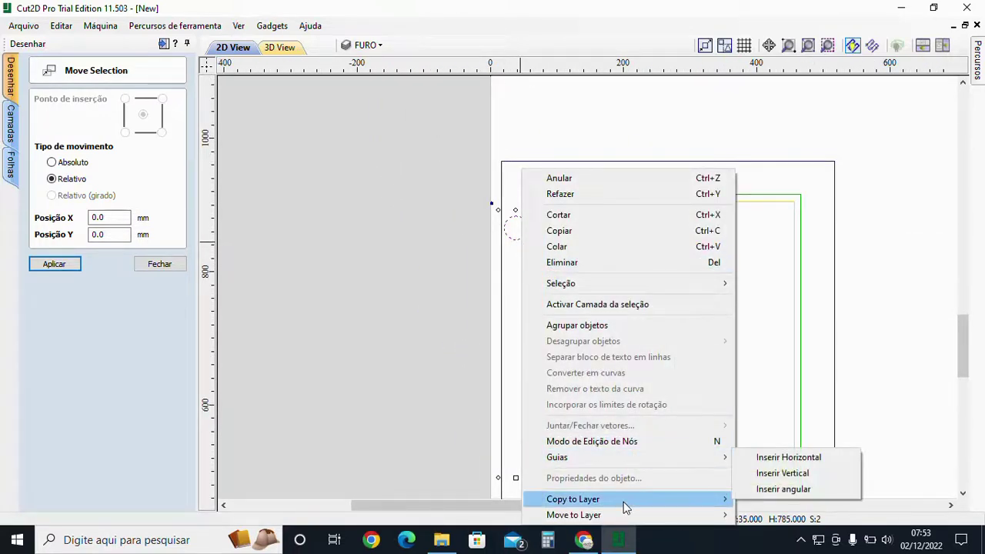
mouse_move(624, 506)
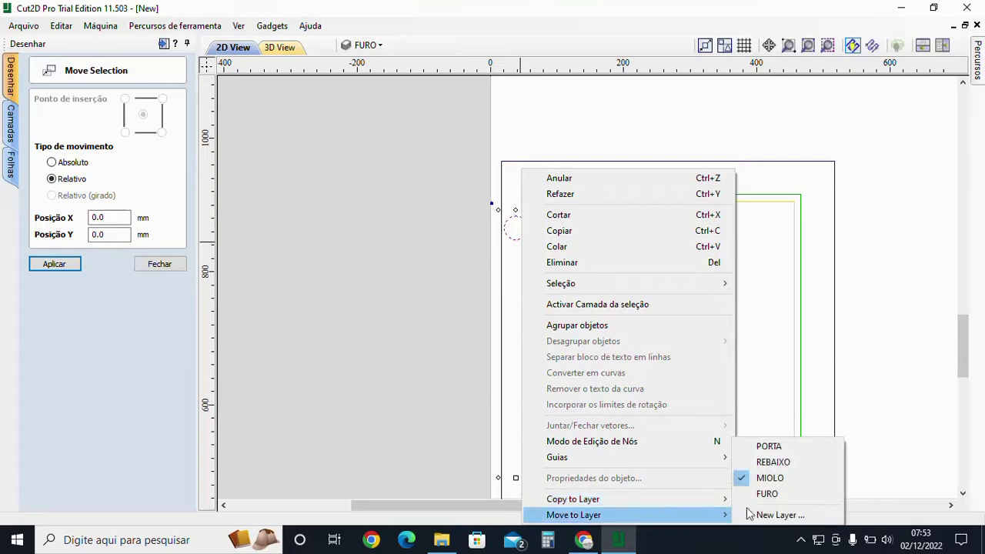
left_click(837, 490)
left_click(873, 374)
scroll(862, 391, "down", 5)
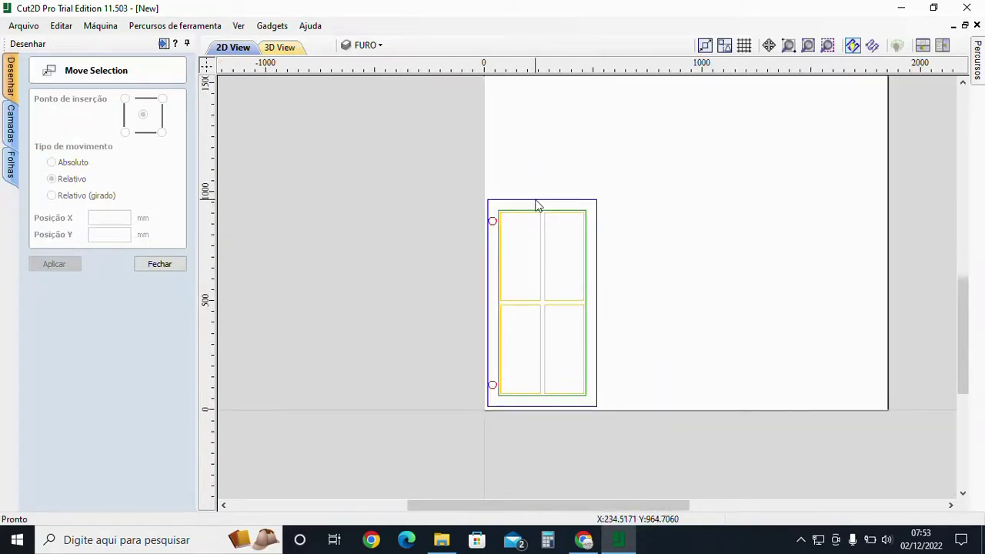
left_click(159, 264)
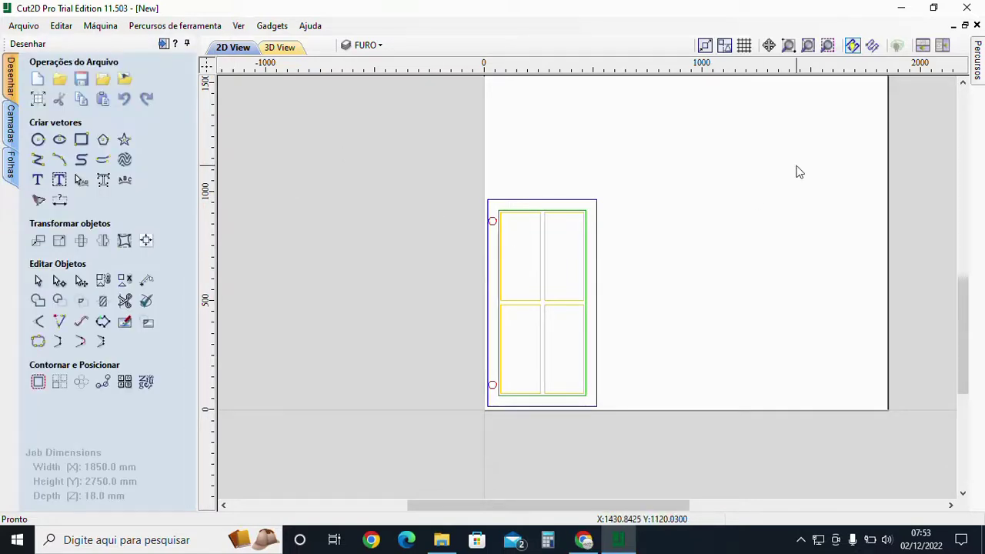
Start a pocket toolpath and replace its 12 mm tool with the metric End Mill (6 mm).
mouse_move(978, 77)
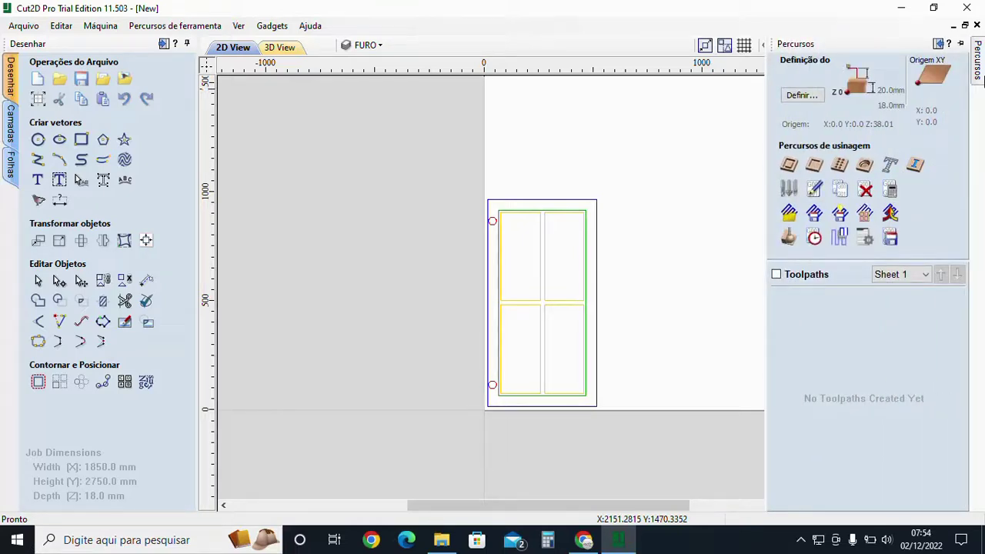
left_click(815, 165)
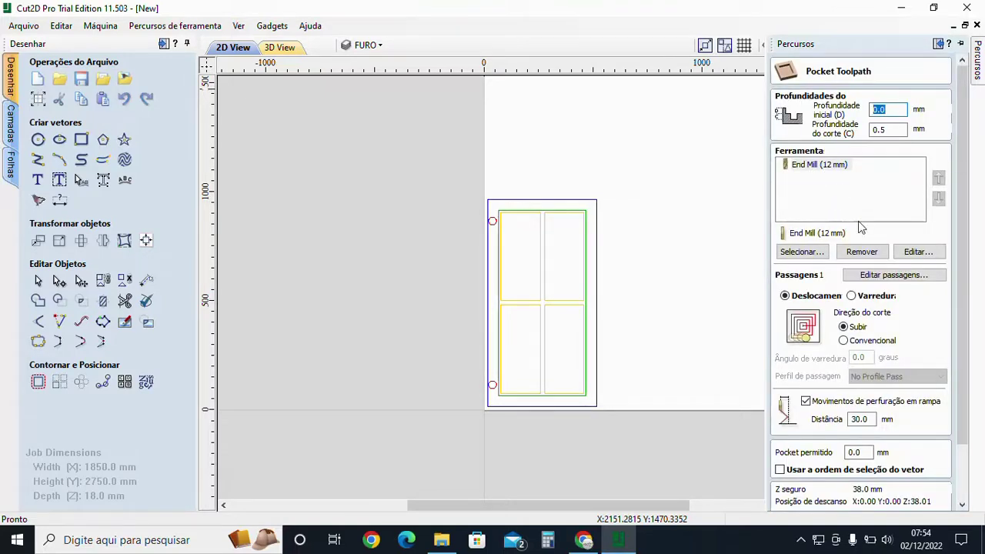
left_click(861, 254)
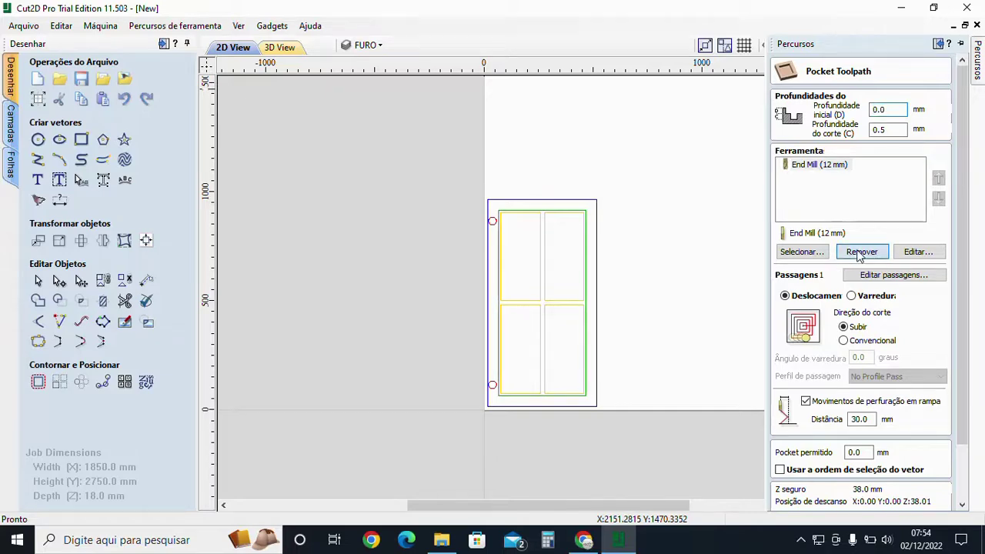
left_click(802, 253)
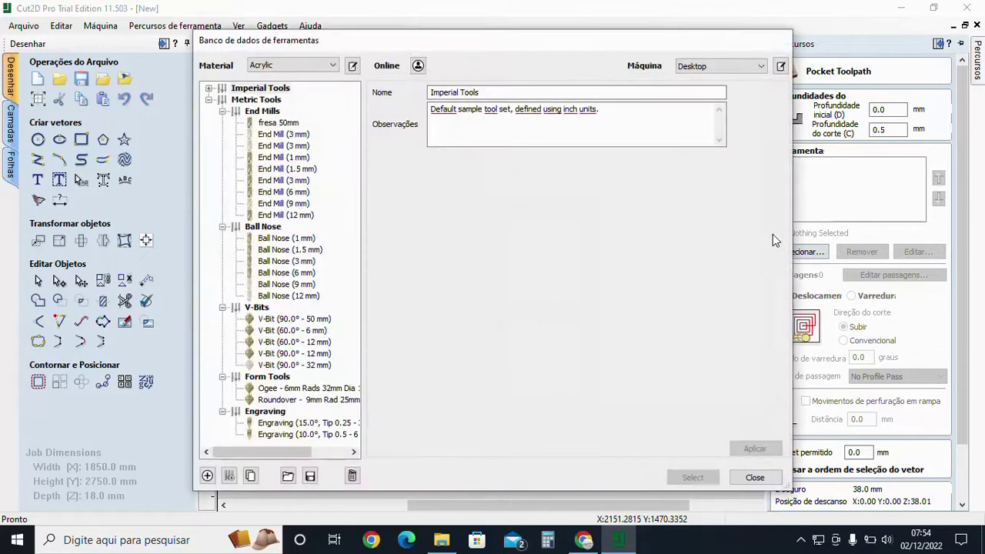
left_click(306, 193)
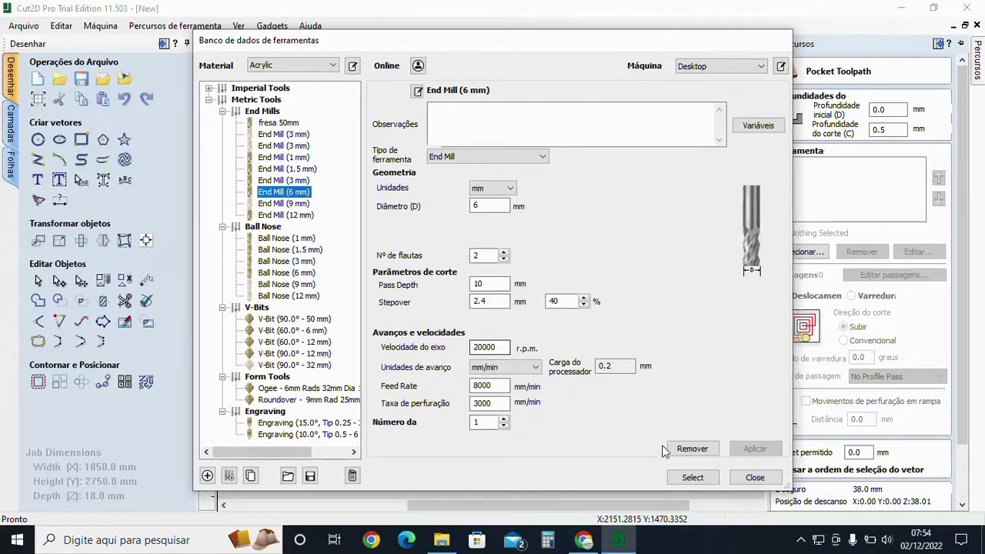
left_click(692, 478)
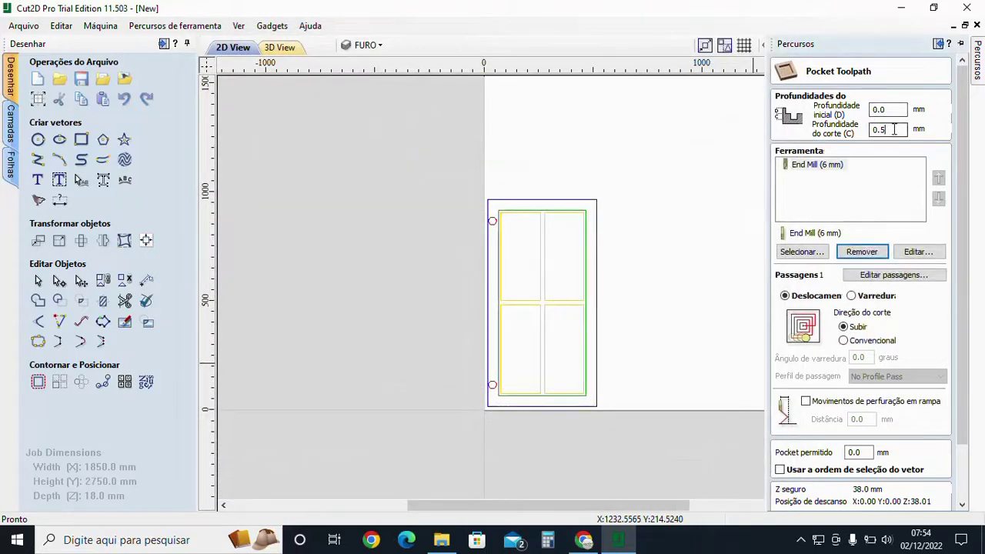
Set the pocket's cut depth to 12 mm and its number of passes to 1.
left_click_drag(894, 129, 850, 133)
type("6")
key("BackSpace")
type("12")
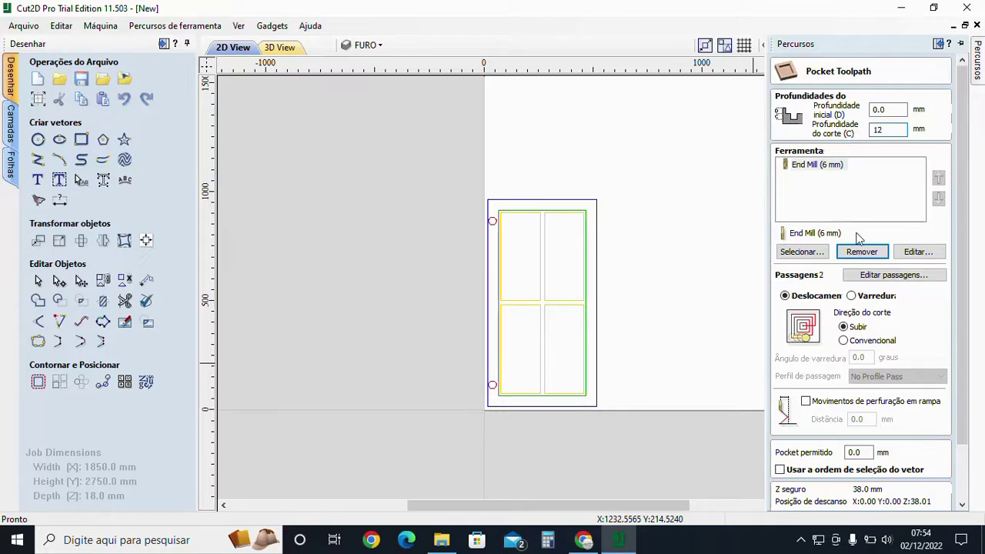
left_click(876, 278)
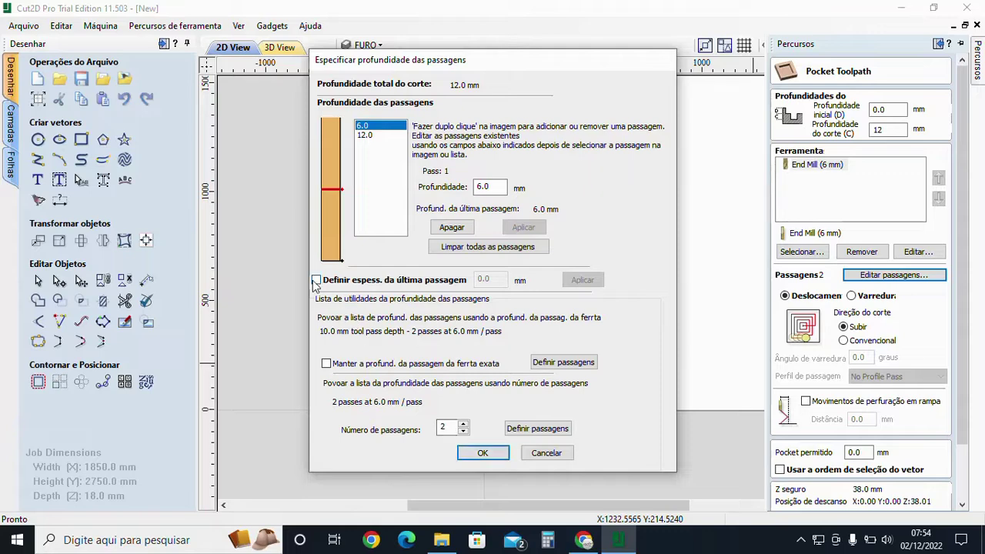
left_click(463, 431)
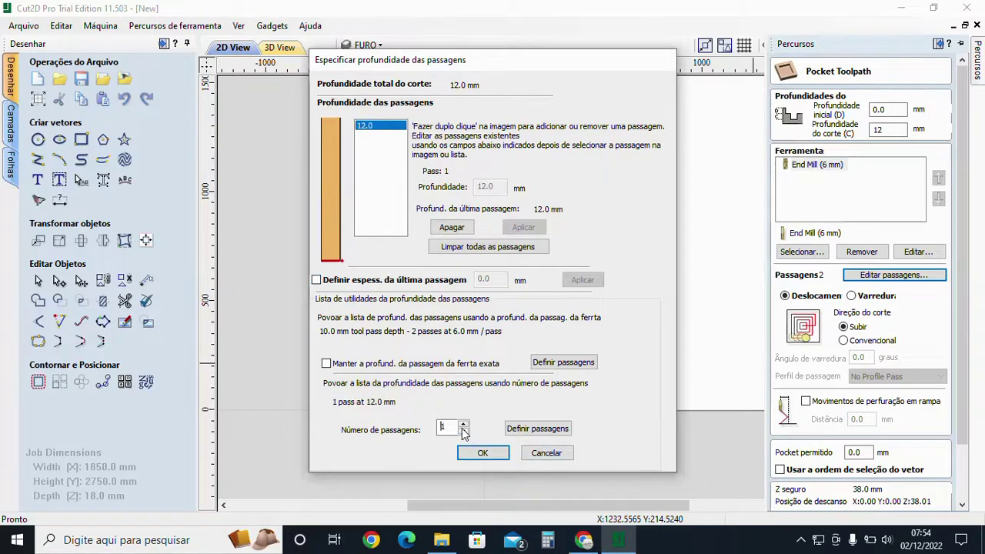
left_click(482, 452)
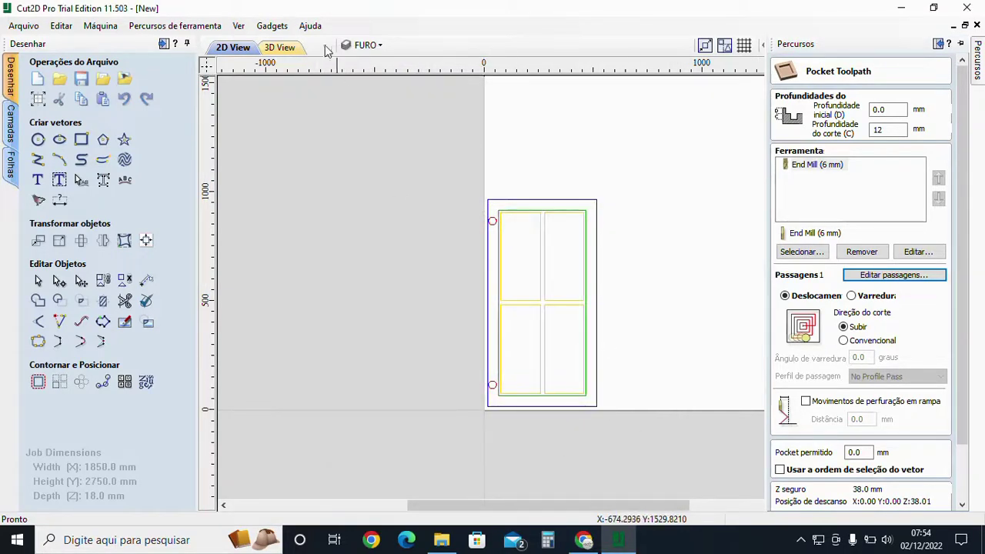
Activate the REBAIXO layer and select its vectors for the pocket toolpath.
left_click(365, 44)
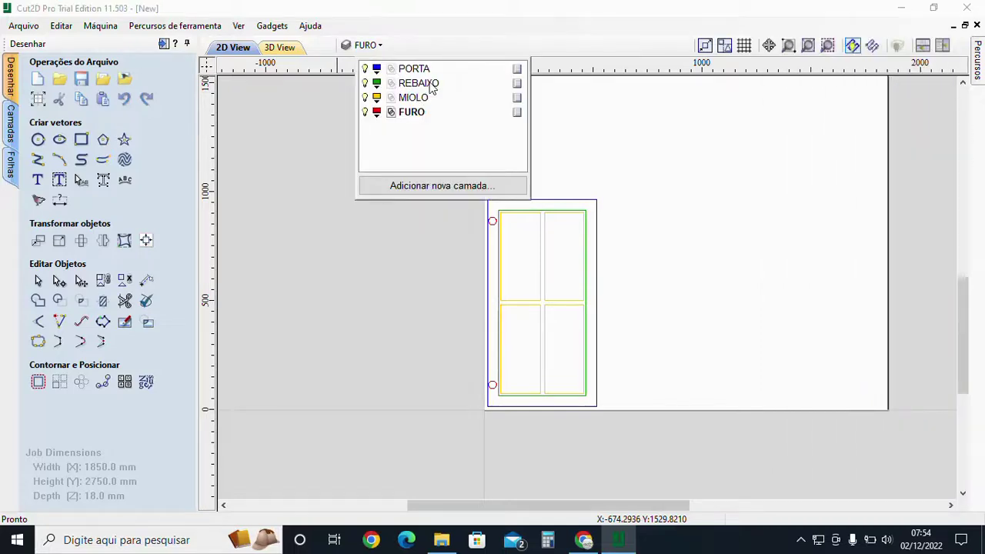
double_click(427, 85)
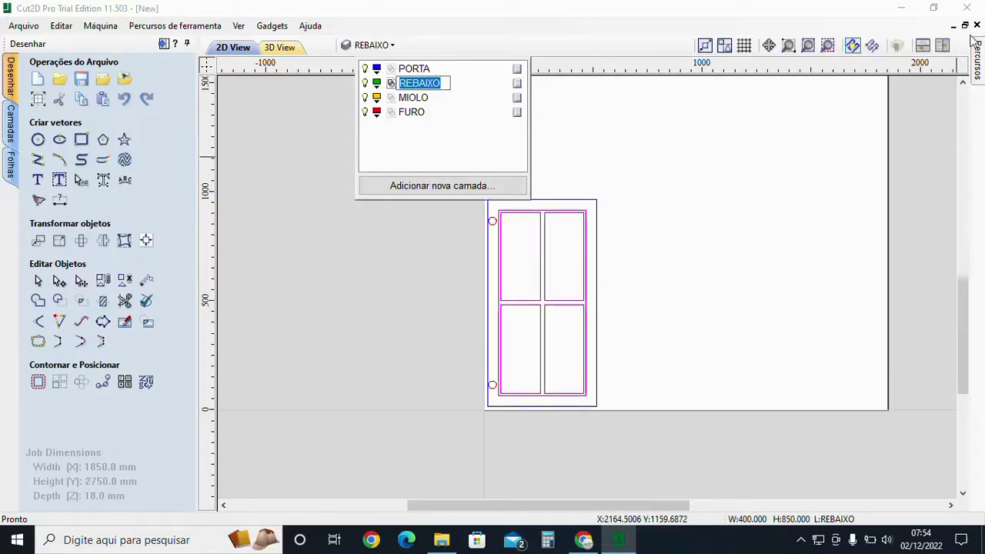
left_click(977, 61)
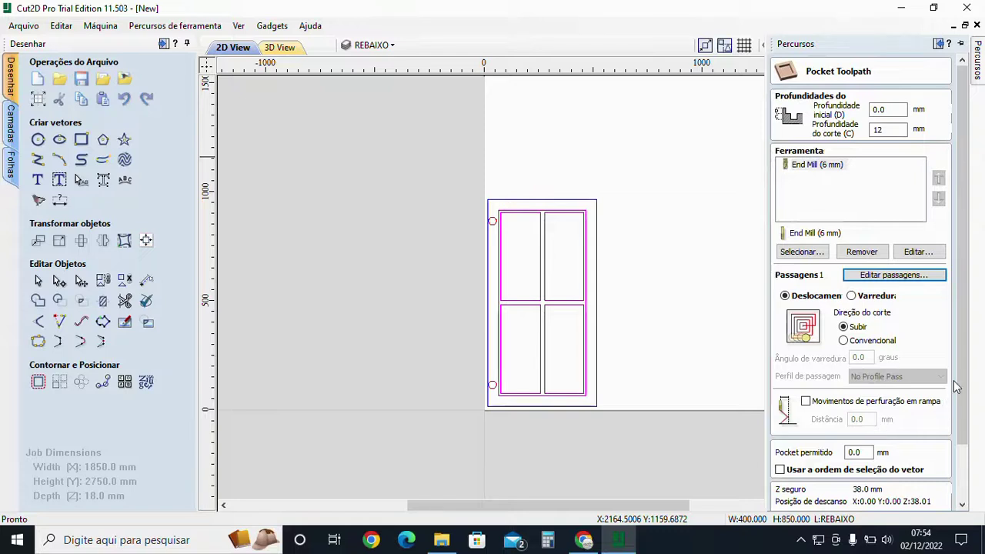
Enable ramp plunge moves for the pocket toolpath with a distance of 30 mm.
scroll(847, 400, "down", 1)
left_click(805, 366)
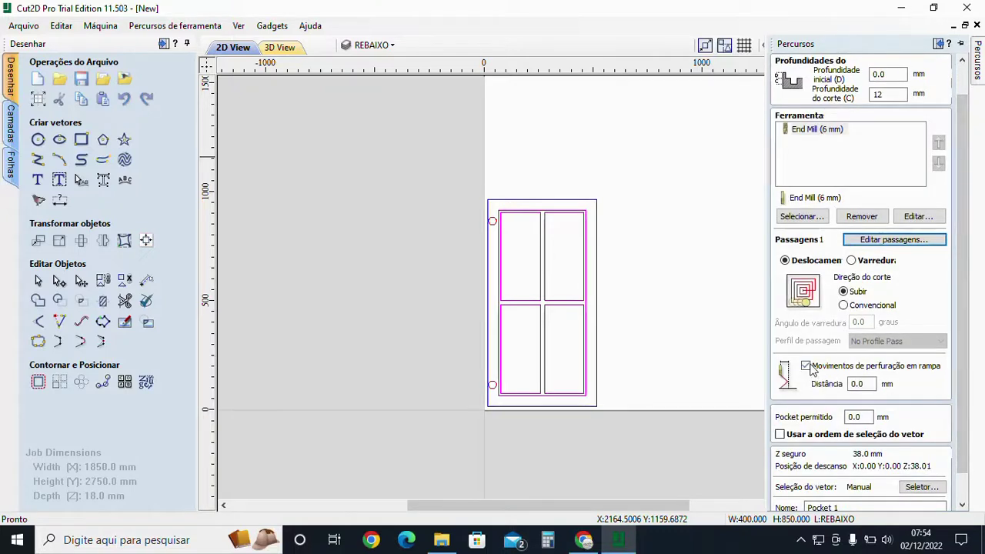
double_click(858, 383)
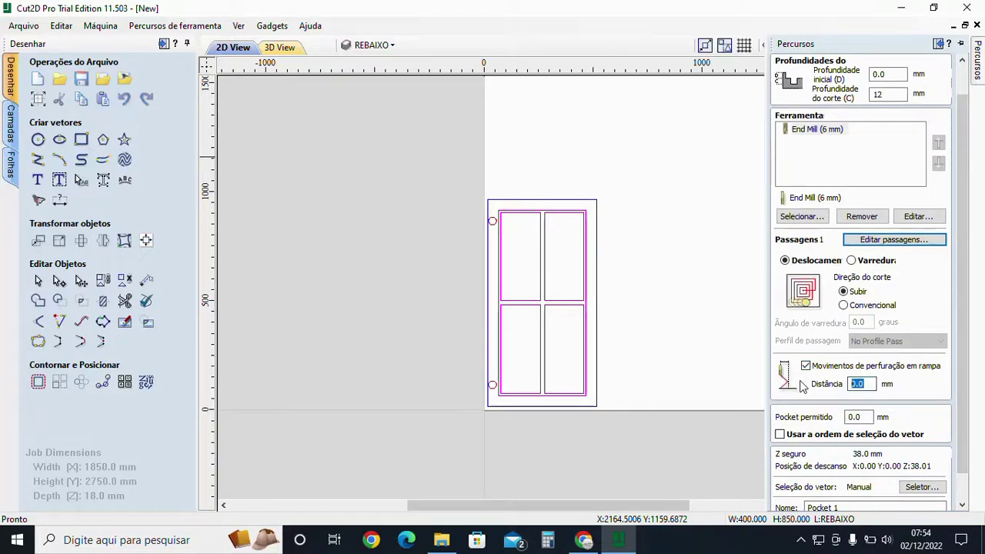
scroll(904, 408, "down", 1)
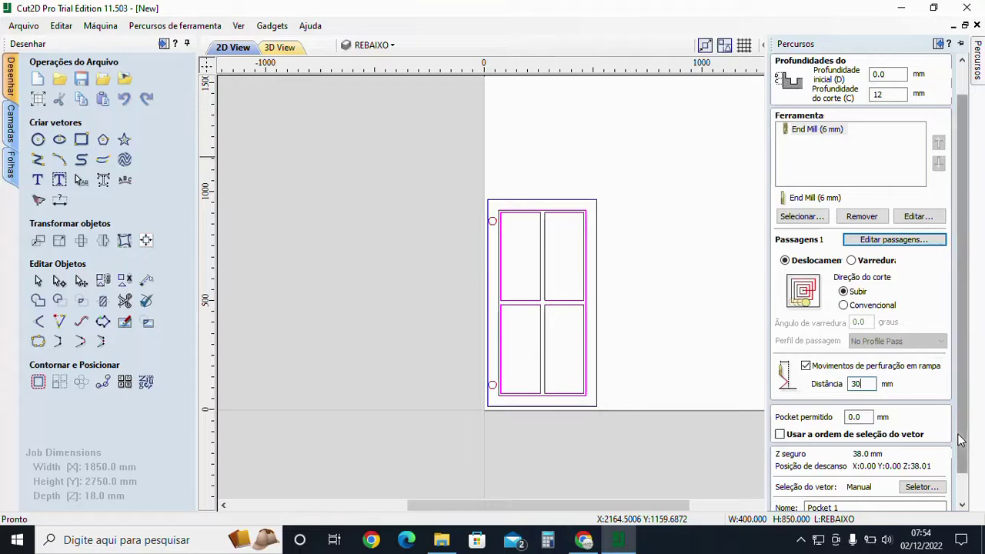
Calculate the pocket toolpath under the name REBAIXO with its vector selection associated with the REBAIXO layer, and close the preview.
left_click_drag(839, 478, 771, 480)
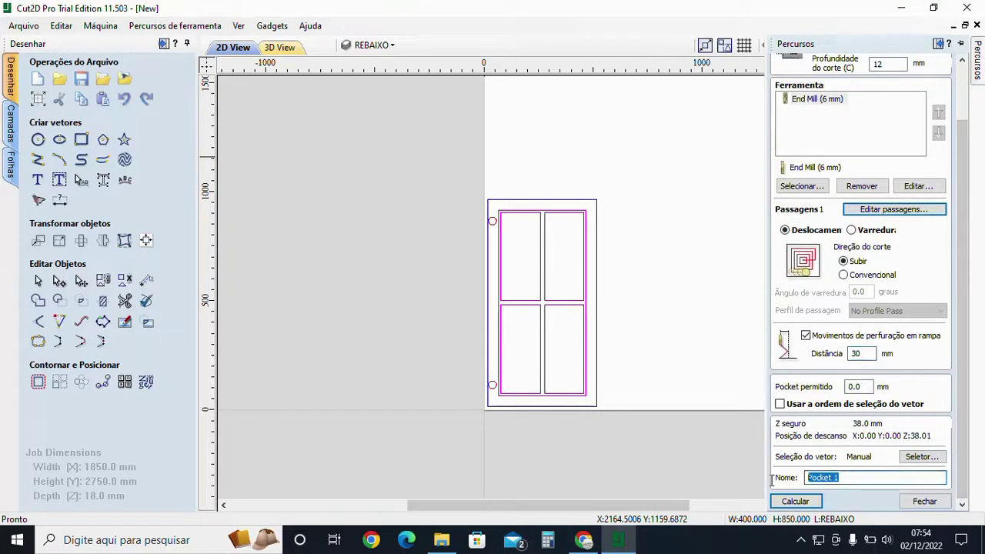
type("REBAIXO")
left_click(920, 457)
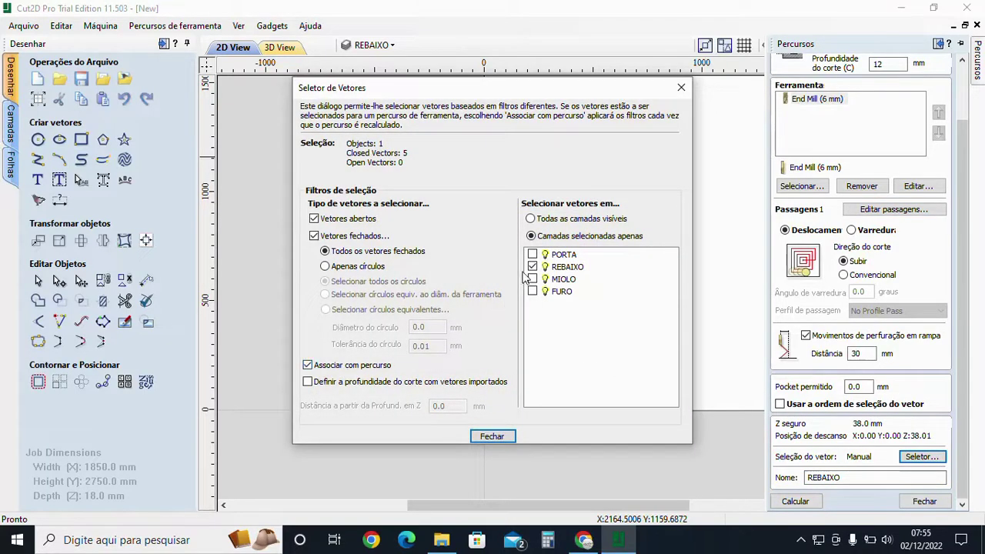
left_click(492, 436)
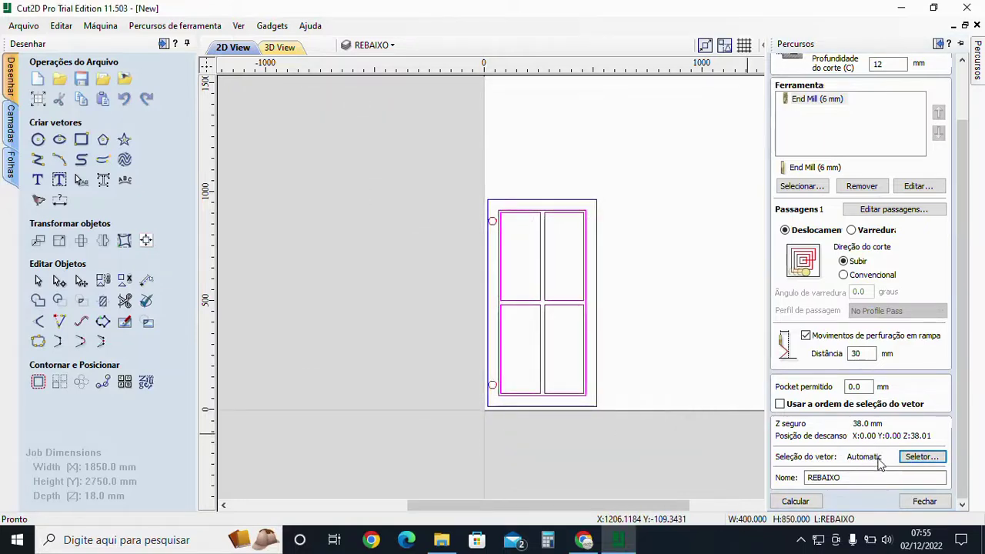
left_click(795, 500)
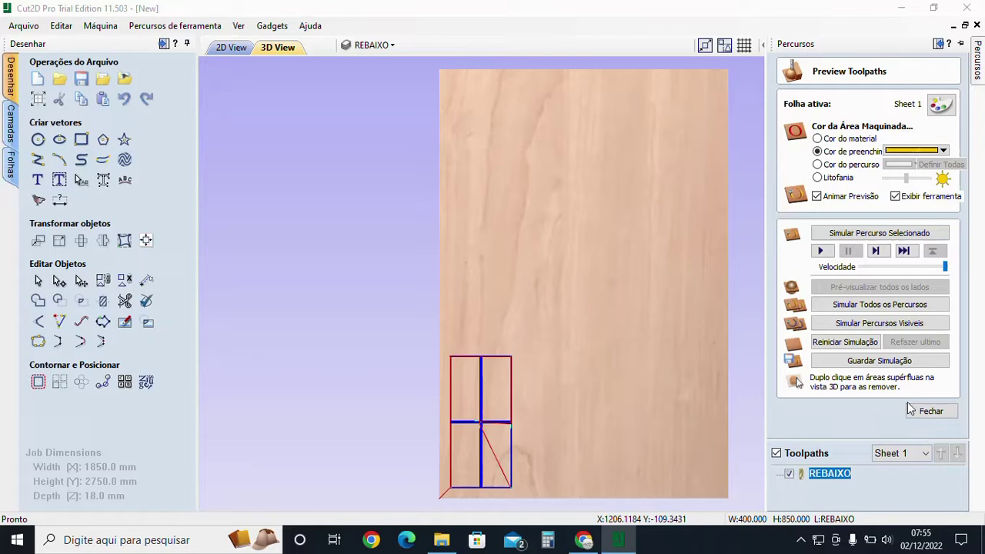
left_click(914, 410)
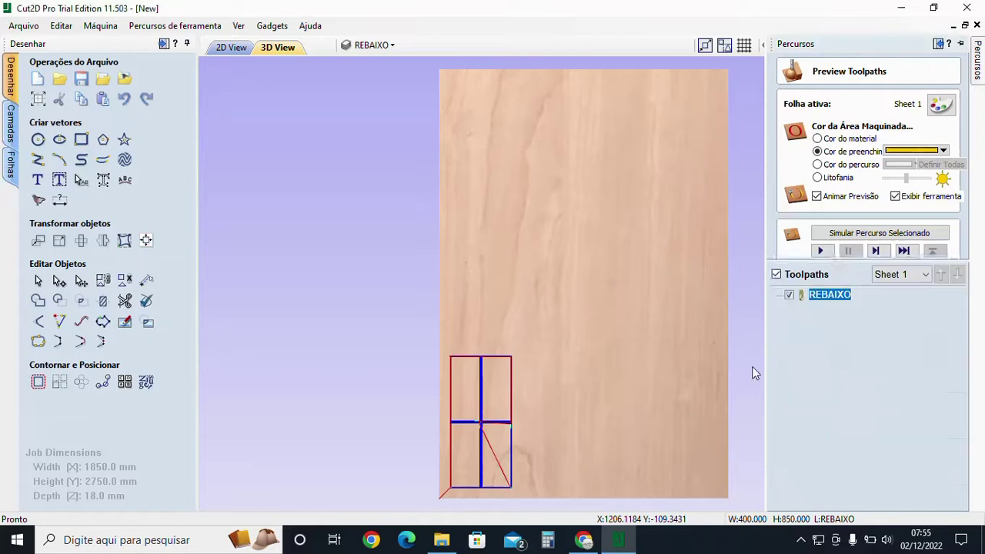
Activate the MIOLO layer, select its vectors and start a 2D profile toolpath for them.
left_click(381, 48)
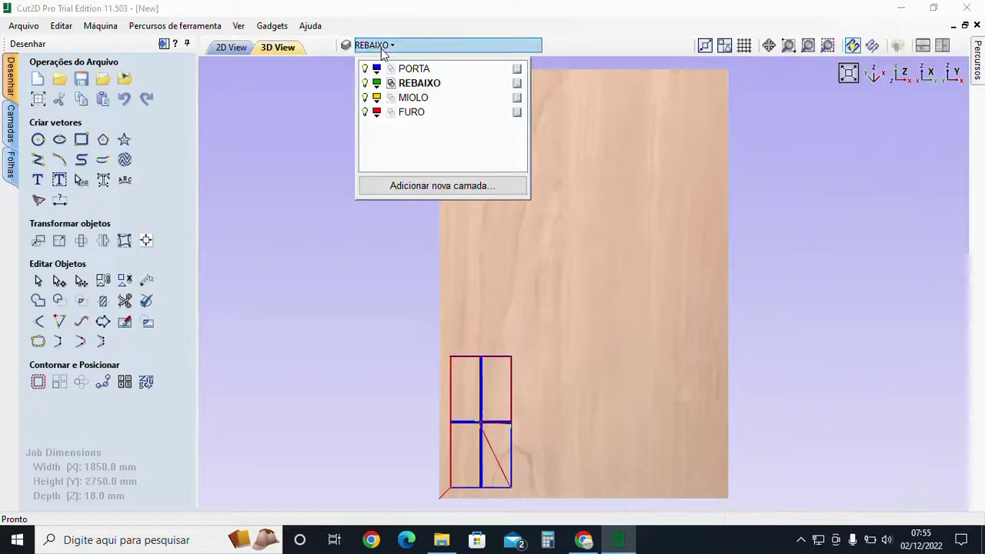
left_click(420, 100)
left_click(421, 100)
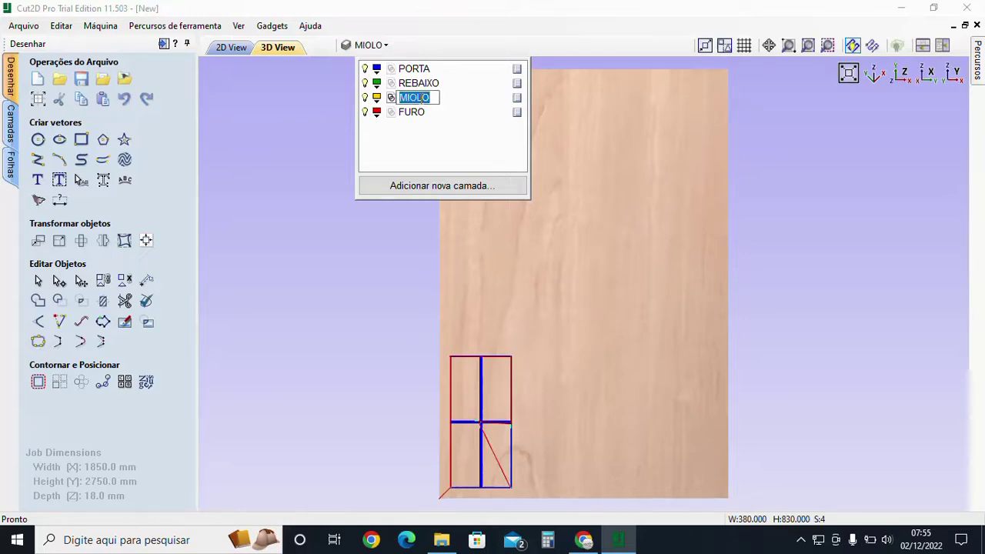
mouse_move(979, 52)
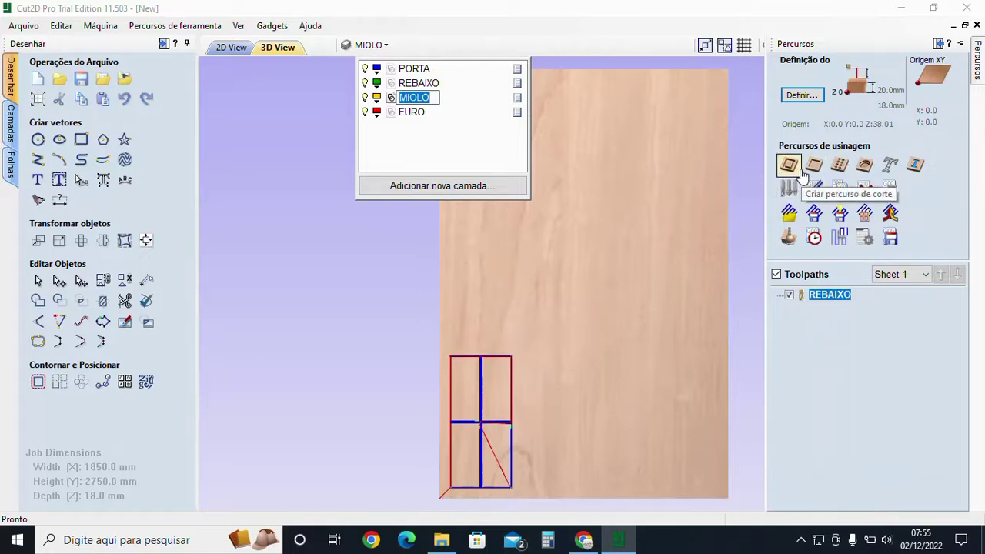
left_click(802, 172)
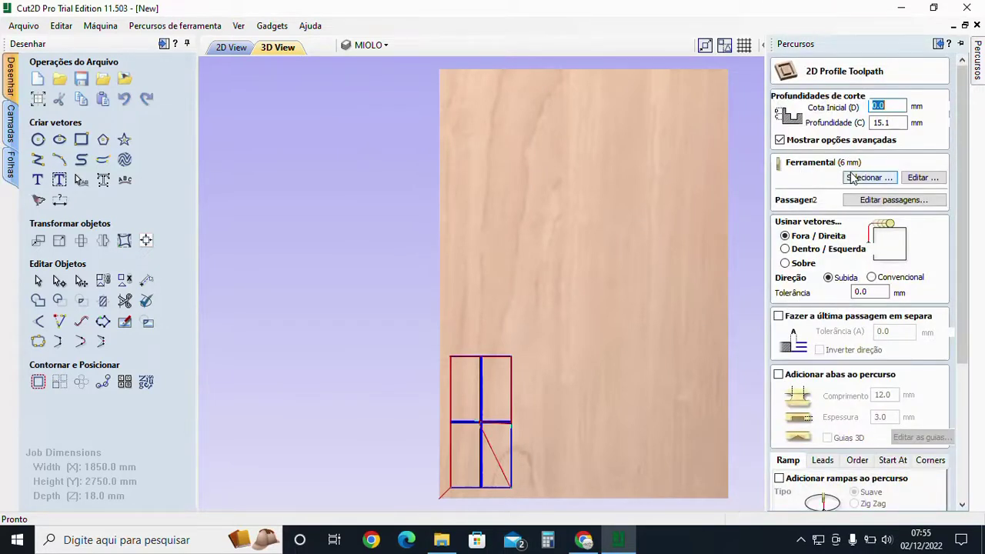
Define two passes for the profile toolpath, with a last pass thickness of 3 mm.
left_click(858, 200)
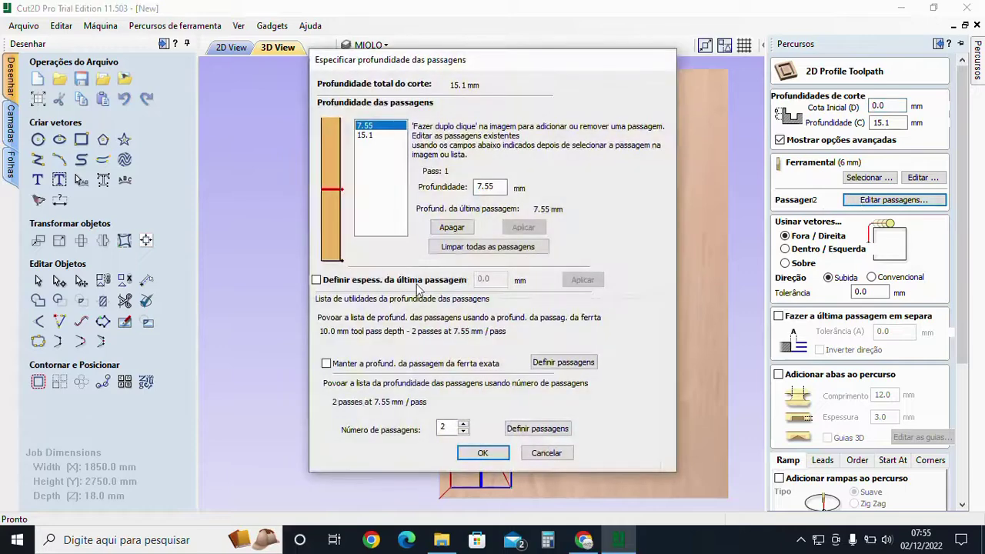
left_click(335, 286)
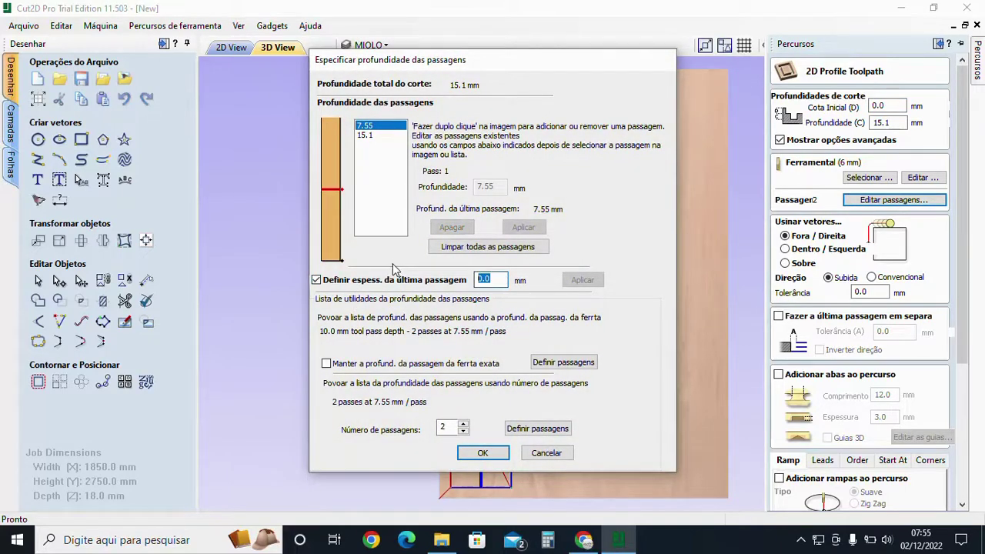
type("3")
left_click(583, 280)
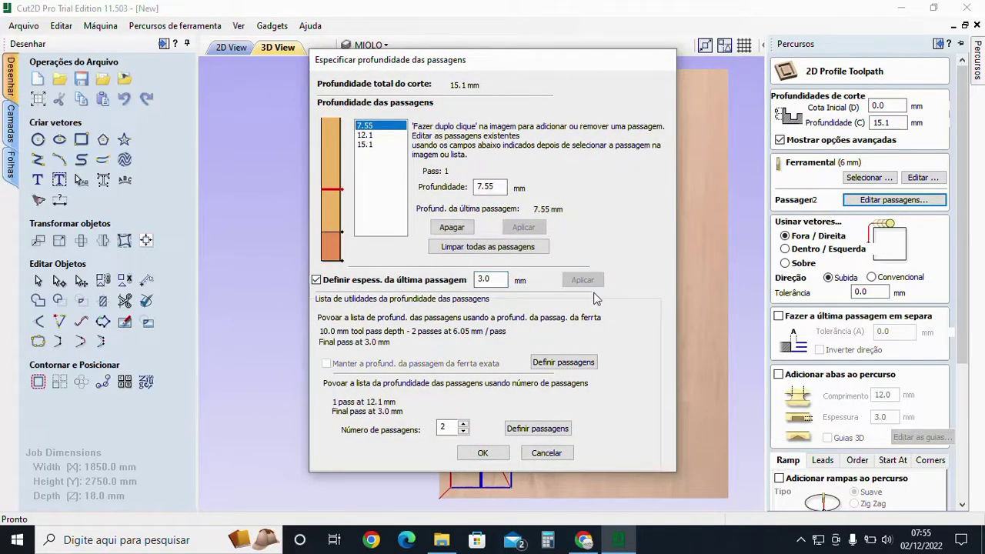
left_click(537, 428)
left_click(483, 454)
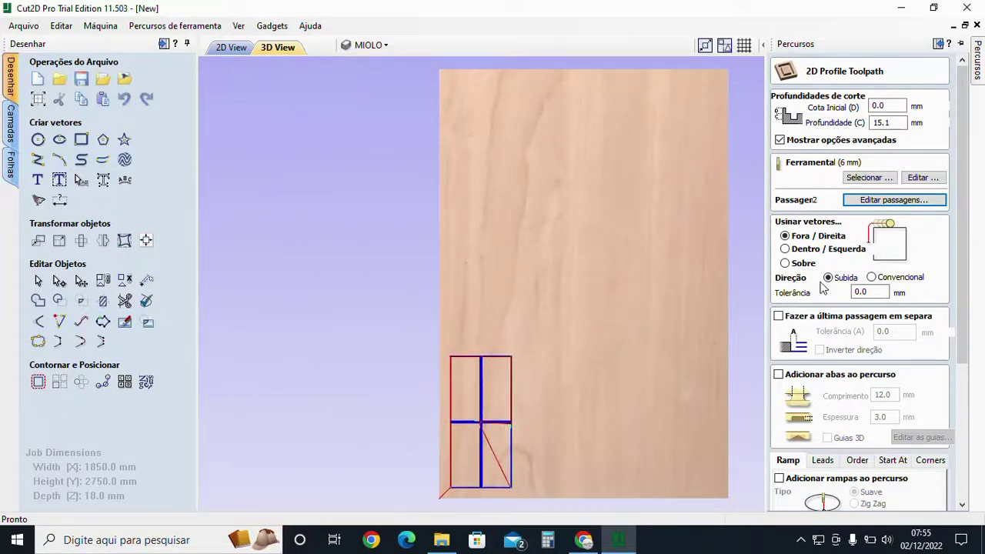
Set the profile to machine inside the vectors and add ramps to the toolpath.
left_click(800, 255)
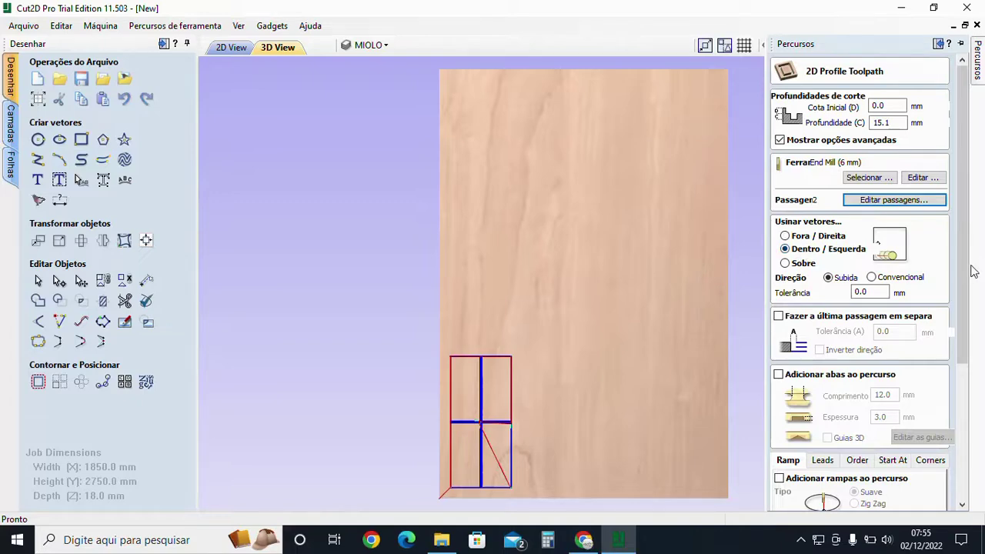
scroll(967, 281, "down", 4)
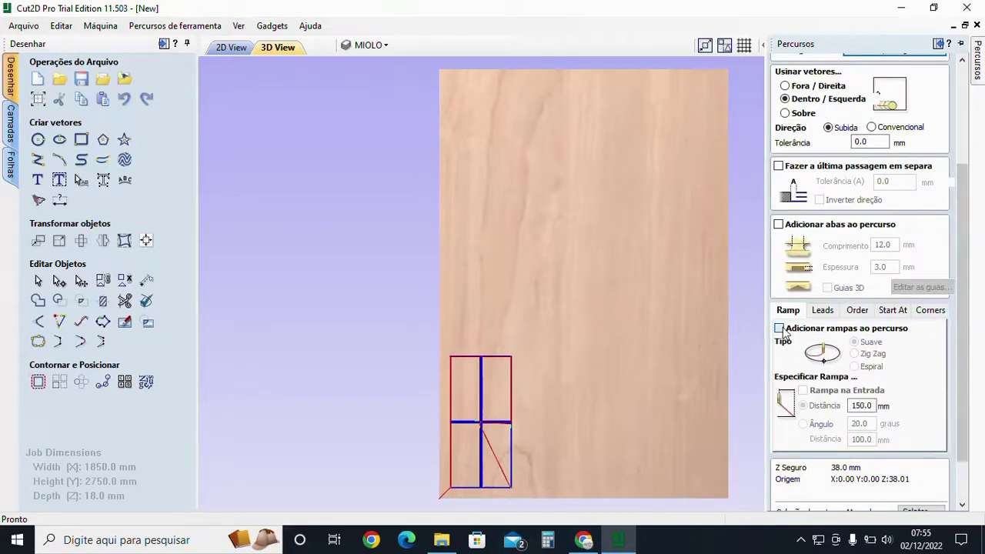
left_click(779, 328)
left_click_drag(963, 392, 968, 421)
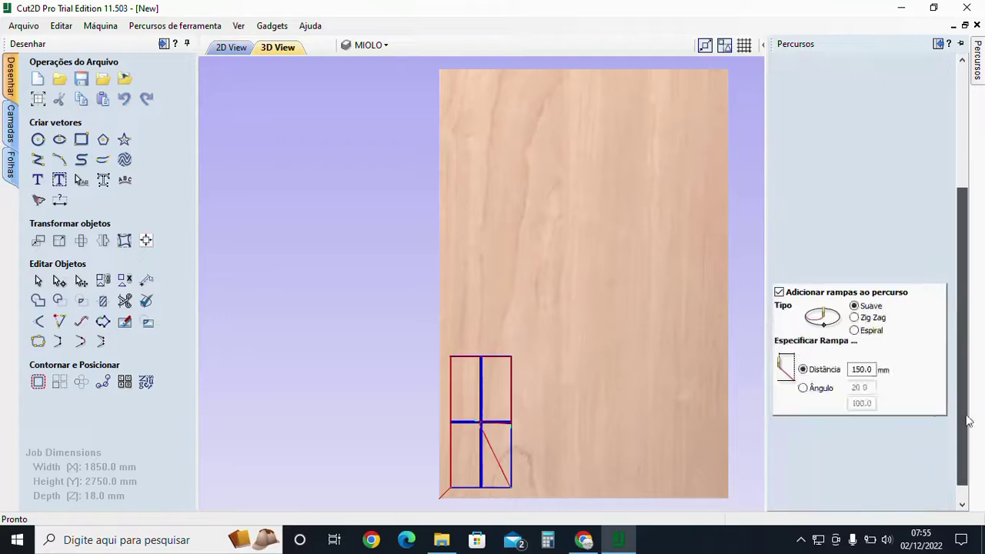
Calculate the profile toolpath under the name MIOLO with its vector selection associated with the MIOLO layer only.
left_click_drag(850, 476, 752, 466)
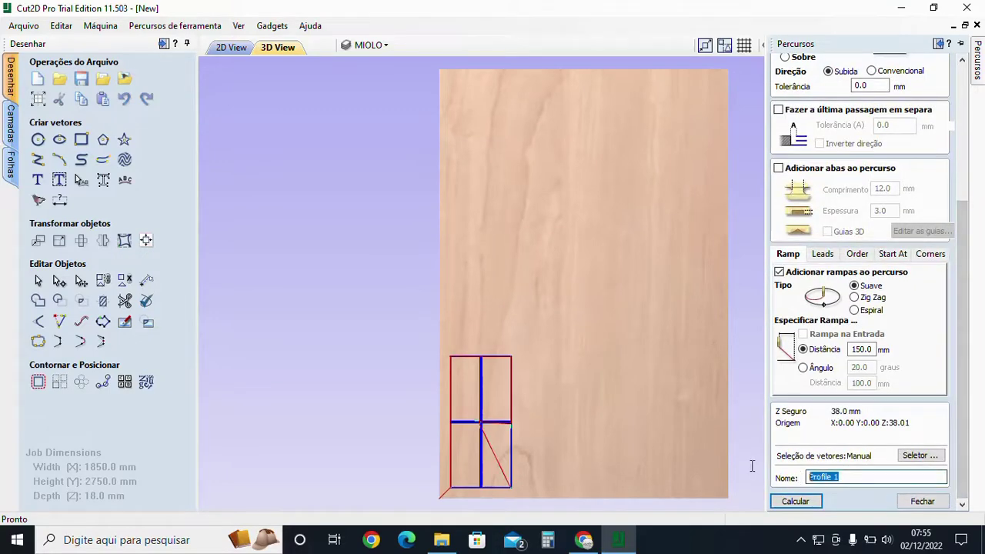
type("MIOLO")
left_click(929, 456)
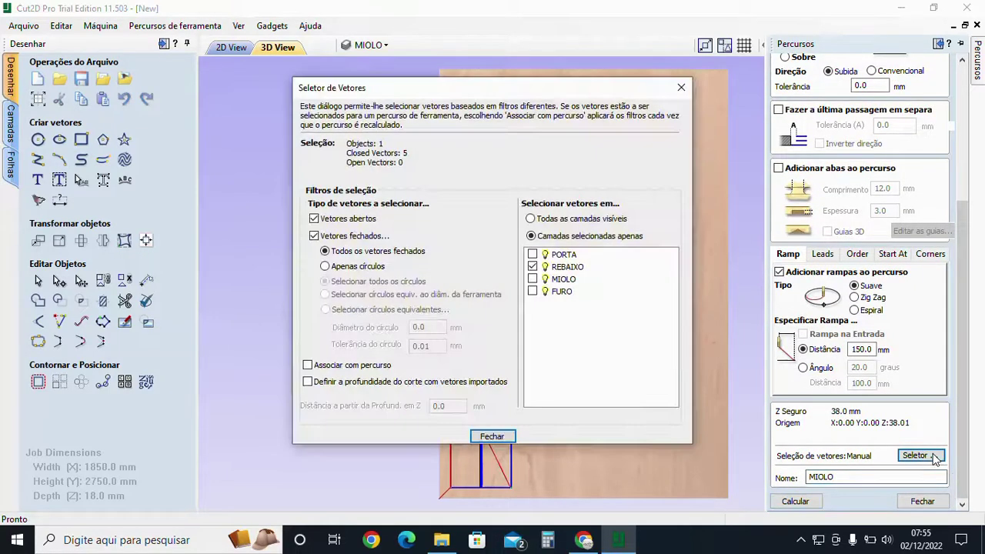
left_click(361, 367)
left_click(533, 280)
left_click(533, 266)
left_click(492, 436)
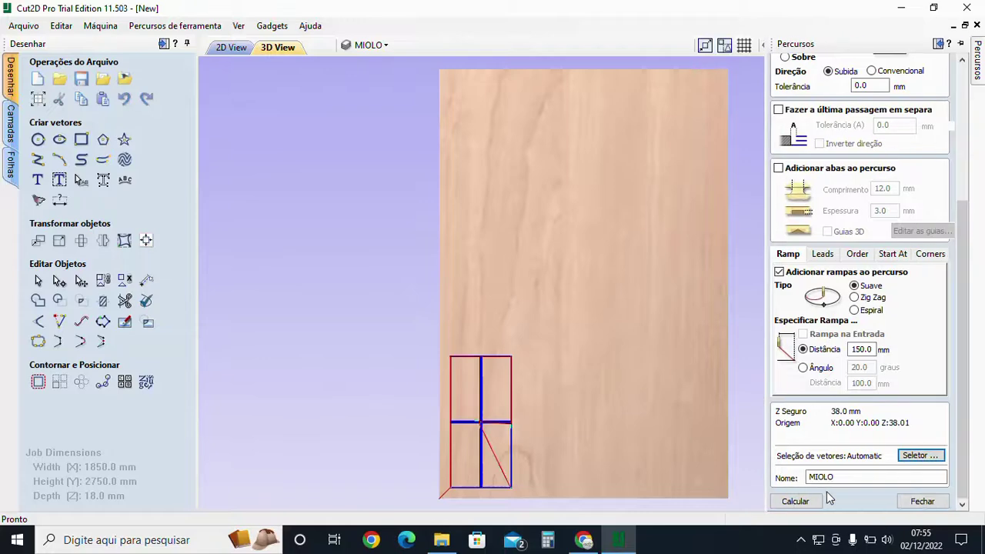
left_click(799, 503)
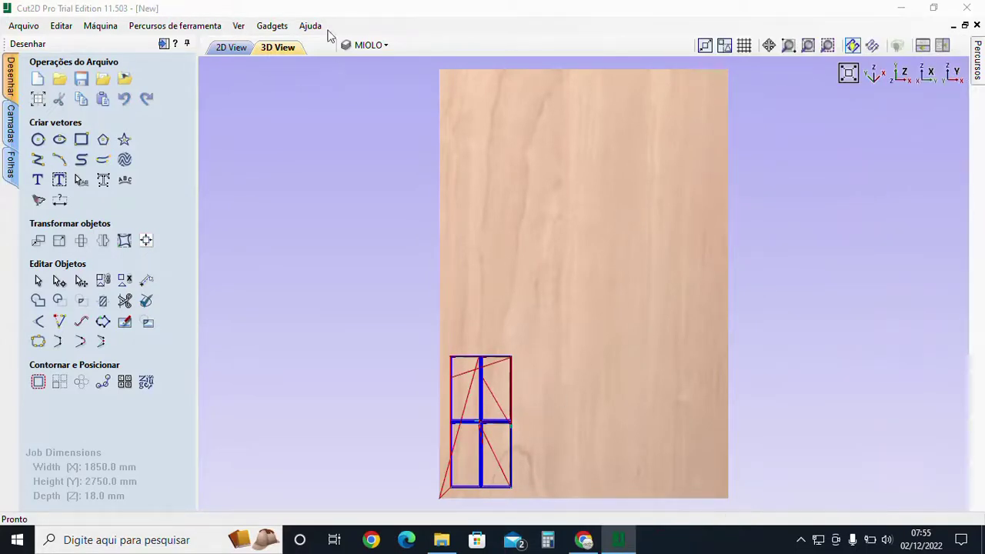
Activate the FURO layer, select its vectors and close the toolpath preview.
left_click(368, 44)
left_click(412, 112)
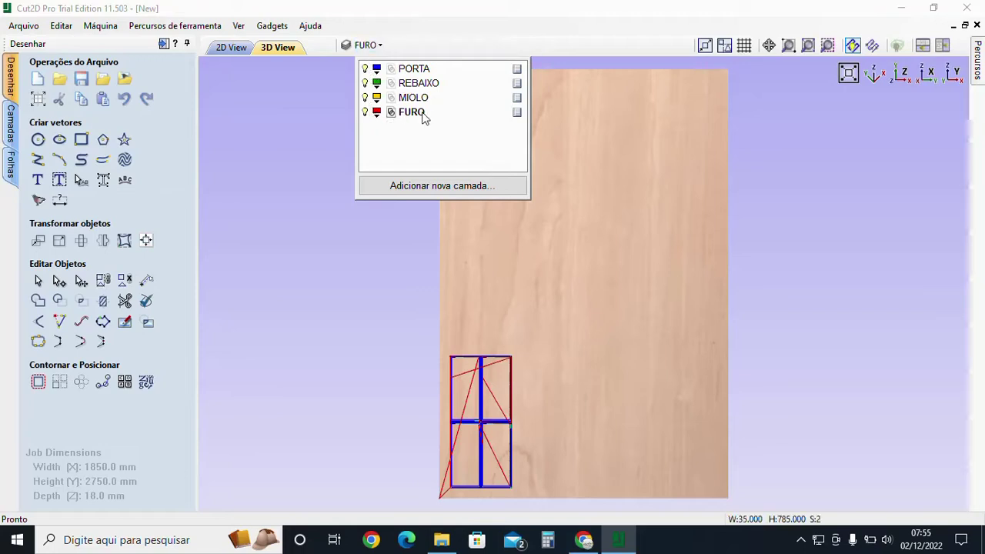
left_click(422, 115)
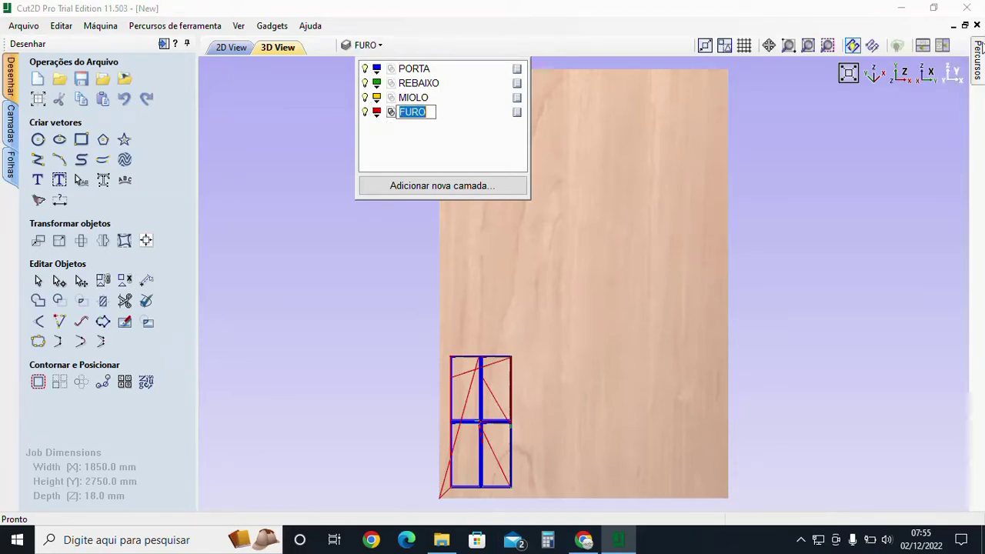
mouse_move(978, 61)
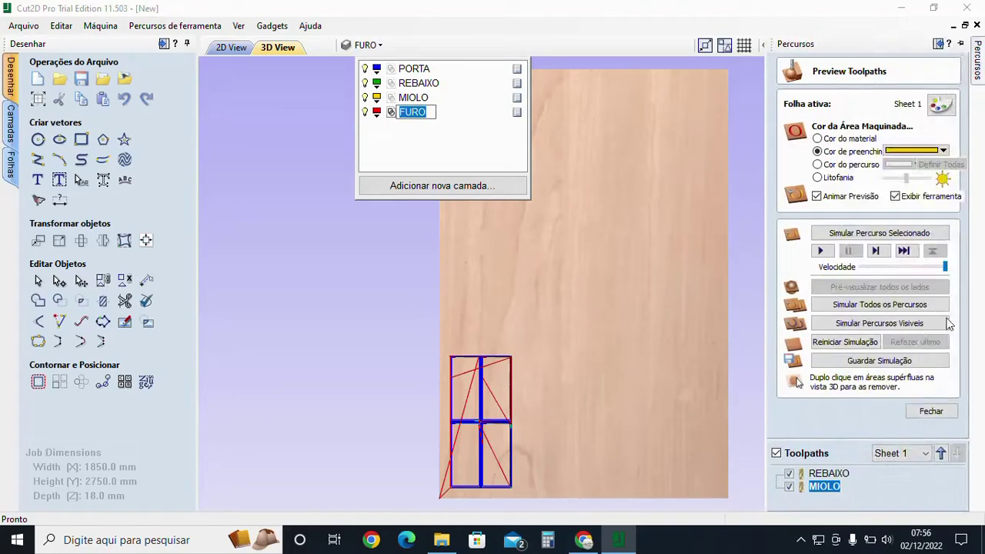
mouse_move(816, 486)
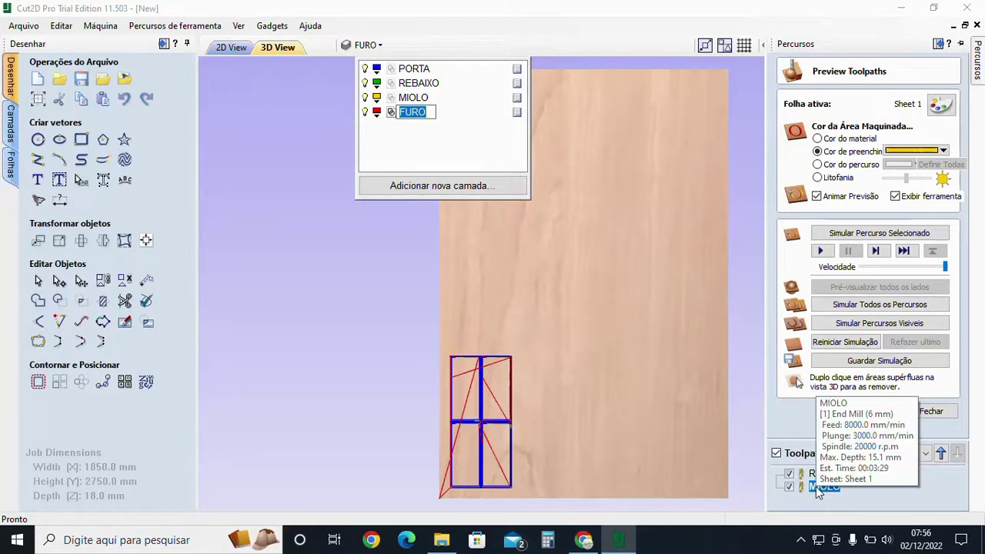
left_click(928, 411)
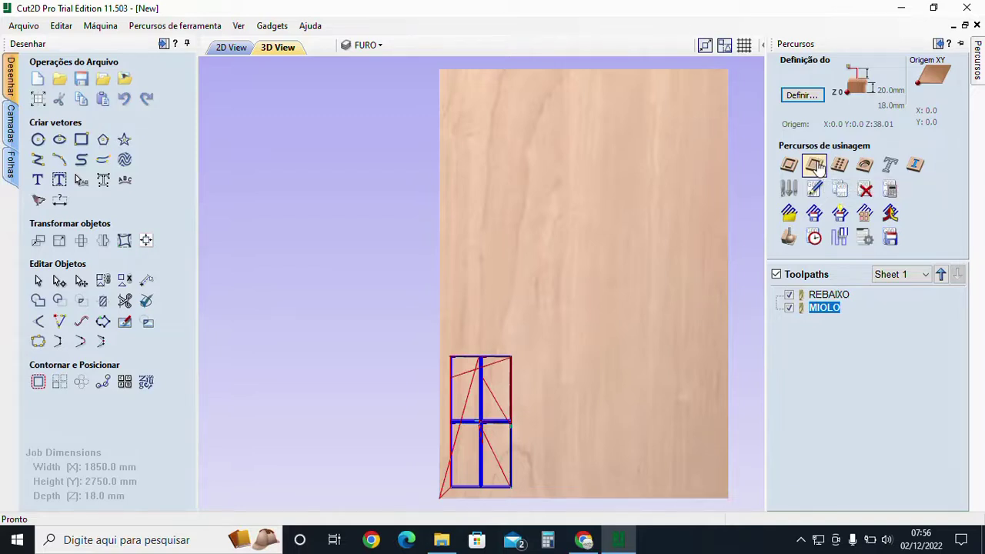
left_click(816, 164)
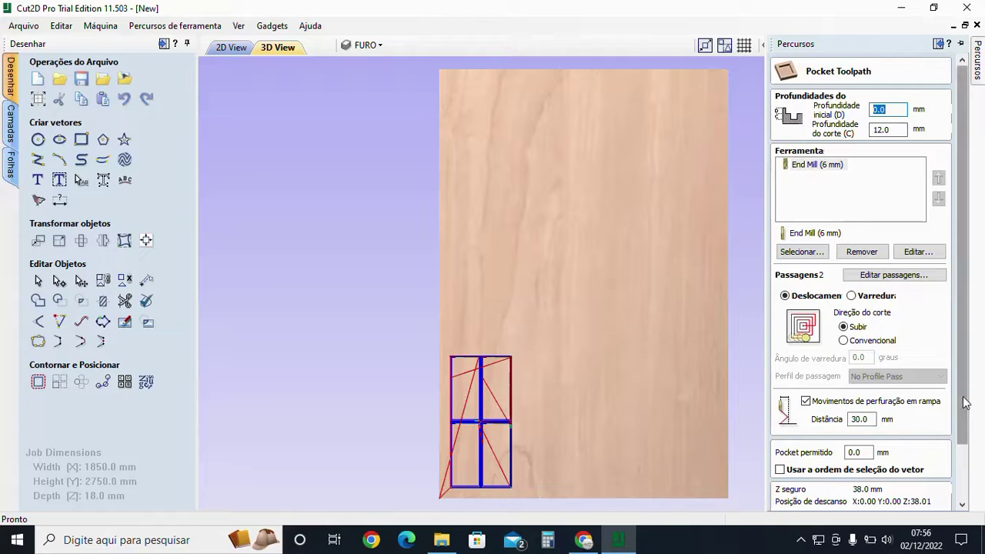
scroll(935, 501, "down", 2)
left_click(935, 501)
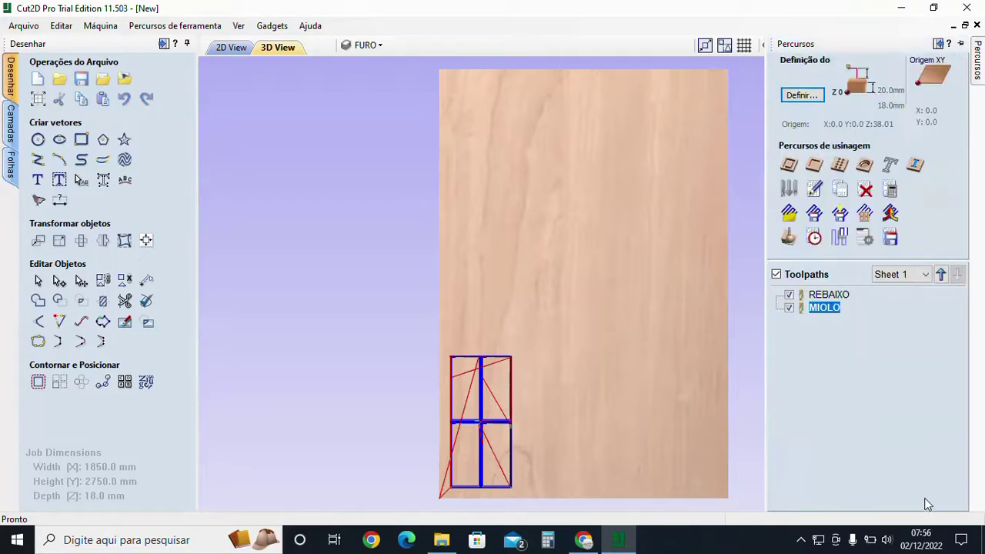
Start a drilling toolpath and add a new tool to the metric Drills group of the tool database.
left_click(840, 165)
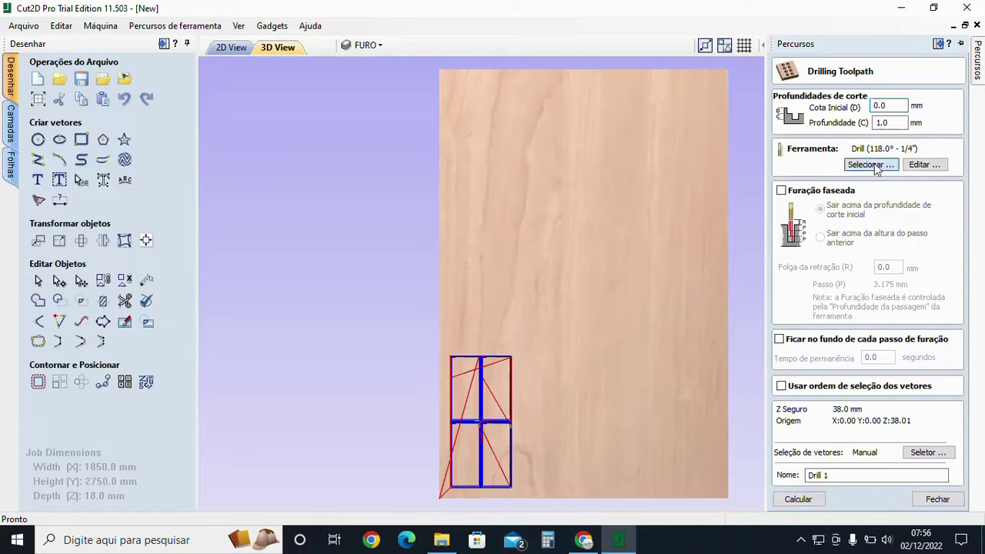
left_click(871, 165)
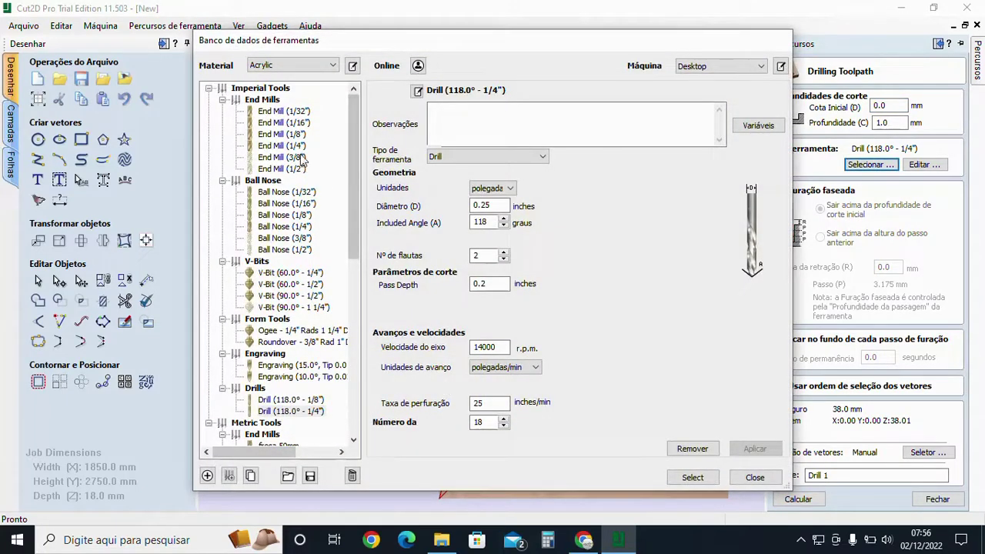
left_click(209, 88)
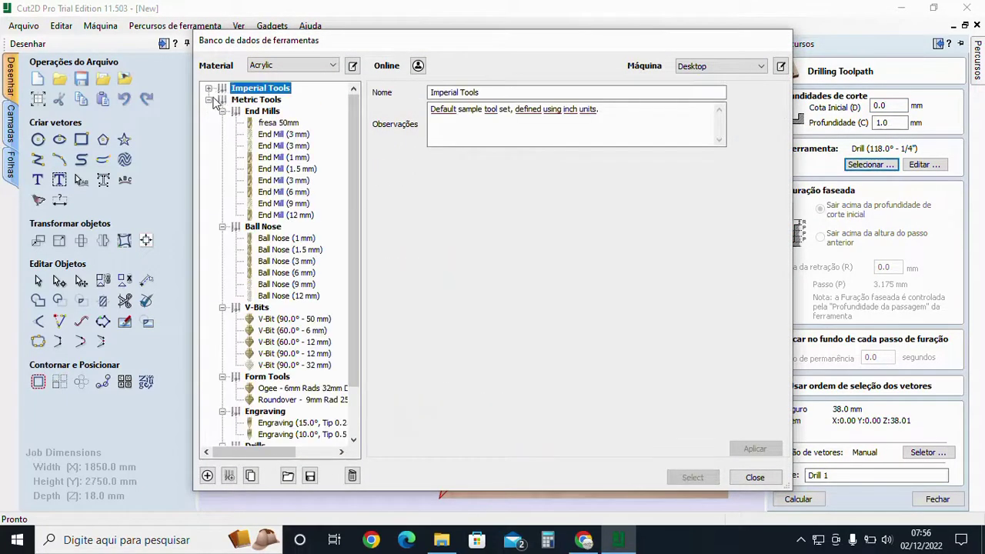
left_click(209, 100)
left_click(209, 100)
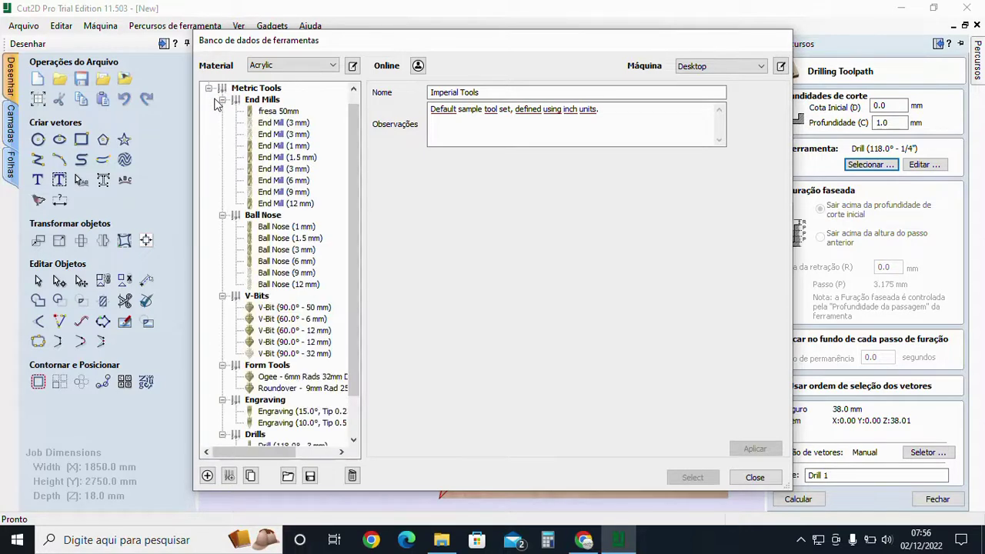
scroll(290, 393, "down", 1)
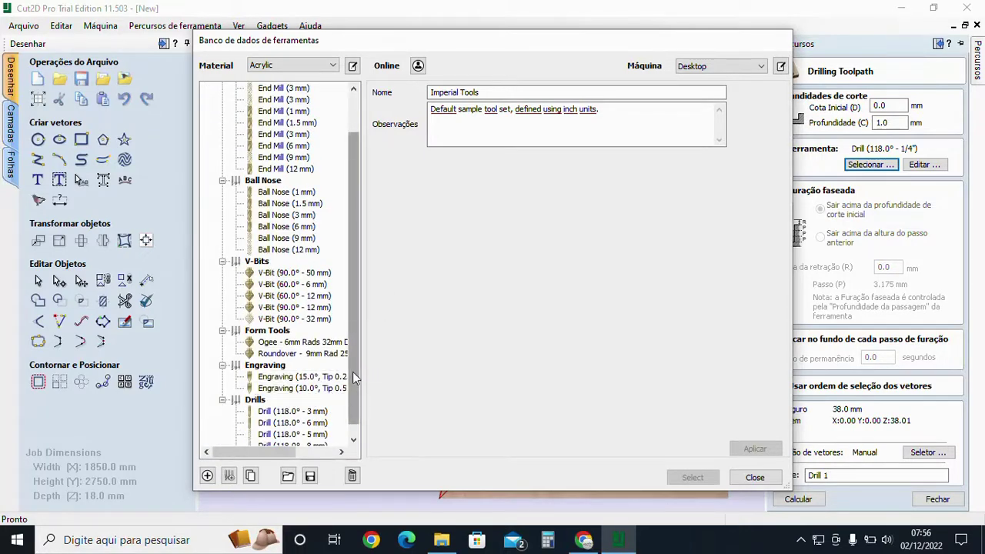
scroll(262, 394, "down", 1)
left_click(254, 387)
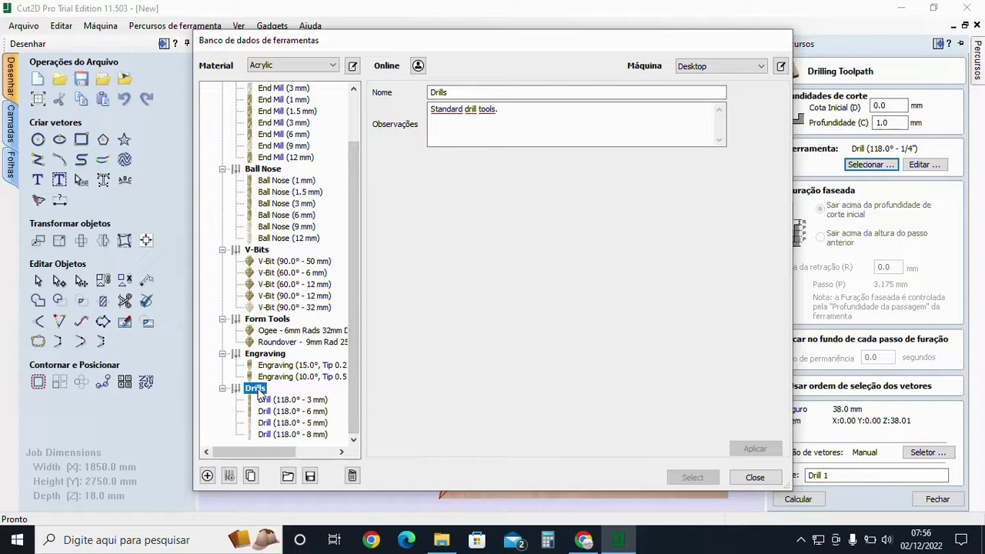
left_click(207, 476)
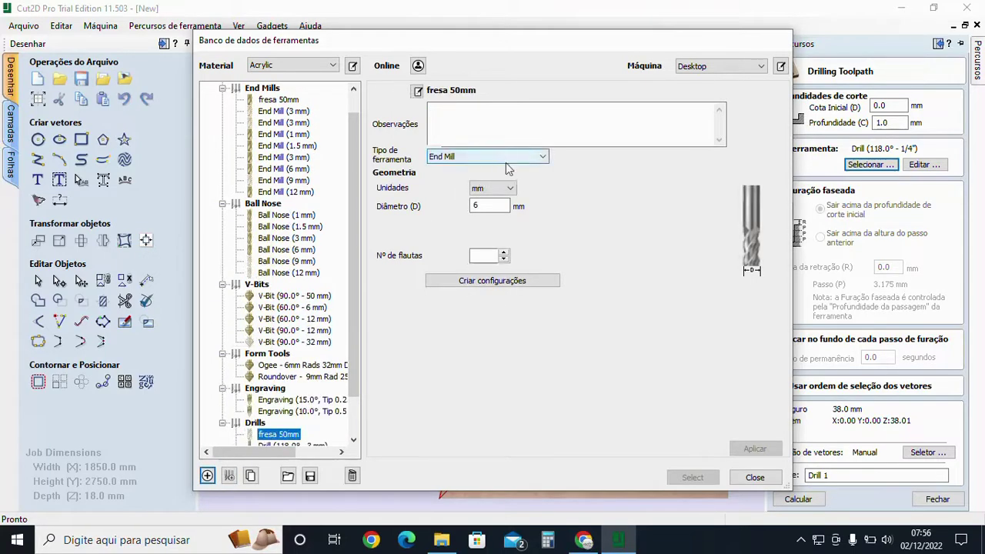
double_click(488, 206)
type("3")
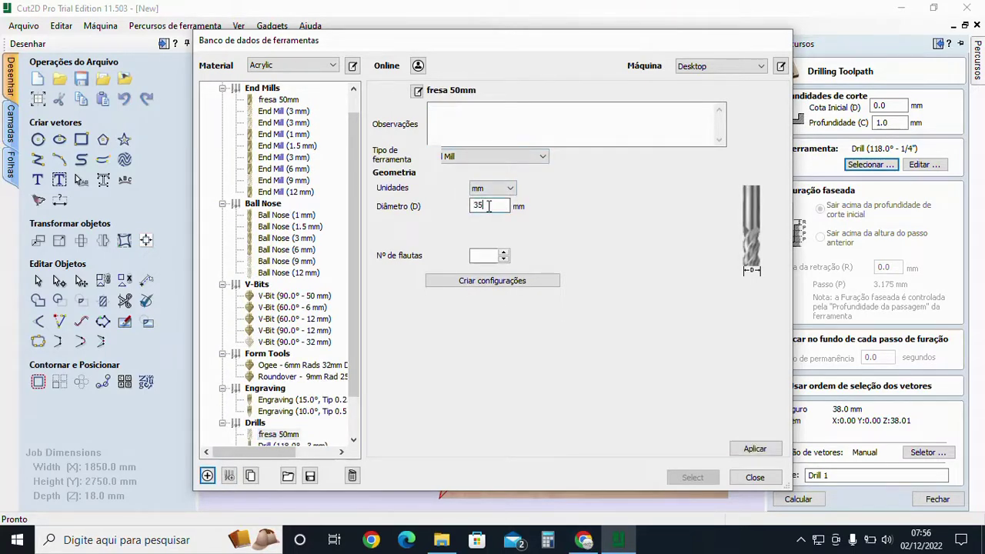
type("5")
Change the new tool's type to Drill and set its diameter to 35 mm.
left_click(485, 159)
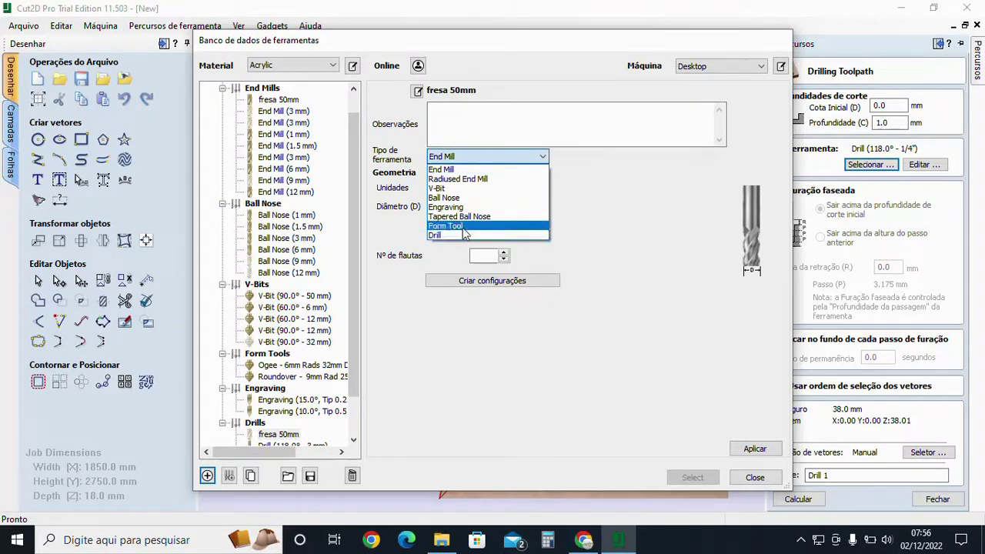
left_click(462, 236)
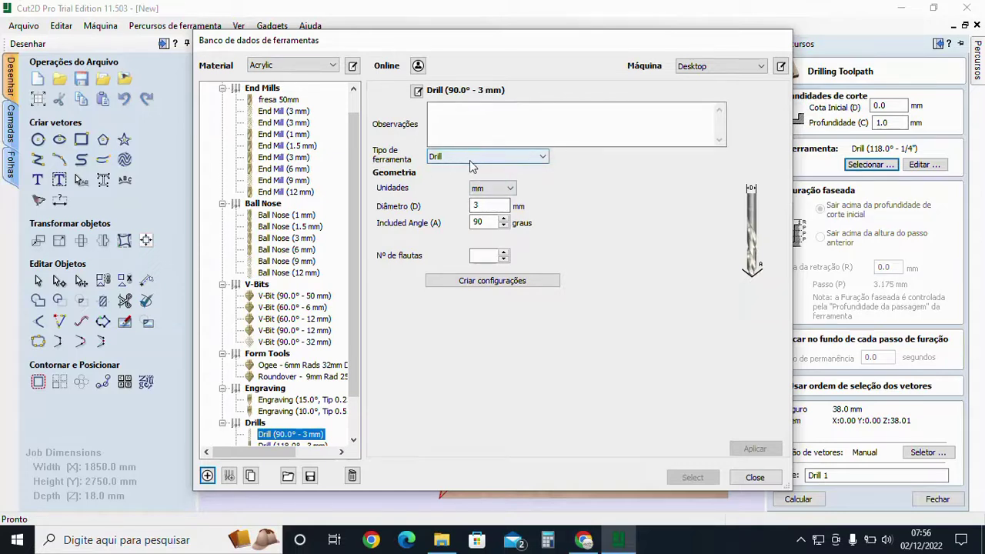
double_click(493, 207)
type("35")
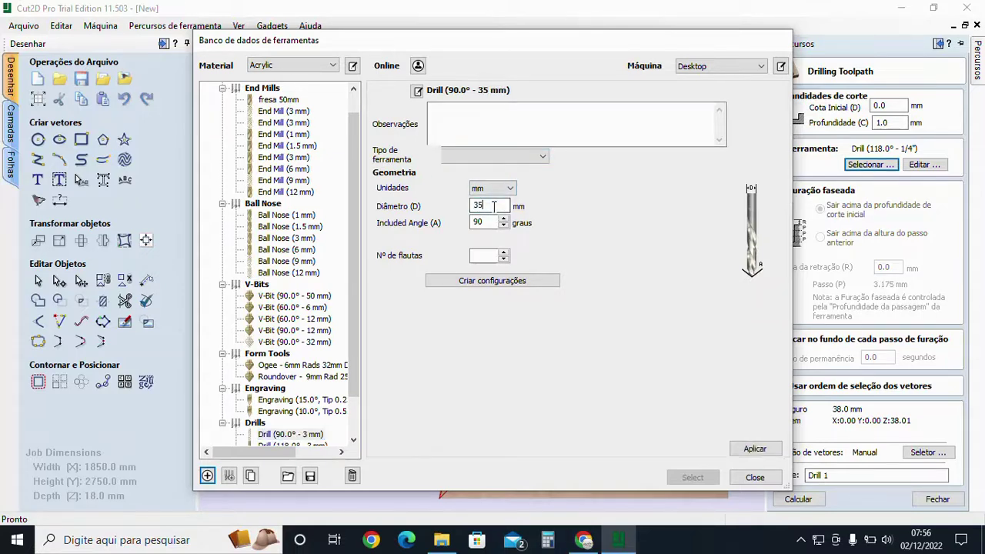
Set the new drill's number of flutes to 2 and create its cutting settings.
left_click(505, 252)
left_click_drag(484, 259, 471, 260)
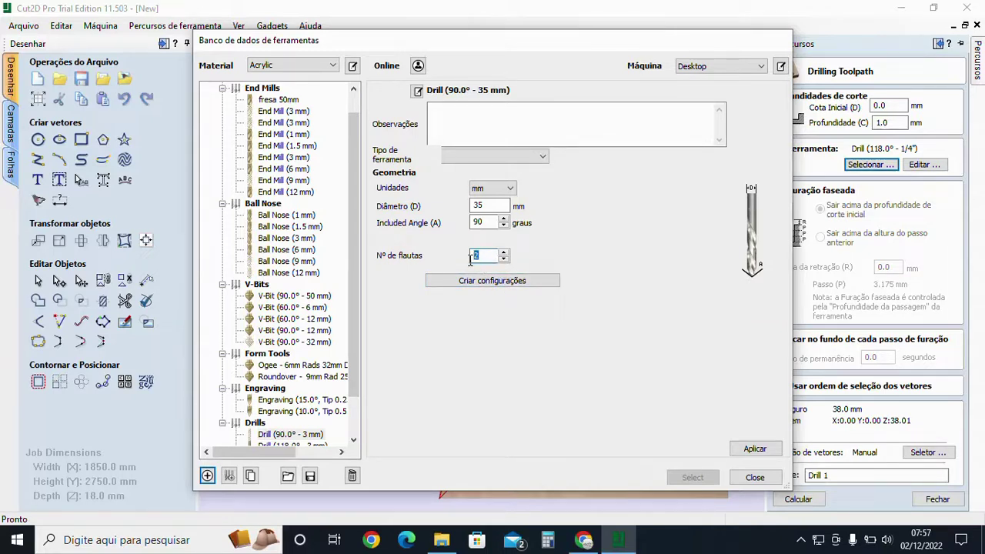
left_click(459, 133)
left_click(481, 282)
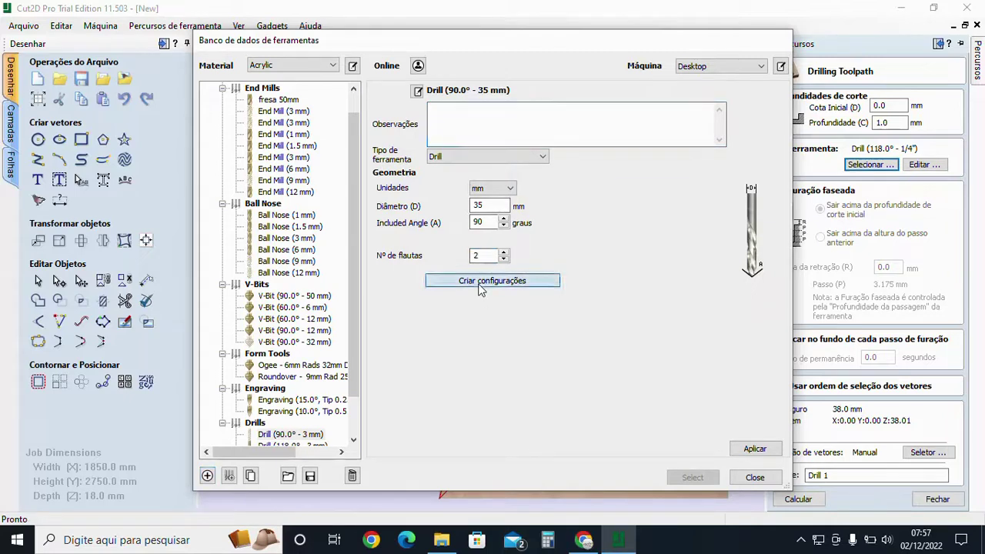
Set the 35 mm drill's spindle speed to 5000 rpm, plunge rate to 1000 mm/min and tool number to 28.
double_click(497, 349)
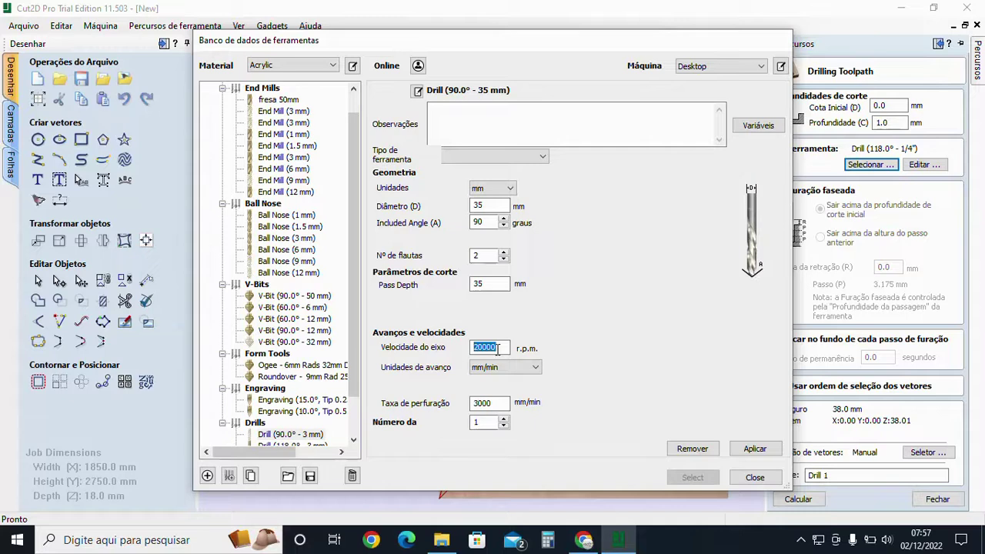
type("5")
left_click(492, 400)
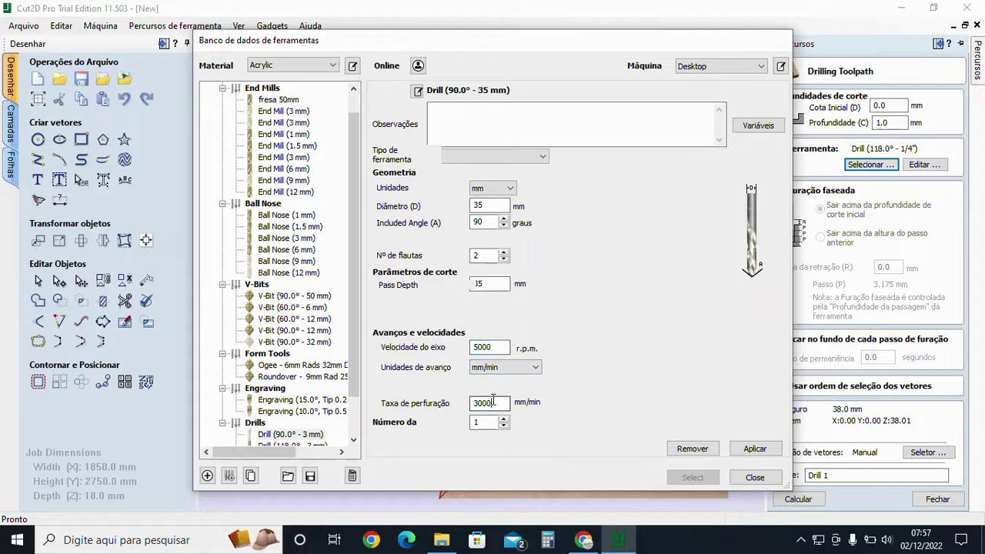
double_click(492, 401)
type("1")
double_click(483, 423)
type("28")
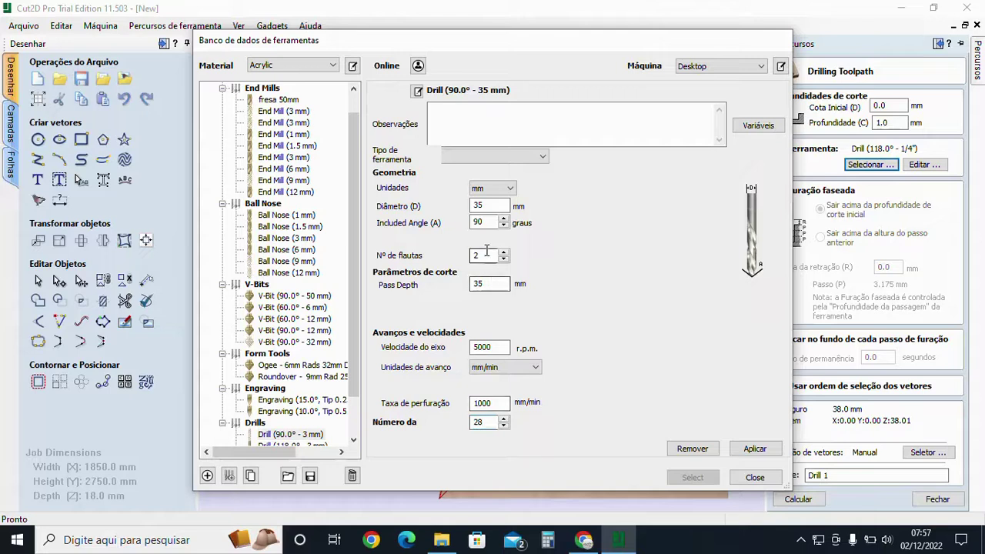
Set the drill's pass depth to 5 mm, apply the changes and choose it for the drilling toolpath.
double_click(486, 280)
type("3")
key("BackSpace")
type("5")
left_click(755, 449)
left_click(692, 477)
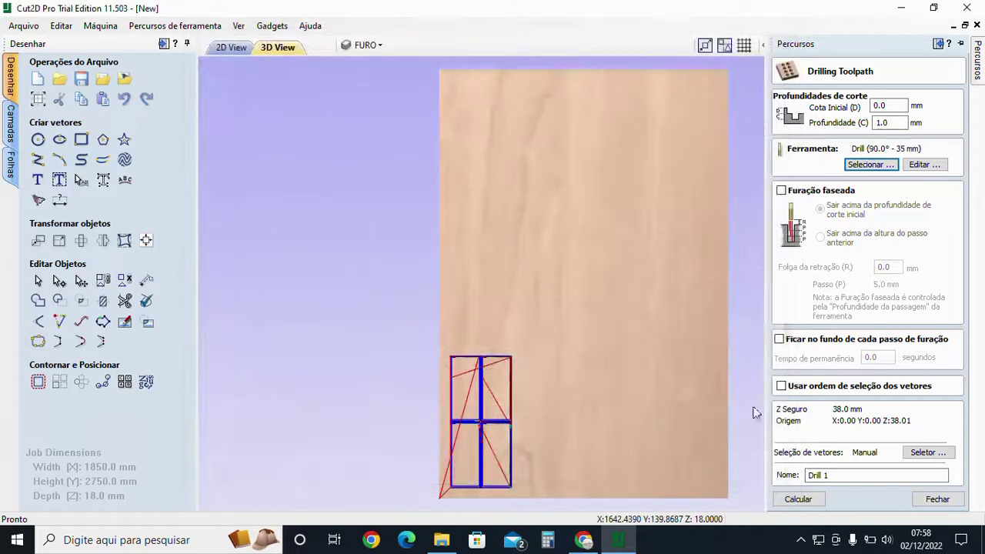
Enable peck drilling with retraction above the start depth and a 5 mm retract gap.
left_click(780, 191)
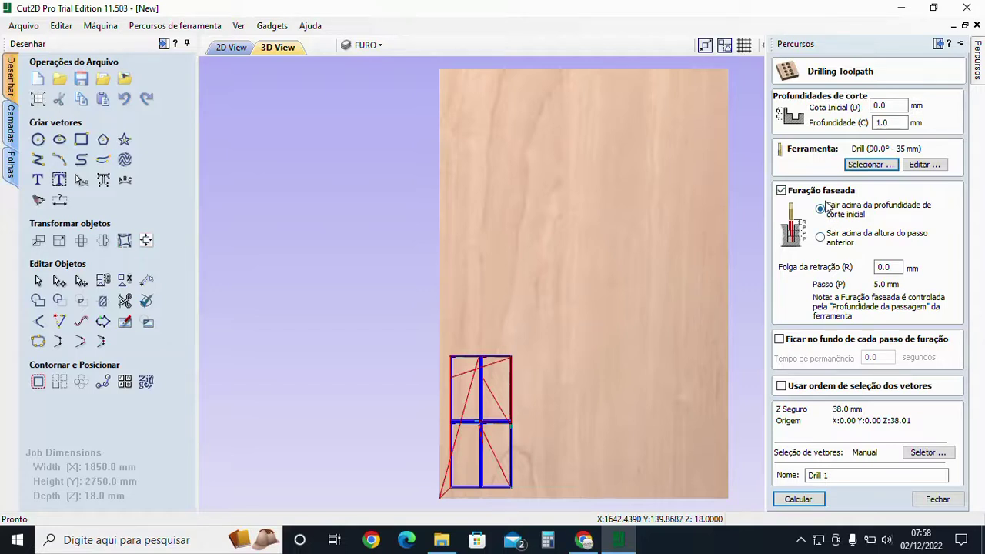
left_click(847, 240)
left_click(821, 210)
double_click(895, 267)
Name the drilling toolpath FURO after its layer.
left_click(415, 51)
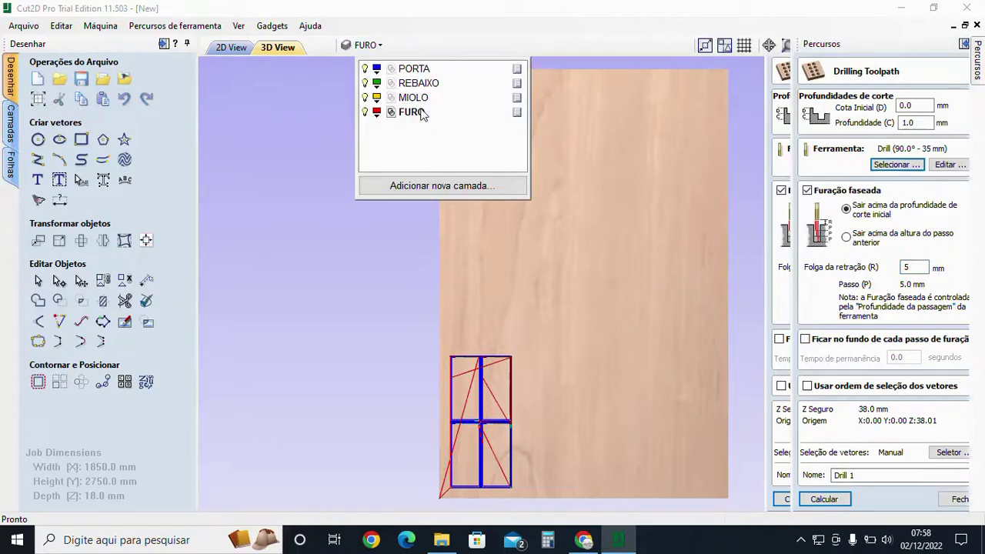
double_click(420, 112)
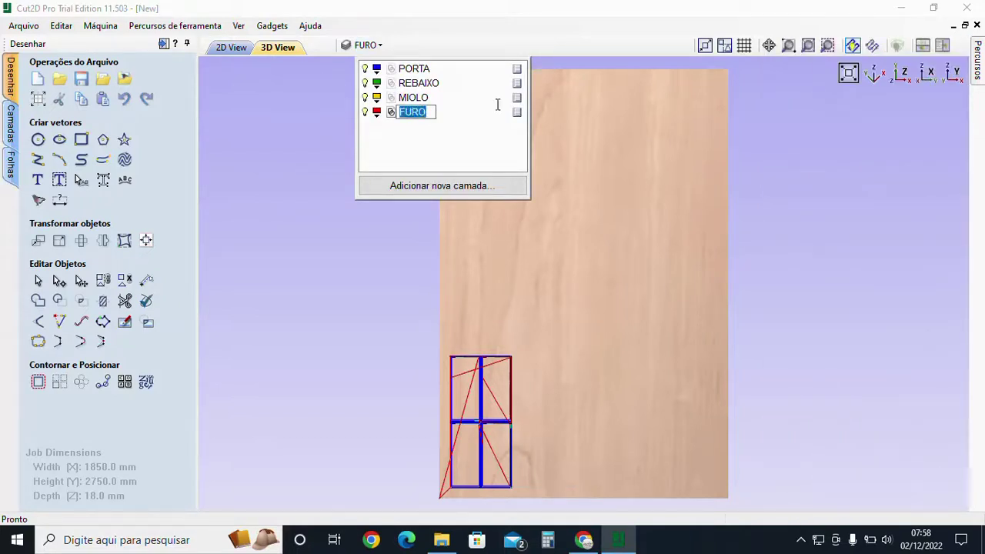
mouse_move(979, 71)
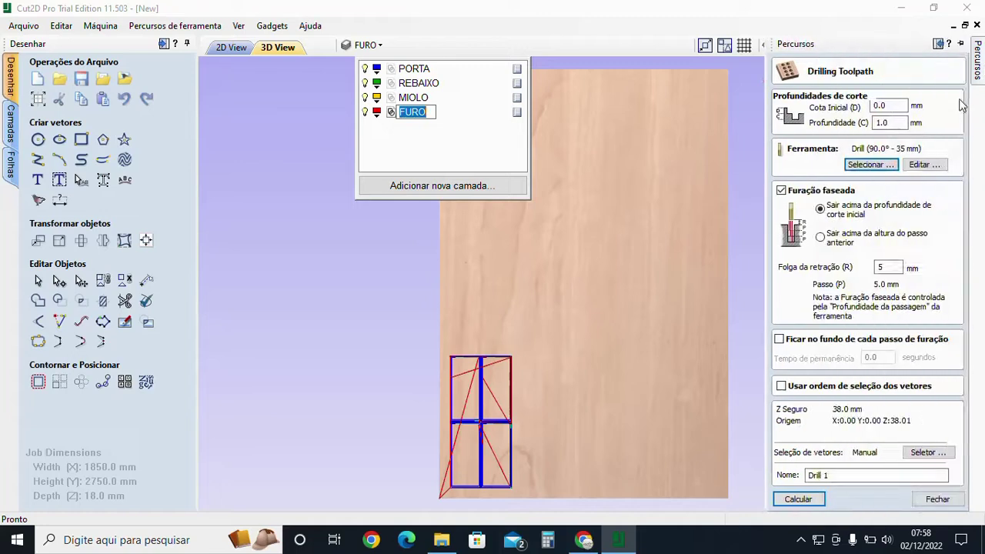
left_click_drag(844, 476, 787, 464)
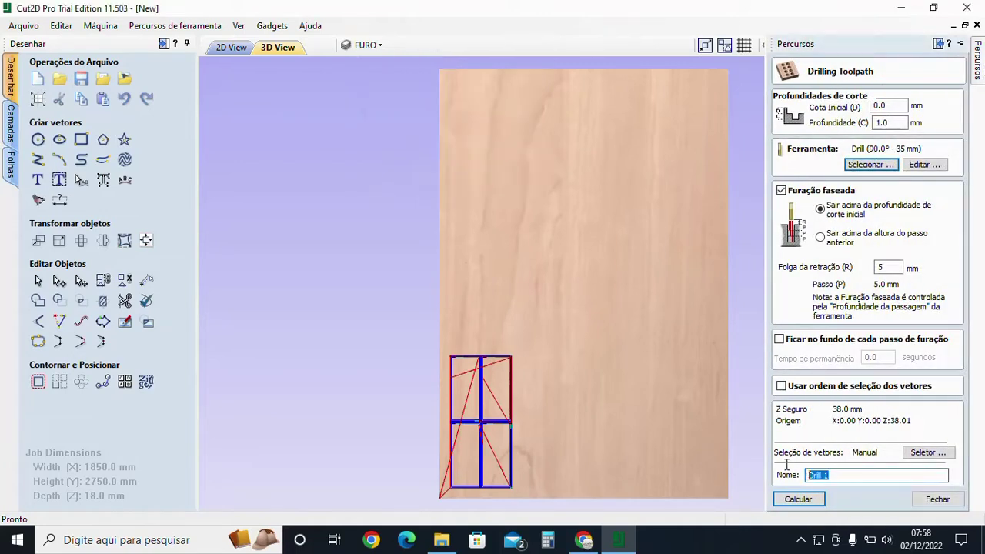
type("FURO")
Associate the drilling toolpath with the vectors on the FURO layer, calculate it and close the preview.
left_click(926, 452)
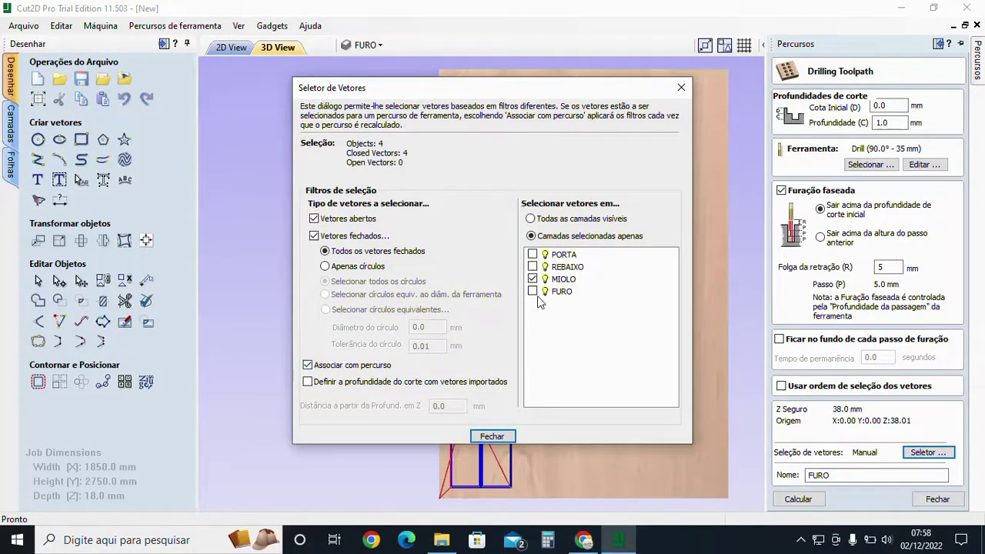
left_click(533, 293)
left_click(508, 437)
left_click(799, 499)
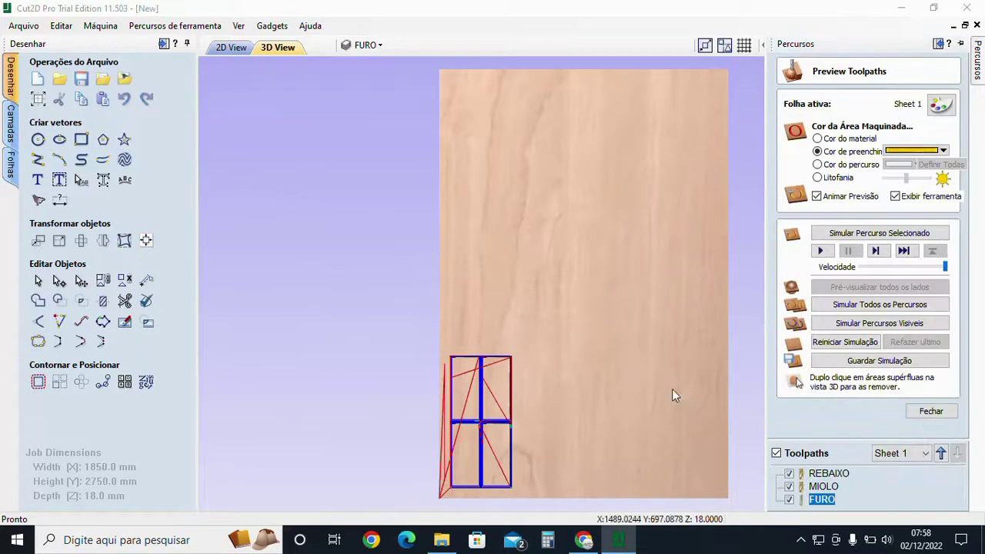
left_click(930, 411)
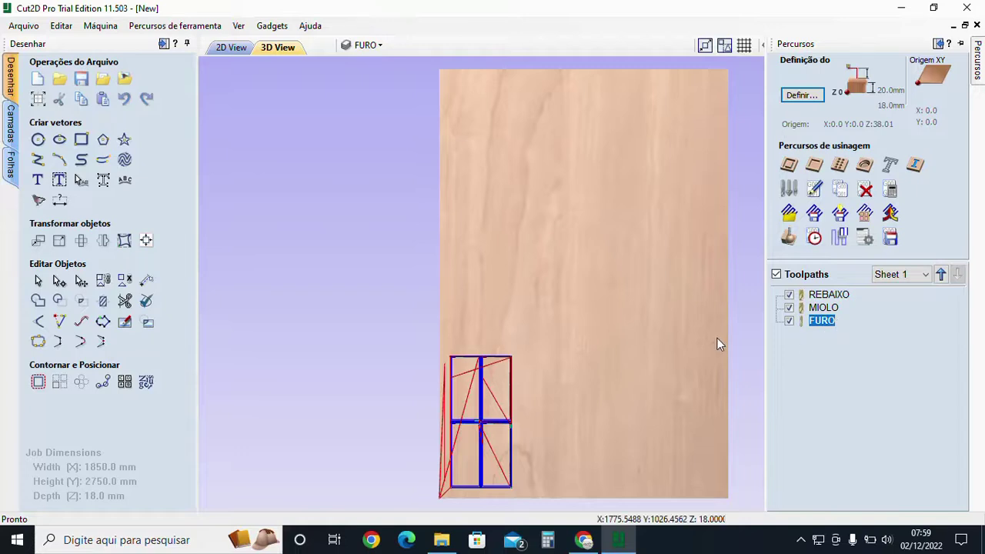
Make PORTA the active layer and highlight its name for copying.
left_click(390, 48)
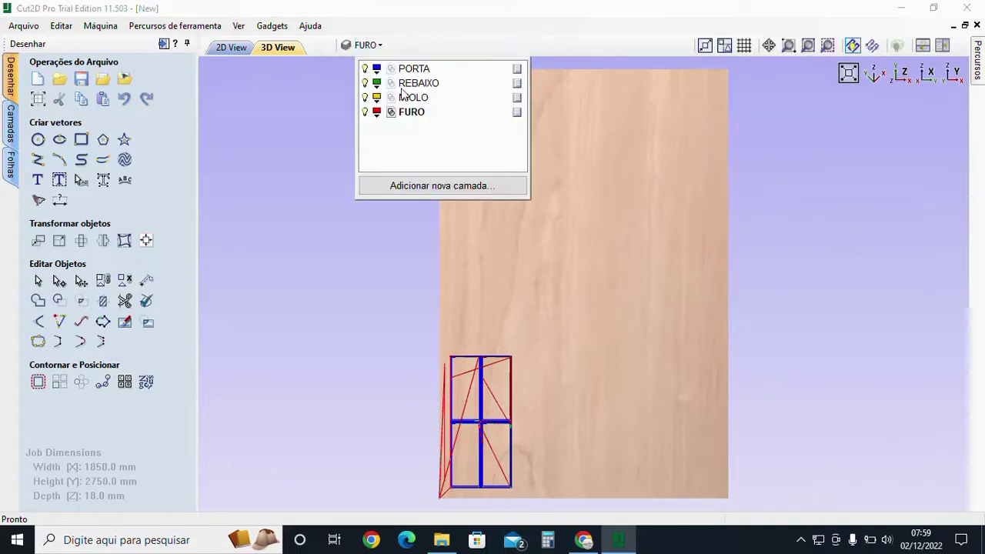
left_click(416, 70)
left_click(416, 71)
left_click(414, 70)
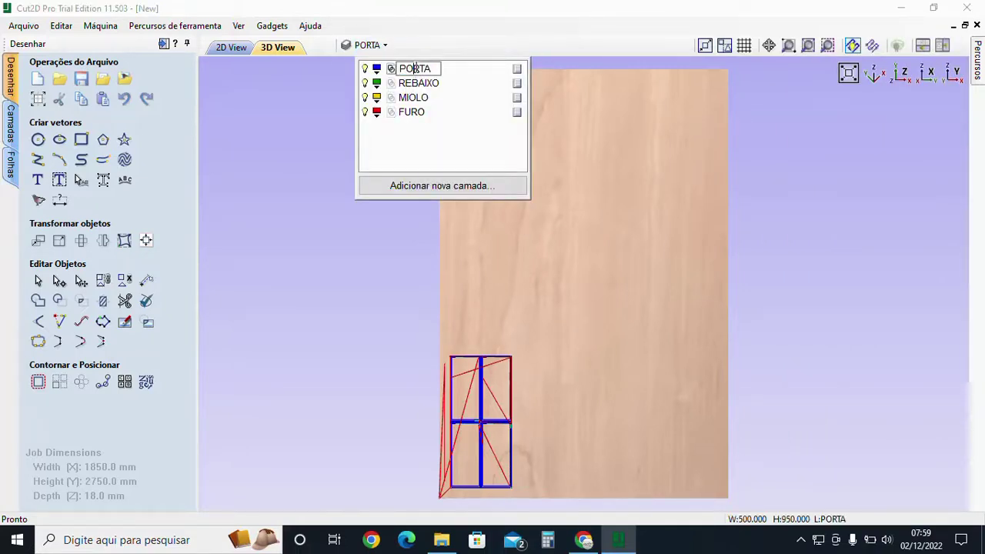
double_click(414, 69)
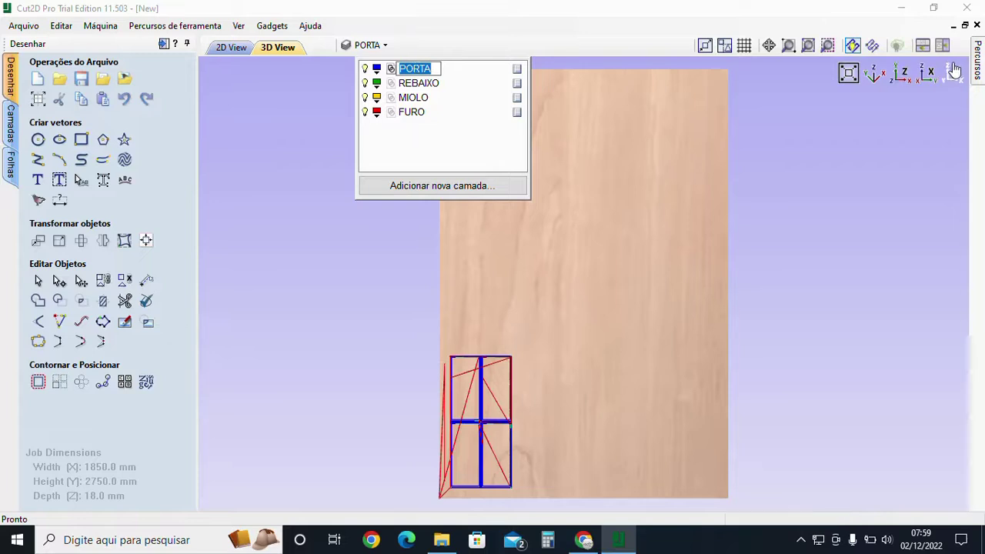
left_click(977, 68)
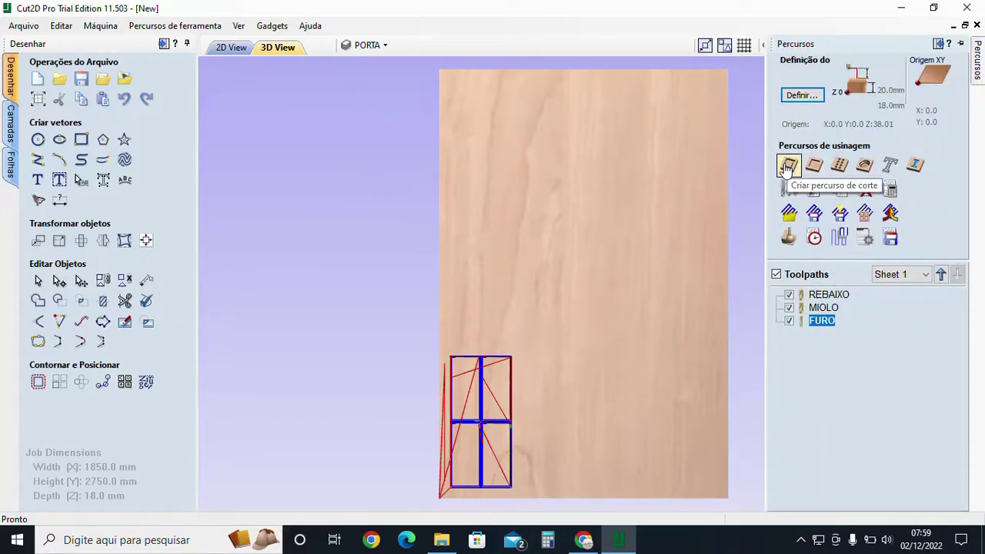
Start a profile toolpath cutting outside the vectors and define a last pass thickness of 3 mm.
left_click(786, 167)
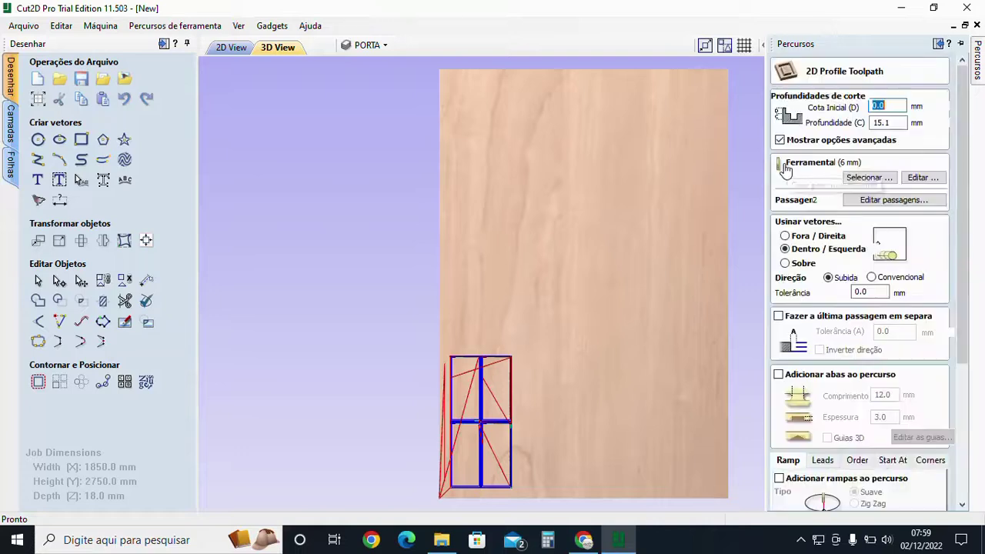
left_click(808, 236)
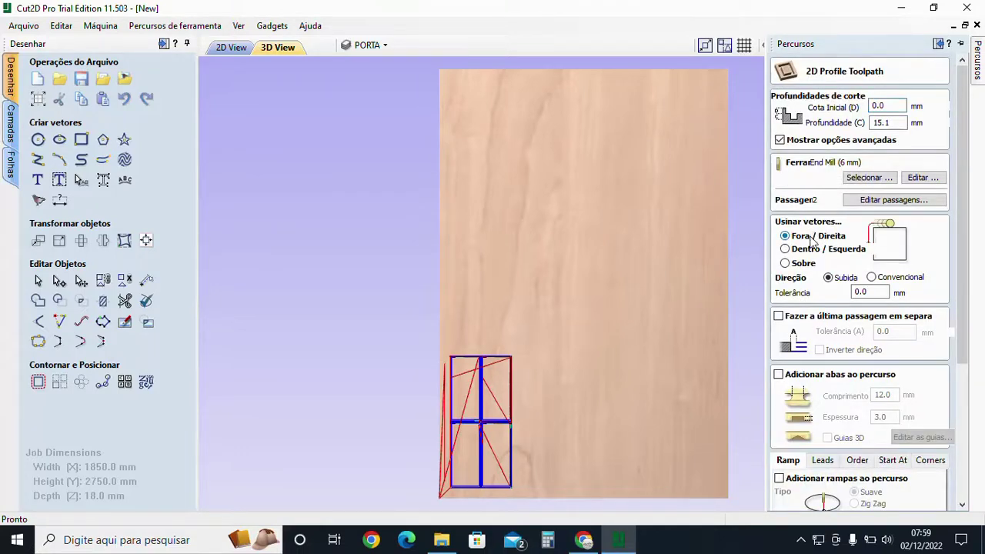
left_click(885, 200)
left_click(334, 283)
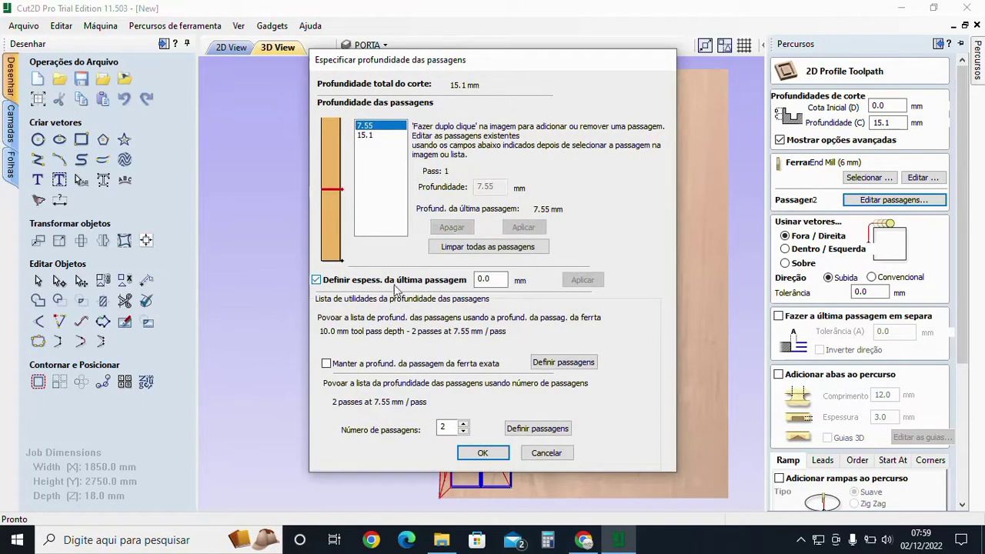
double_click(497, 281)
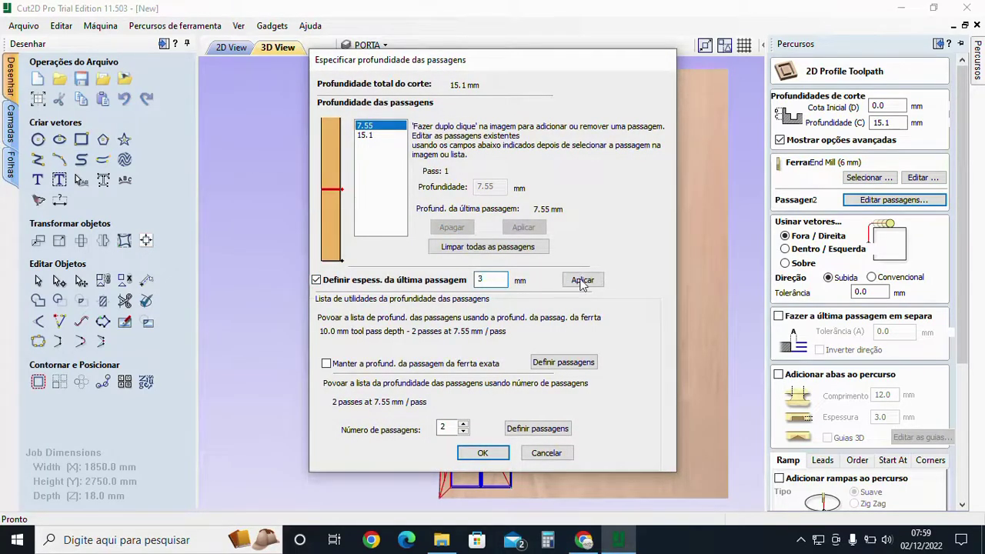
left_click(583, 280)
left_click(483, 453)
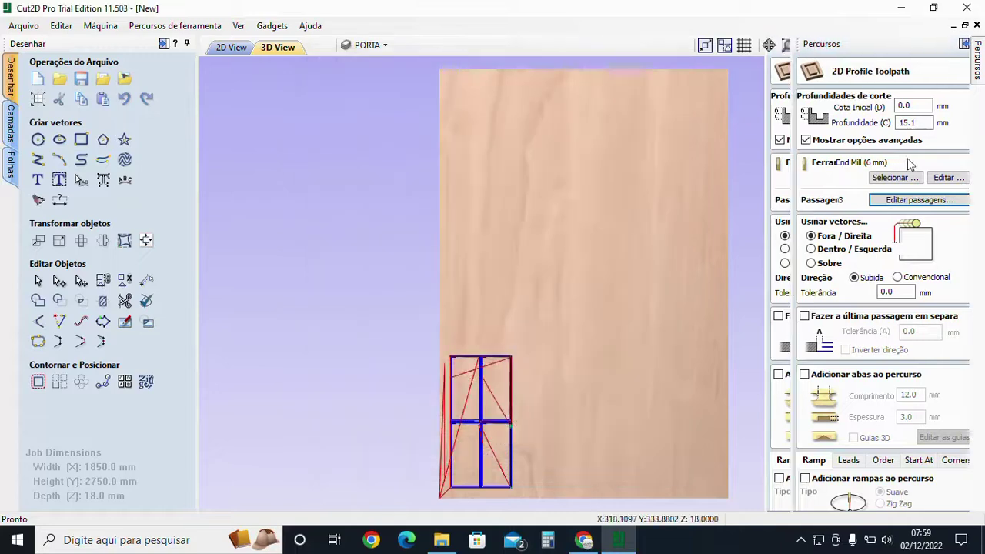
Keep the toolpath panel open and set the profile's number of passes to 2.
left_click(960, 45)
left_click(900, 201)
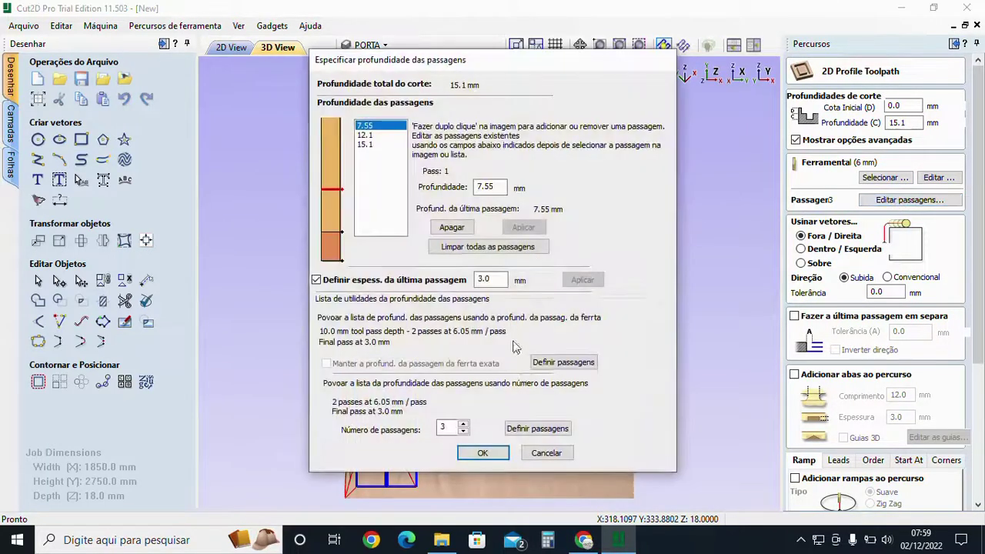
left_click(556, 429)
left_click(462, 431)
left_click(537, 429)
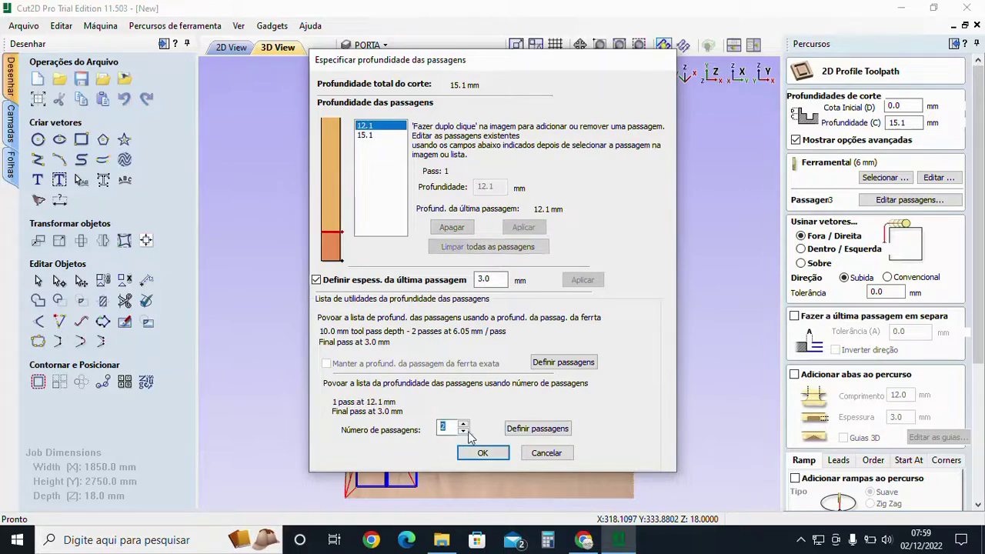
left_click(483, 453)
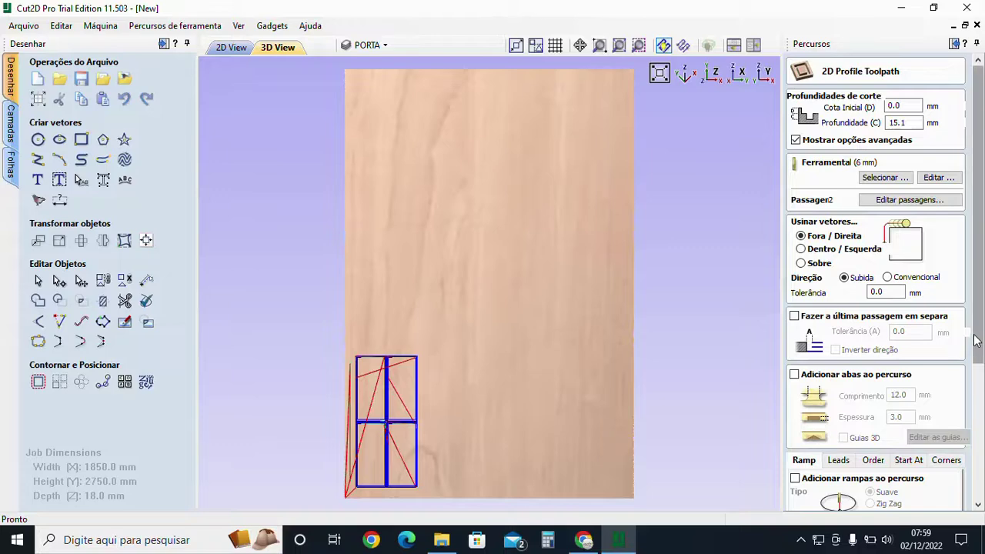
Add smooth ramps to the profile toolpath, specified by a distance of 150 mm.
scroll(815, 433, "down", 1)
left_click(796, 427)
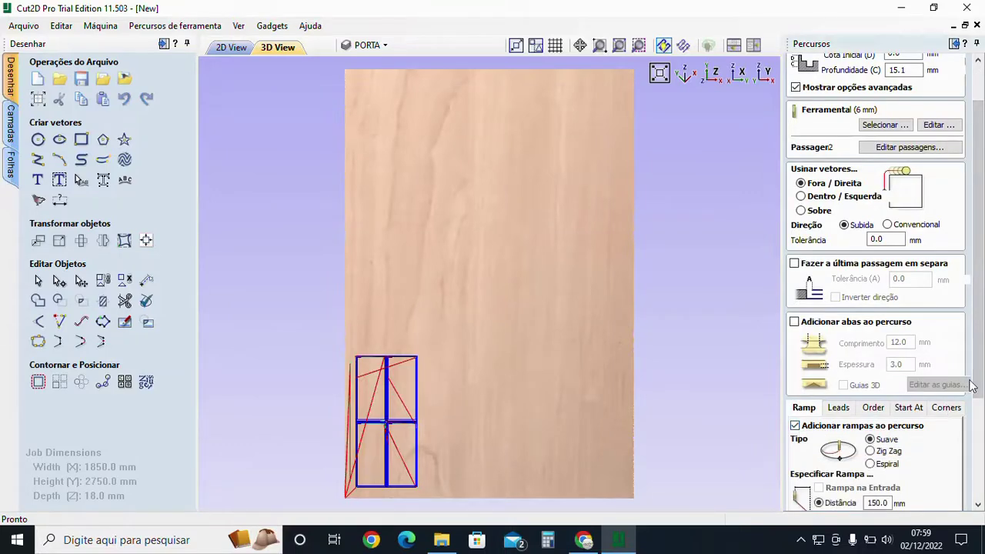
scroll(981, 376, "down", 3)
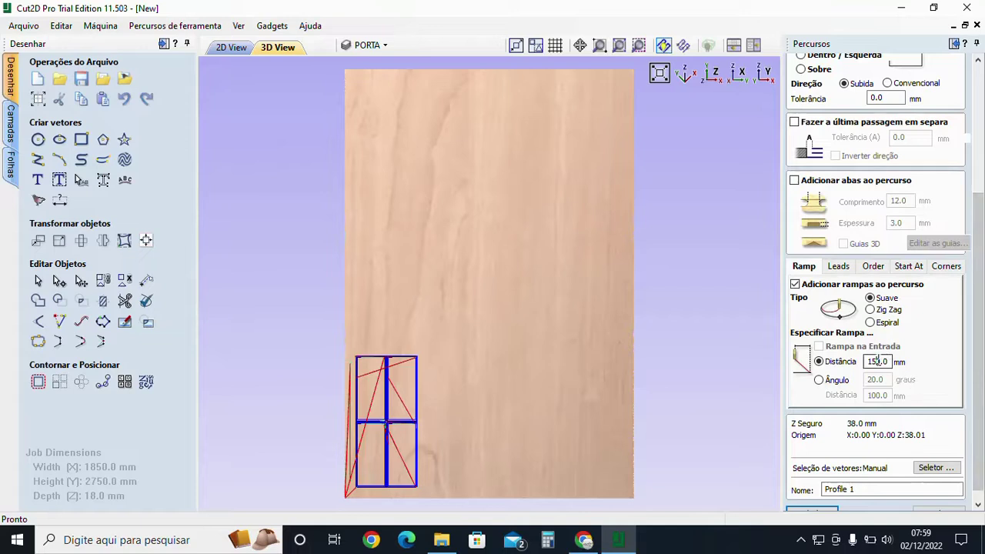
double_click(877, 361)
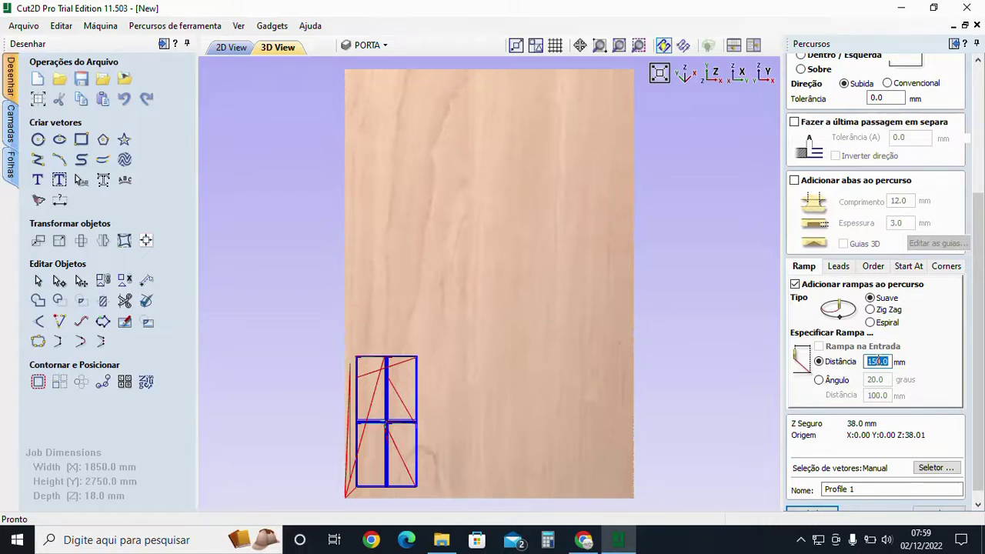
Name the profile toolpath PORTA and associate it with the vectors on the PORTA layer.
left_click_drag(871, 491, 779, 492)
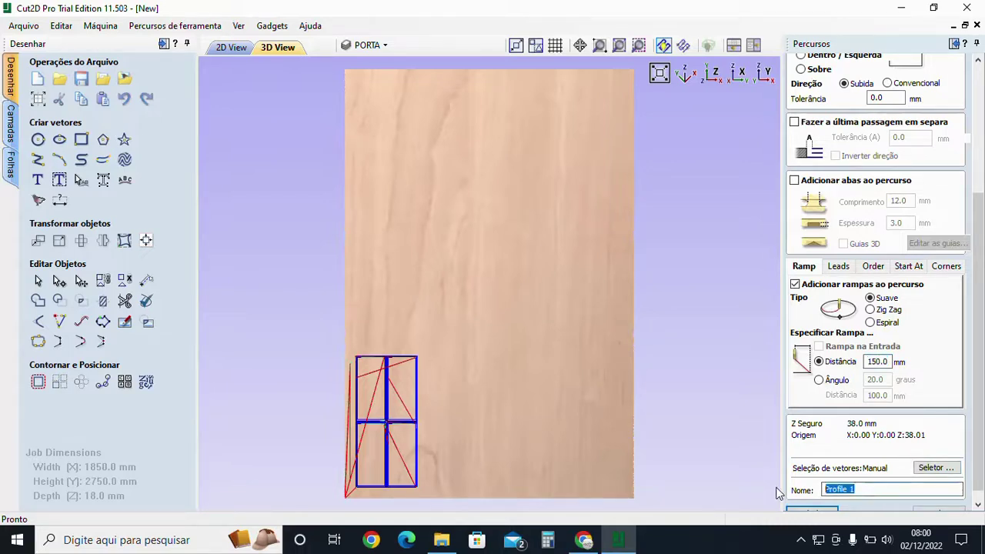
type("PORTA")
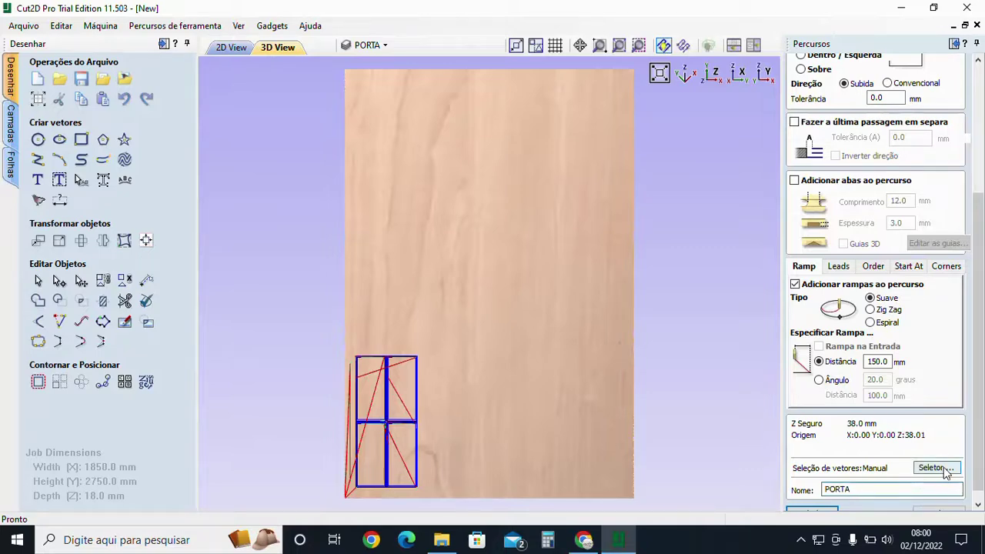
left_click(936, 468)
left_click(362, 366)
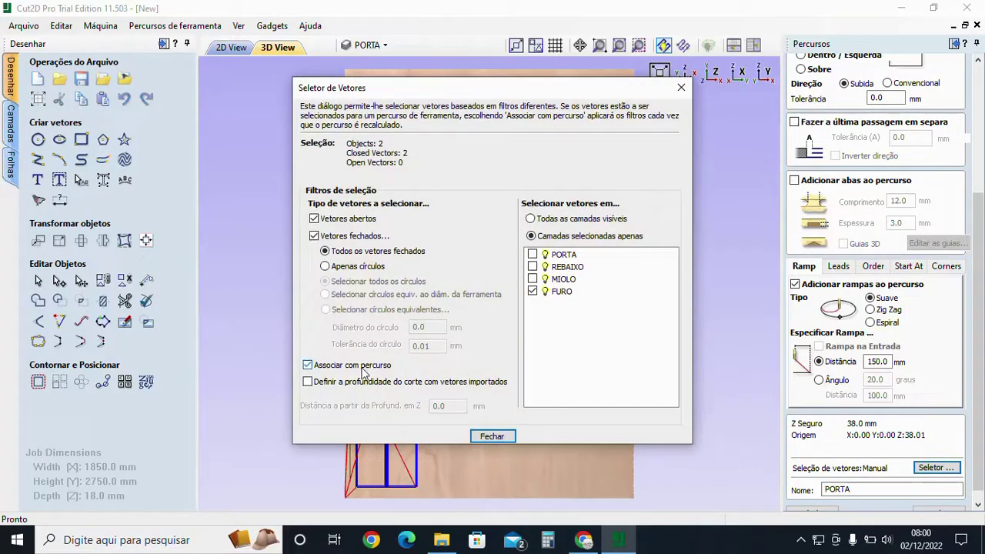
left_click(533, 255)
left_click(490, 436)
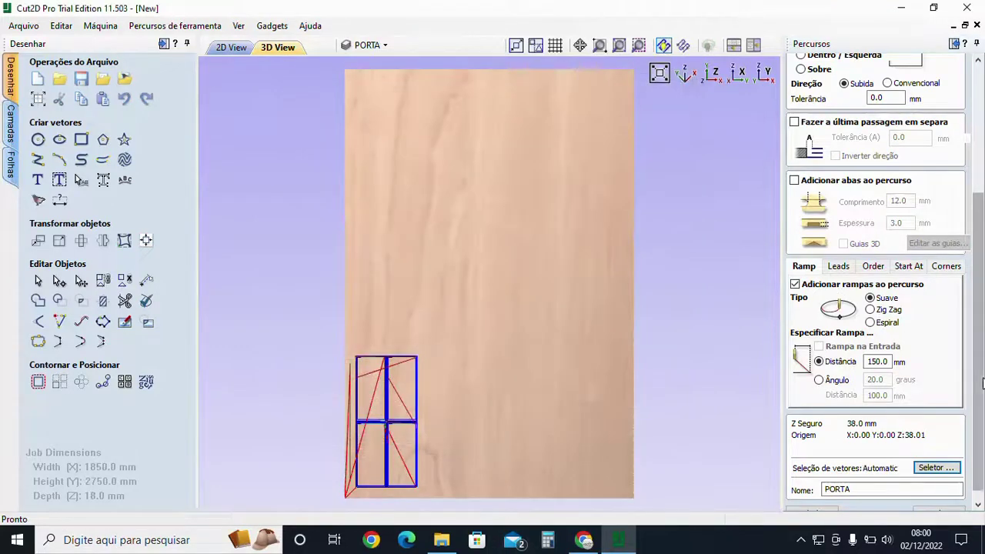
Calculate the PORTA toolpath, close the preview and switch to the 2D view.
left_click_drag(978, 385, 974, 406)
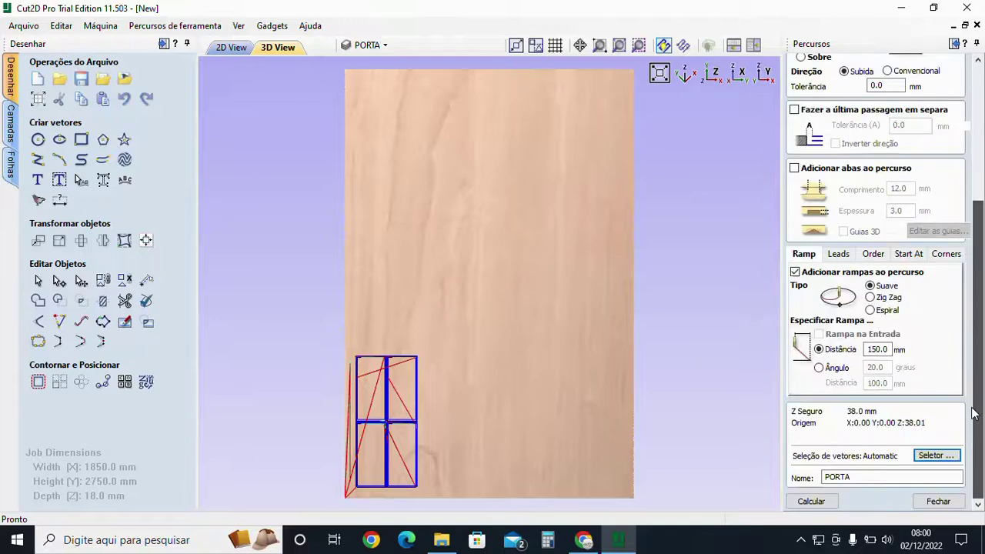
left_click(815, 500)
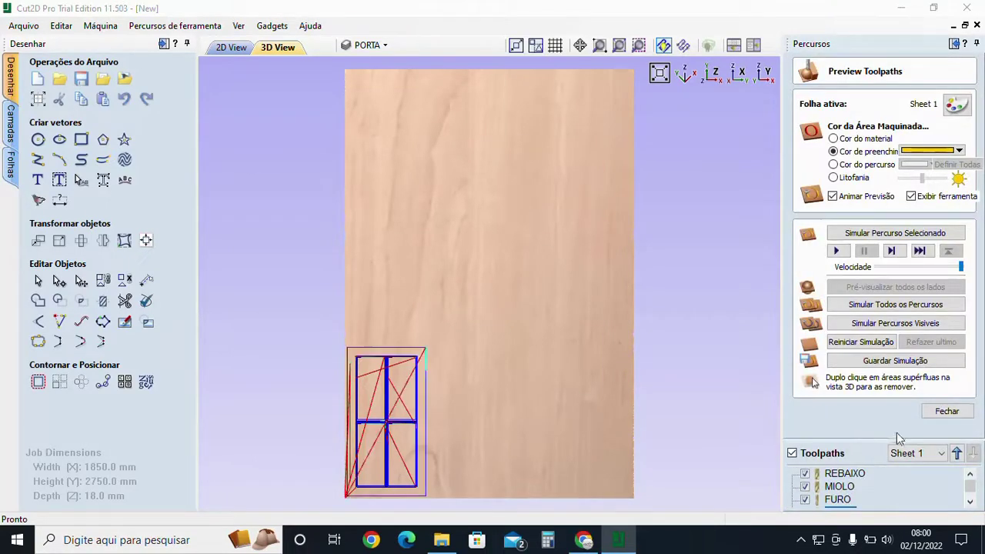
left_click(945, 410)
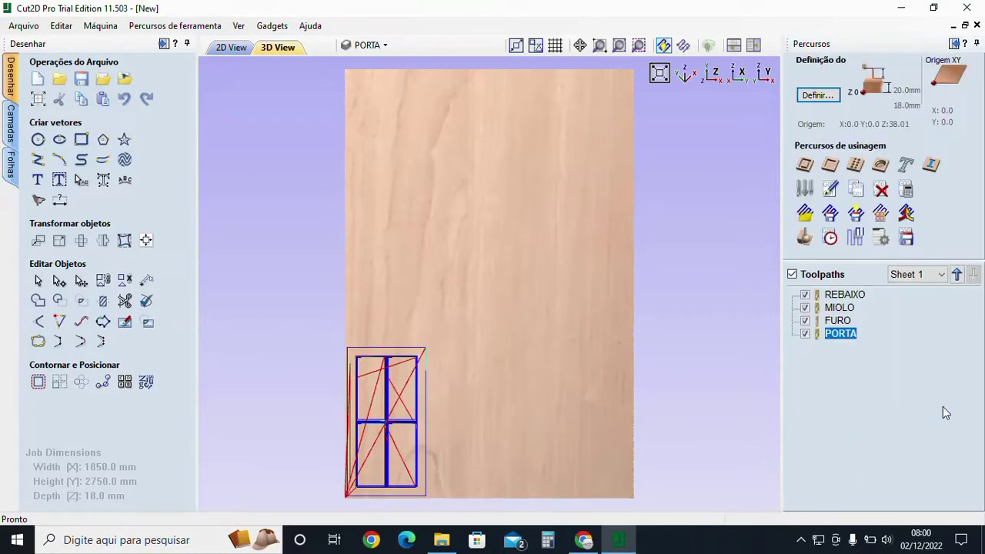
left_click(230, 48)
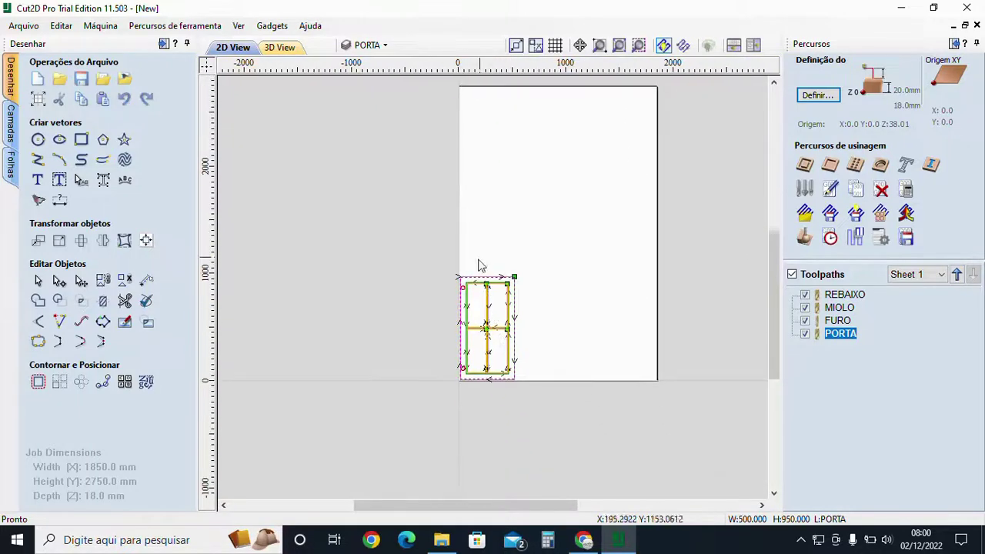
Examine the calculated toolpaths around the door's outer corner, the pane recesses and the upper hinge hole in the 2D view.
scroll(478, 266, "up", 15)
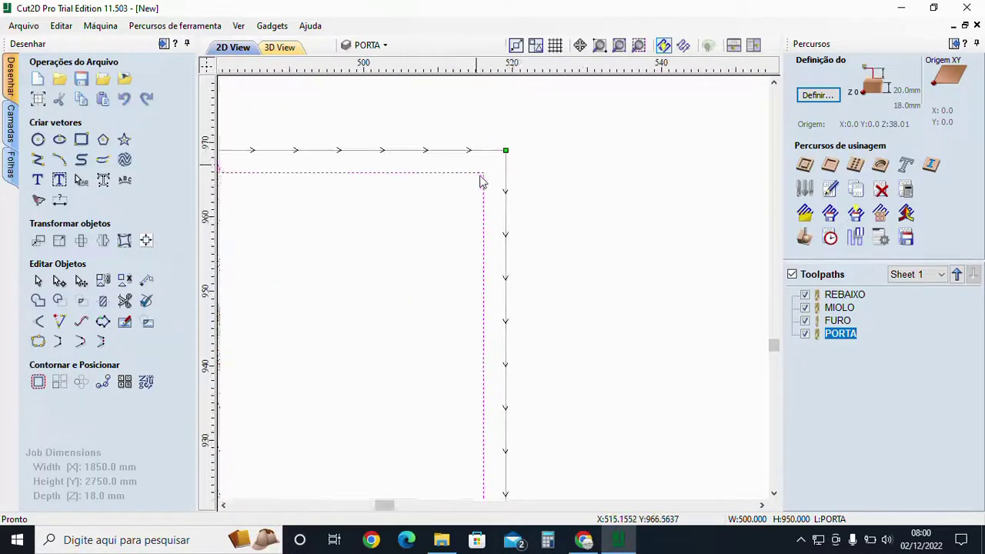
middle_click_drag(477, 169, 480, 176)
scroll(480, 182, "down", 5)
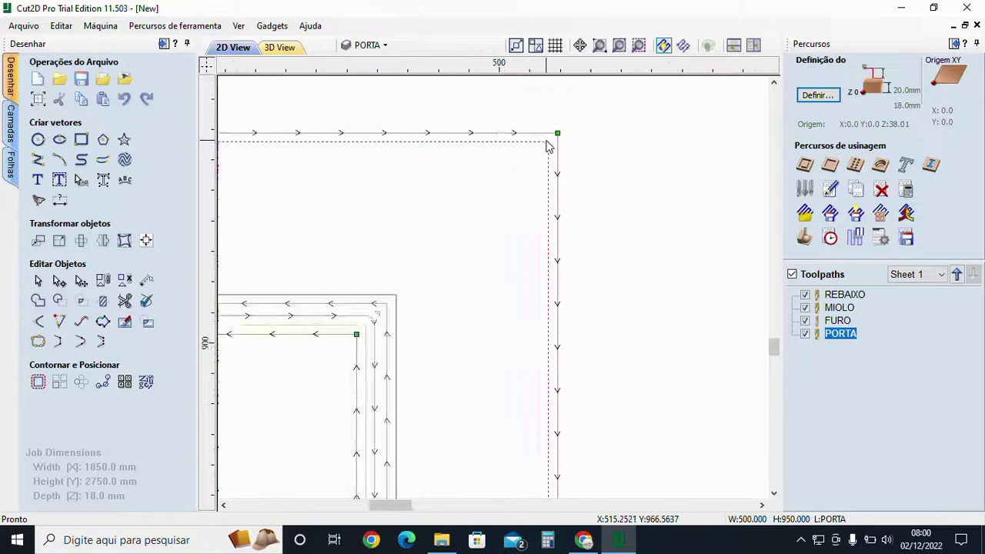
left_click(805, 307)
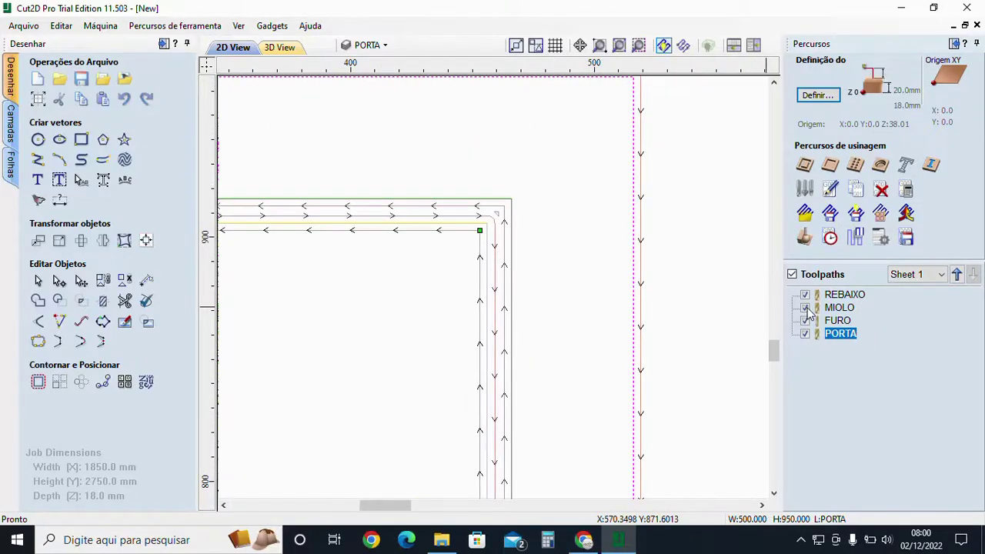
left_click(804, 308)
scroll(439, 378, "down", 6)
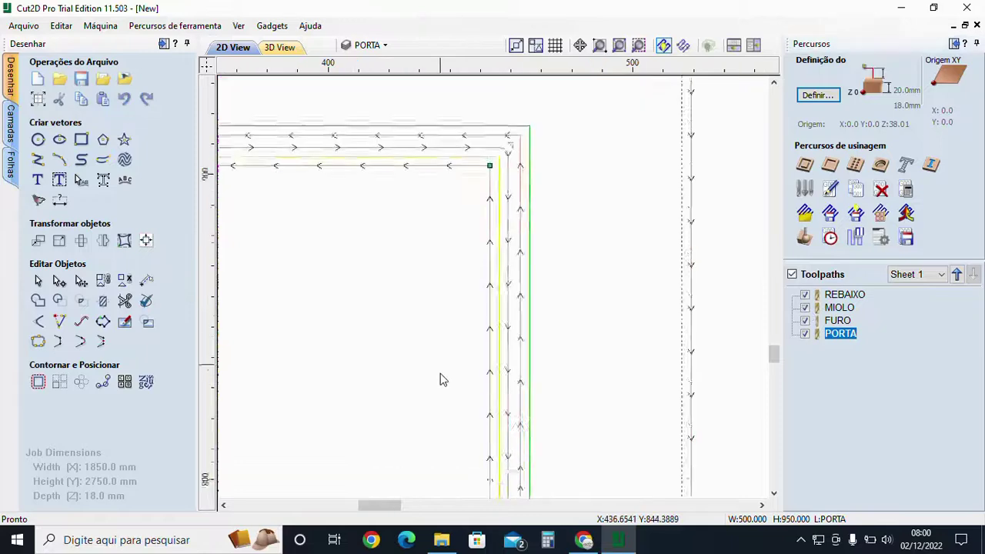
scroll(457, 269, "down", 2)
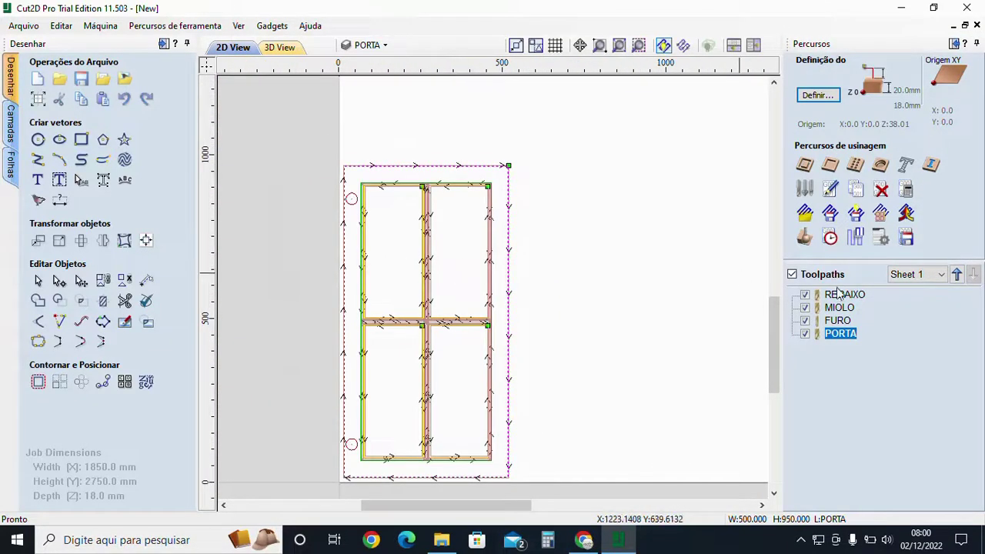
scroll(345, 210, "up", 1)
scroll(350, 201, "up", 5)
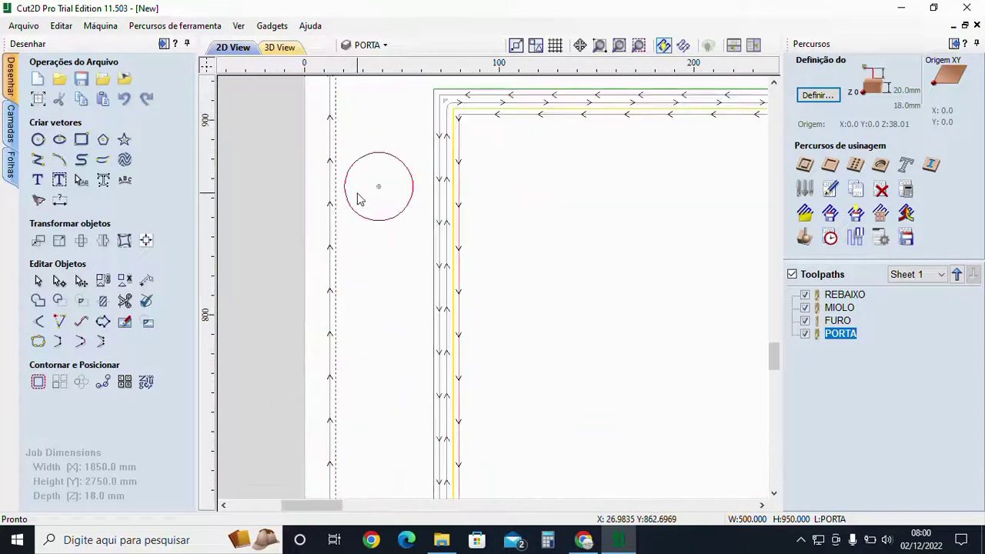
Check the FURO drilling toolpath's settings and its drill in the tool database, leaving both unchanged.
left_click(838, 321)
double_click(839, 321)
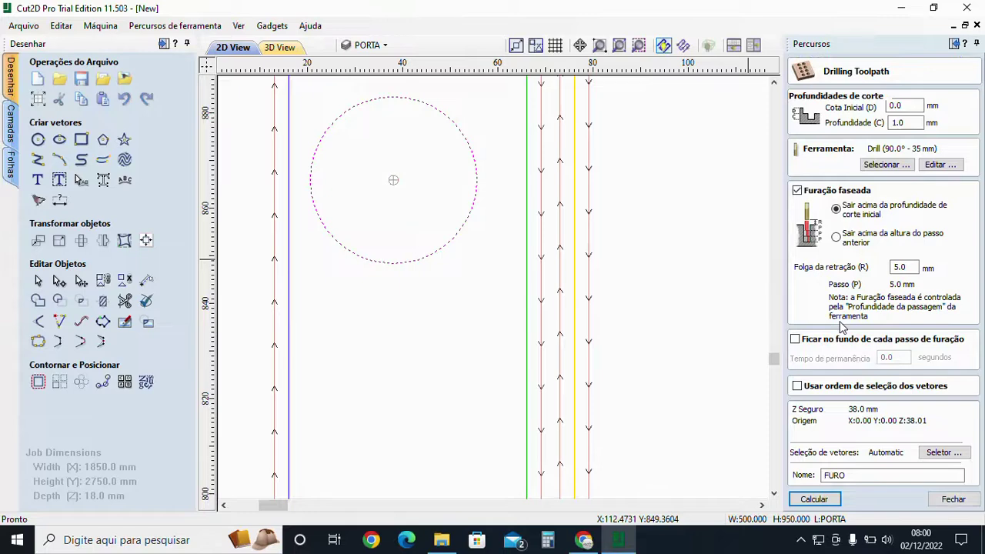
left_click(886, 166)
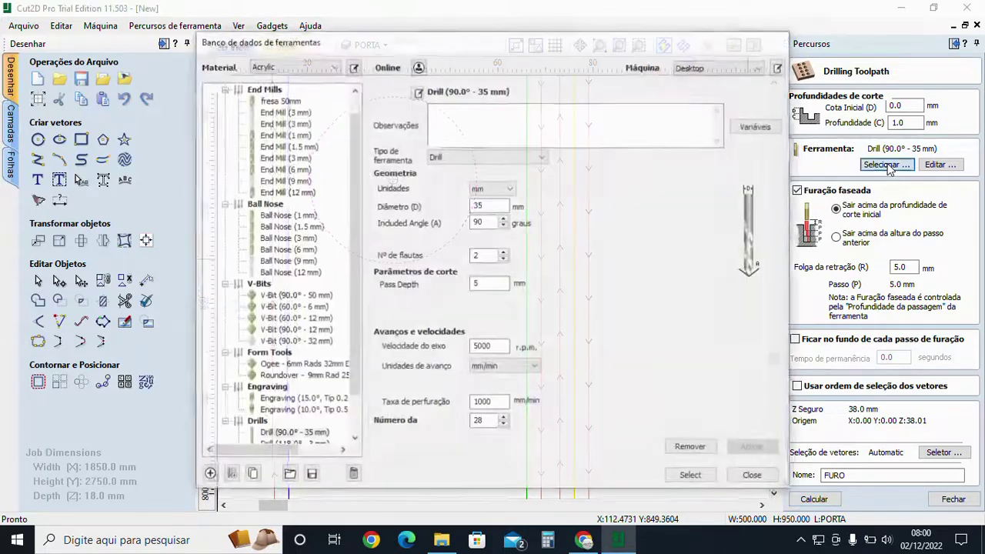
left_click(766, 478)
left_click(954, 497)
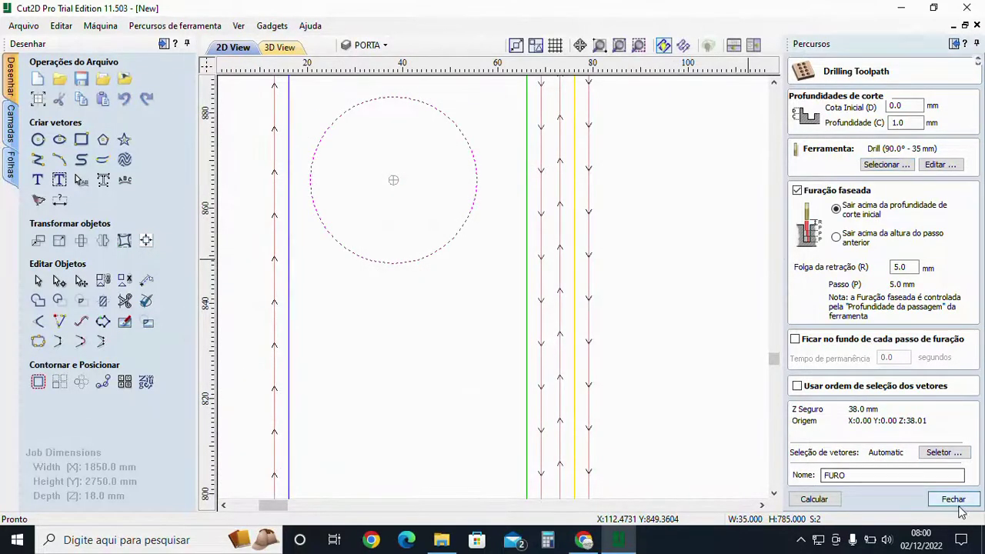
Simulate all toolpaths in the 3D preview, examine the upper hinge hole area of the door and close the preview.
left_click(826, 241)
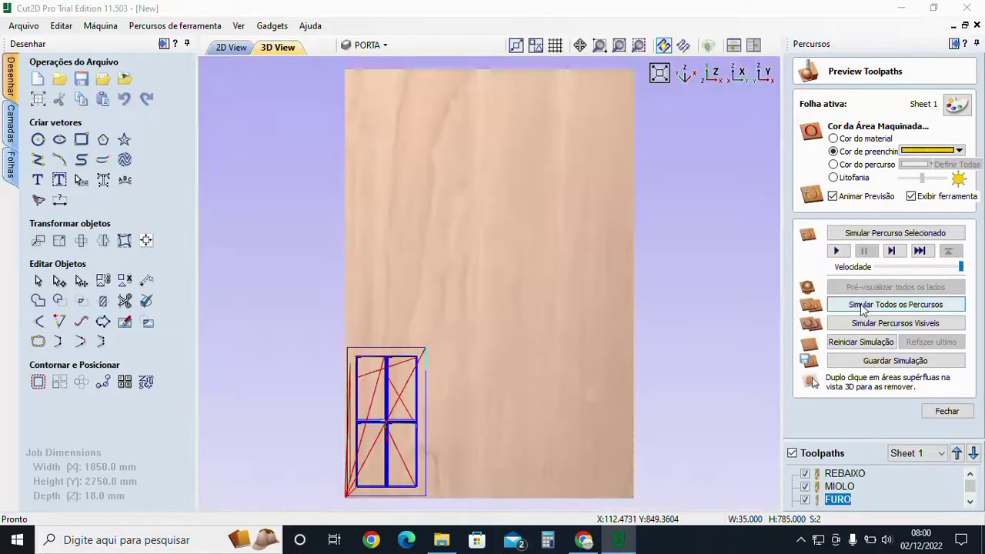
left_click(861, 306)
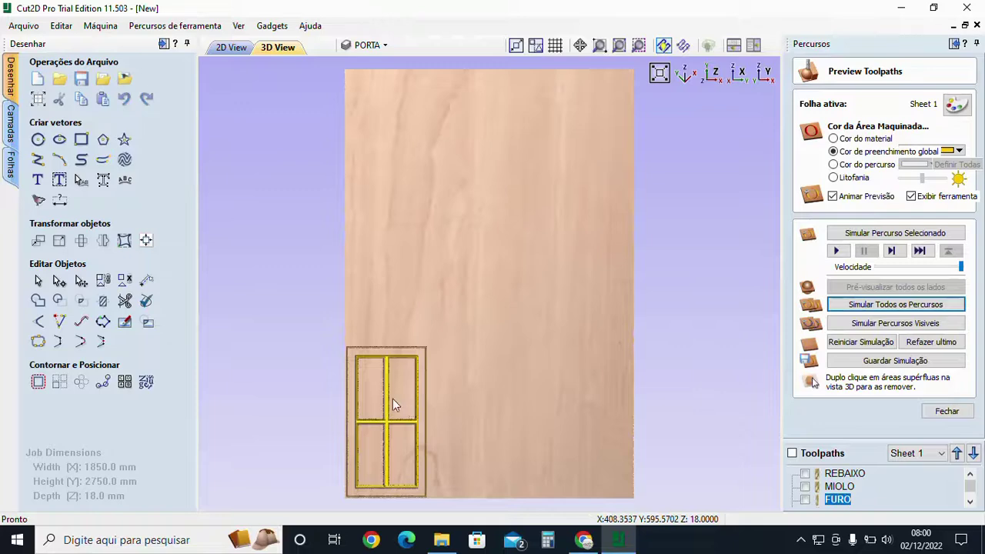
scroll(393, 398, "up", 5)
scroll(477, 304, "up", 2)
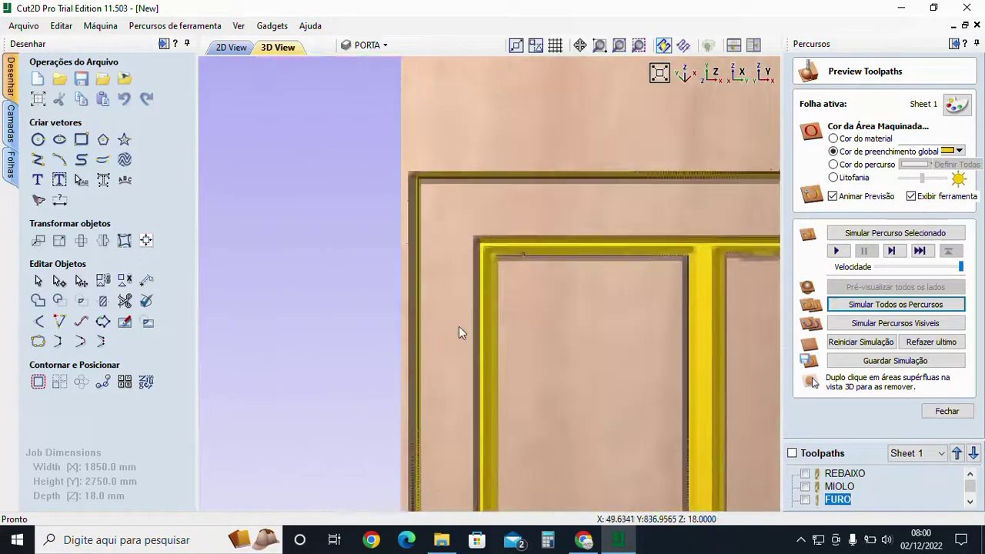
left_click(946, 411)
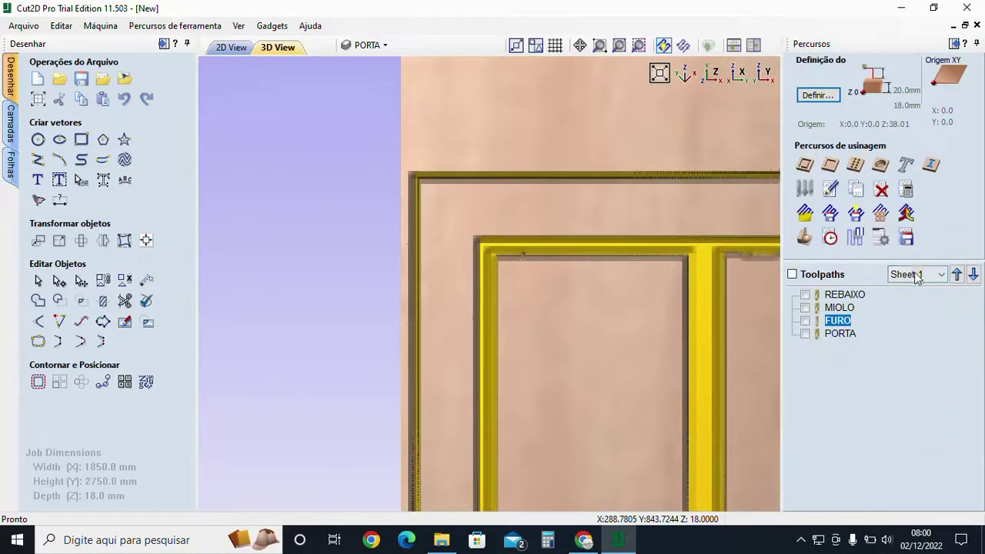
Set the FURO drilling toolpath's cut depth to 12 mm, recalculate it and close the preview.
double_click(843, 321)
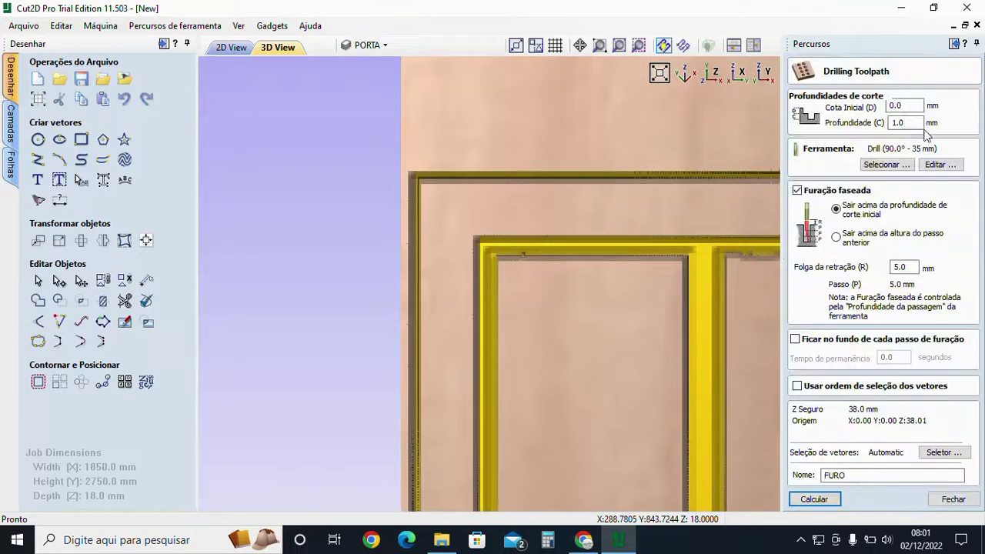
double_click(912, 124)
left_click(830, 500)
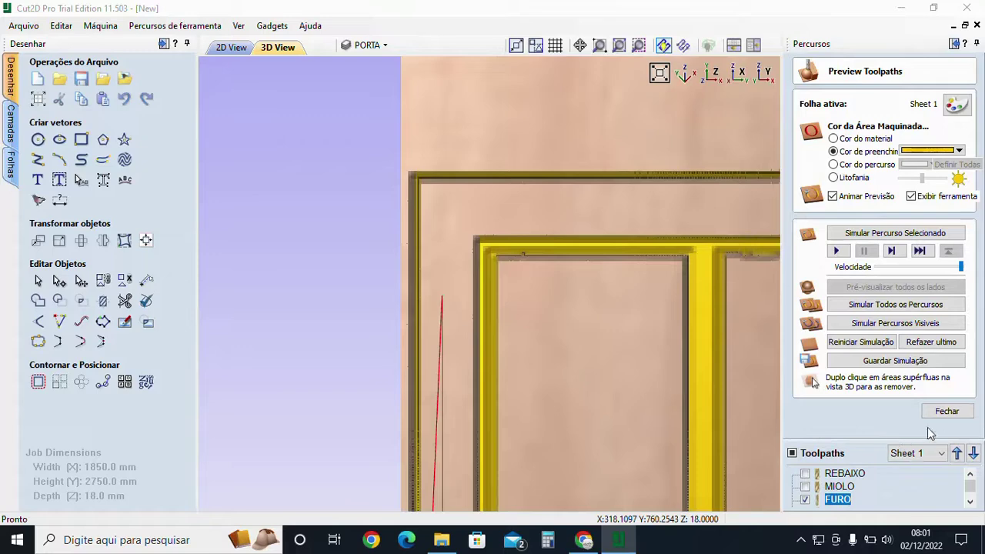
left_click(945, 411)
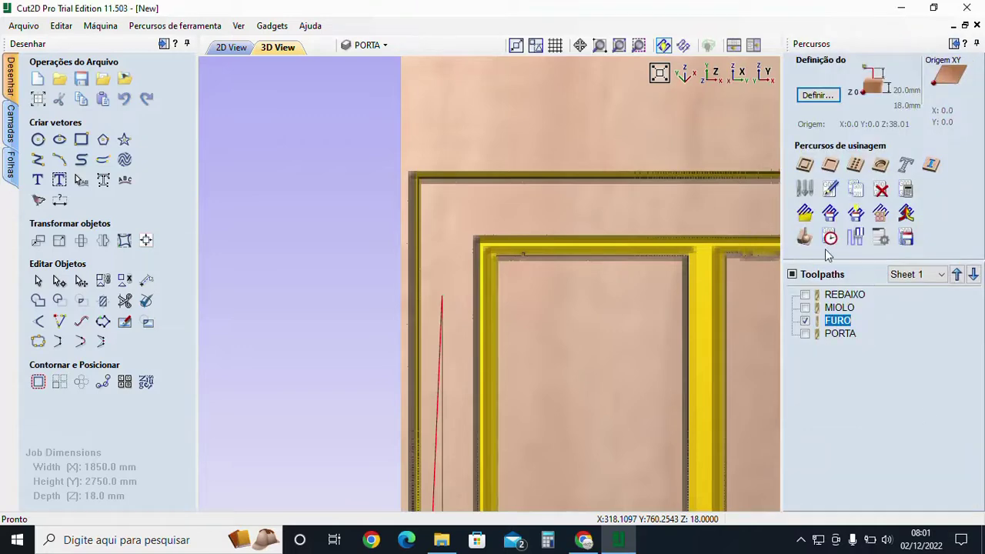
Reset the simulation, simulate all toolpaths again and examine both hinge holes before closing the preview.
left_click(804, 239)
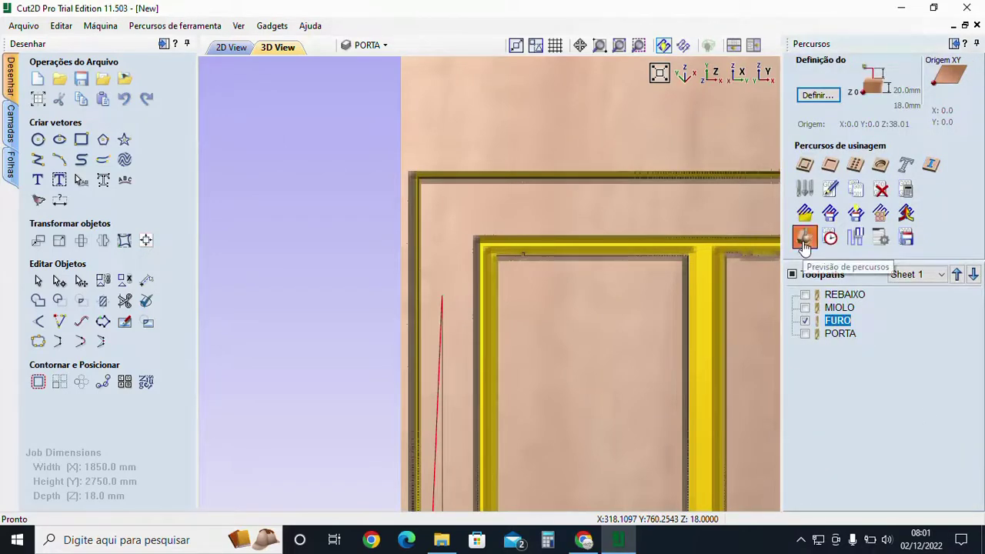
left_click(851, 344)
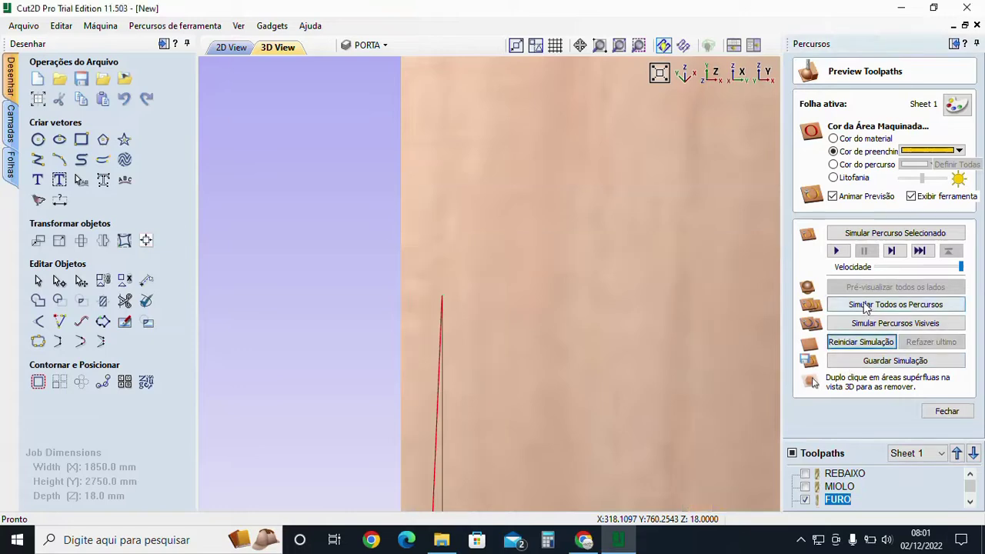
left_click(863, 304)
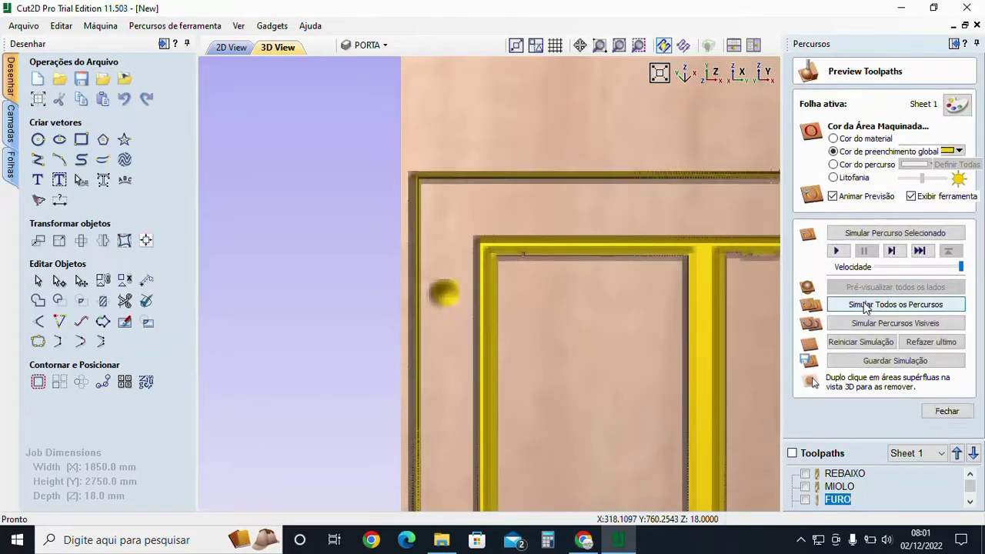
scroll(474, 304, "down", 5)
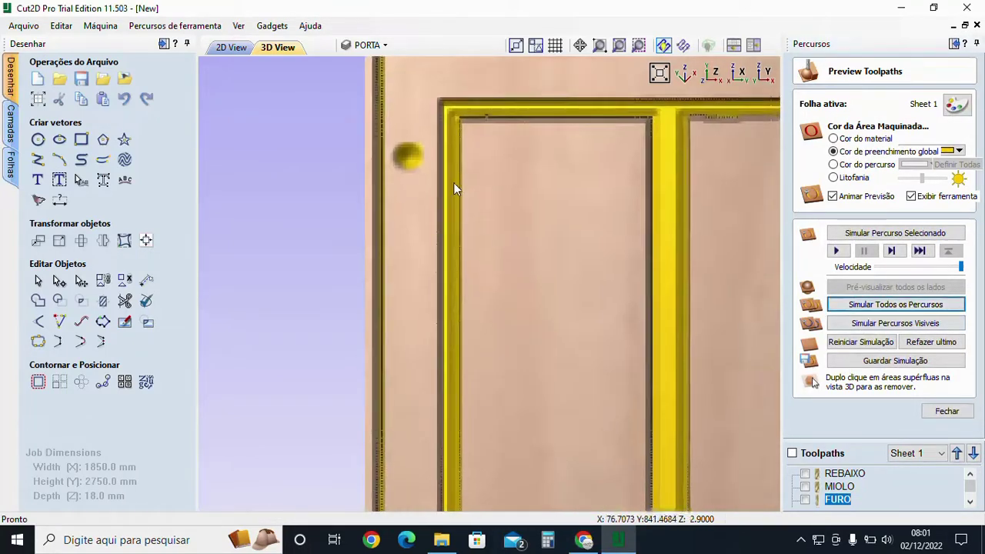
scroll(488, 300, "up", 5)
middle_click_drag(491, 356, 490, 274)
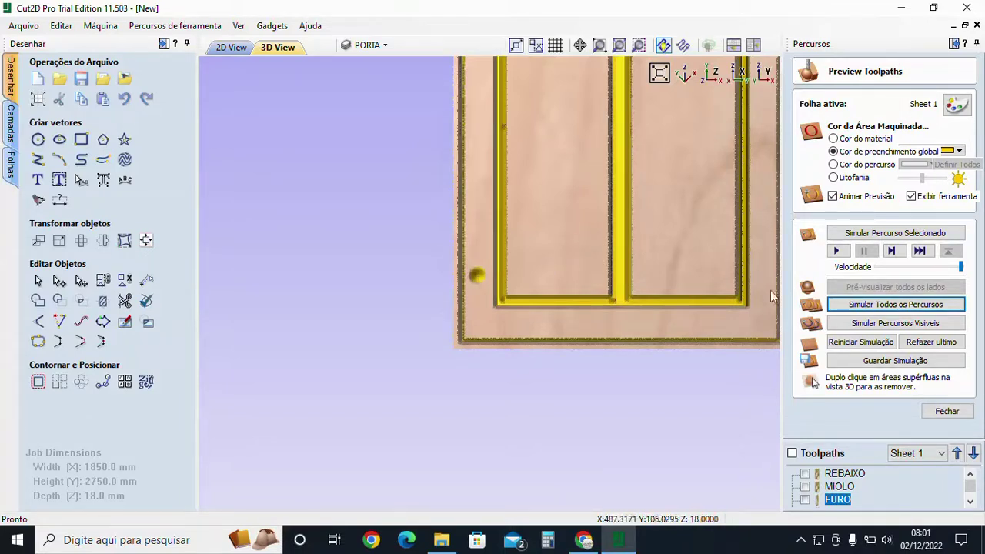
left_click(948, 411)
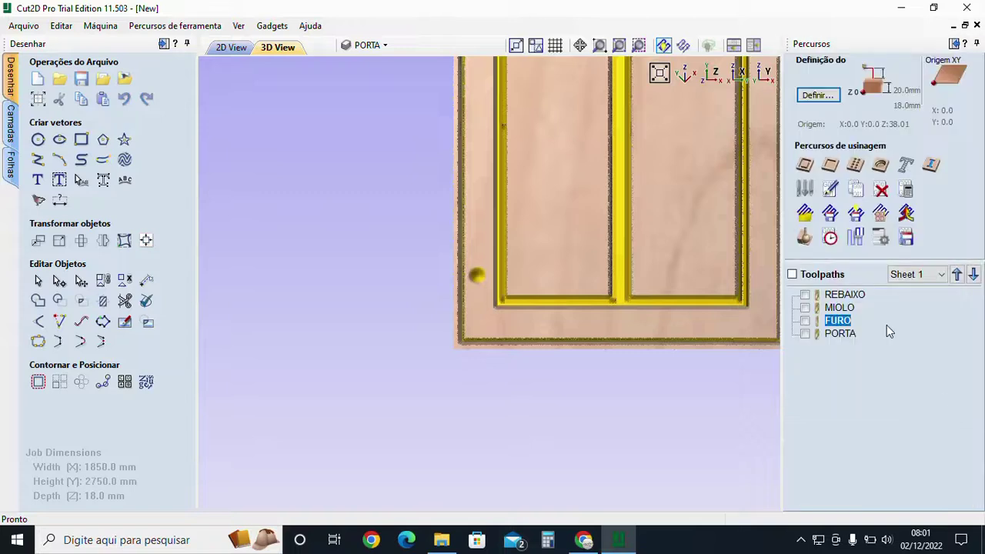
Set the 35 mm drill's included angle to 179 degrees, select it for the FURO toolpath and recalculate.
mouse_move(842, 330)
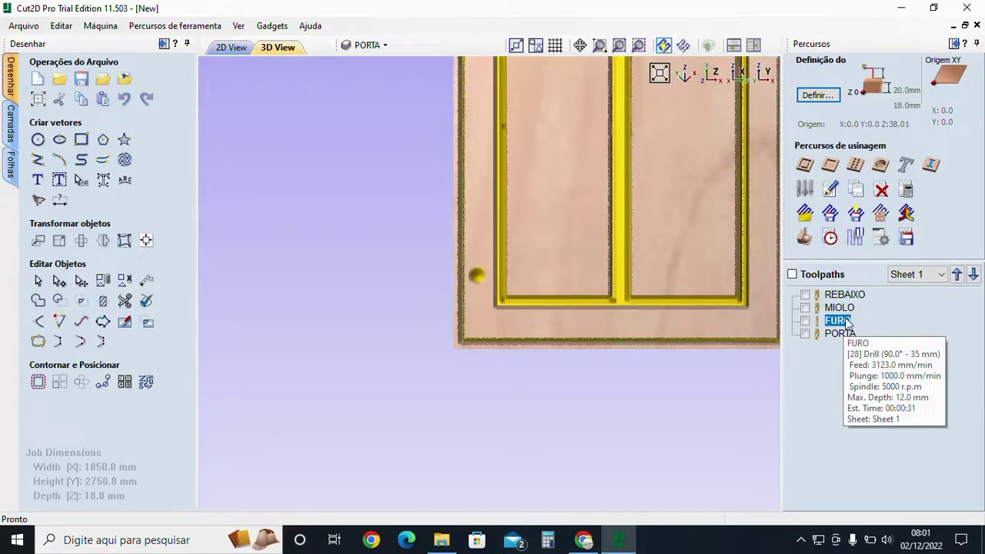
double_click(847, 323)
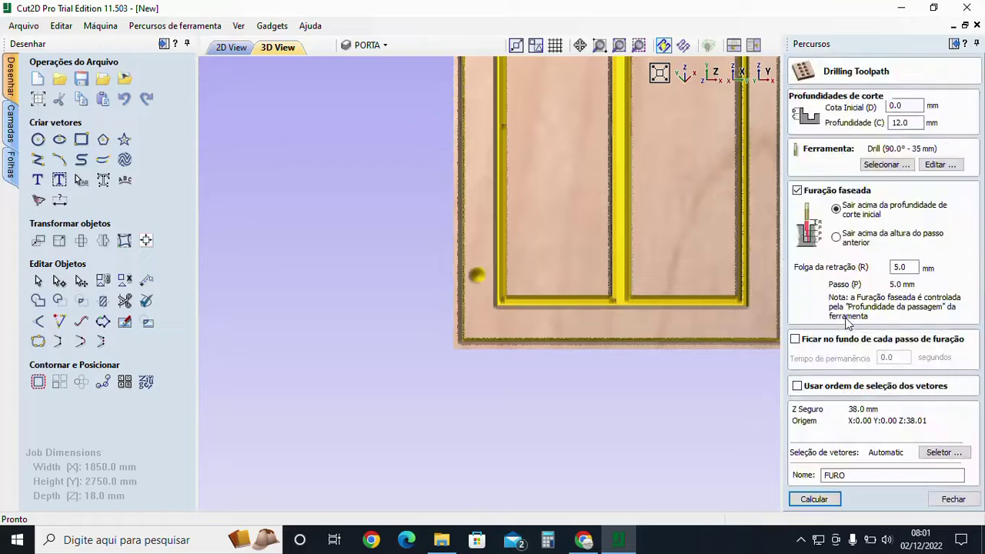
left_click(886, 165)
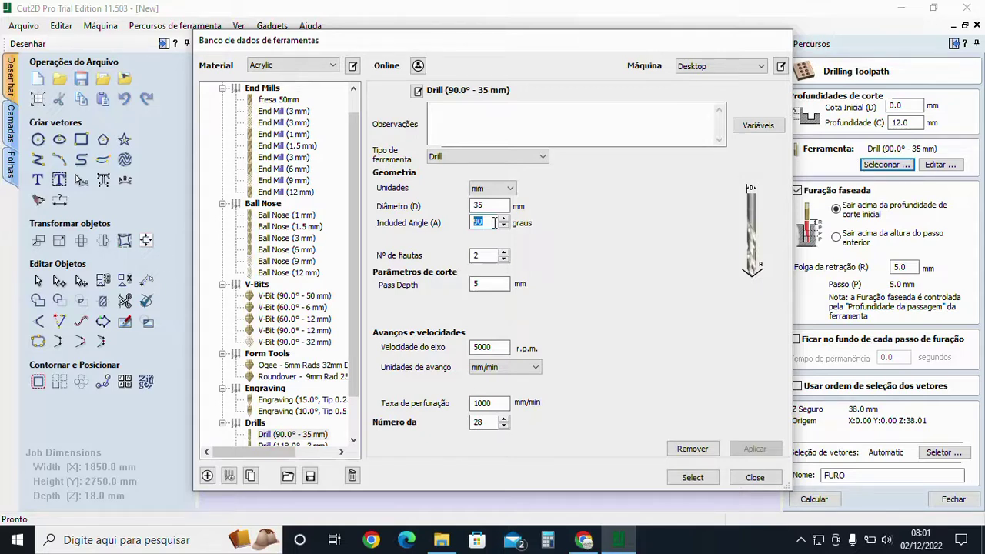
type("179")
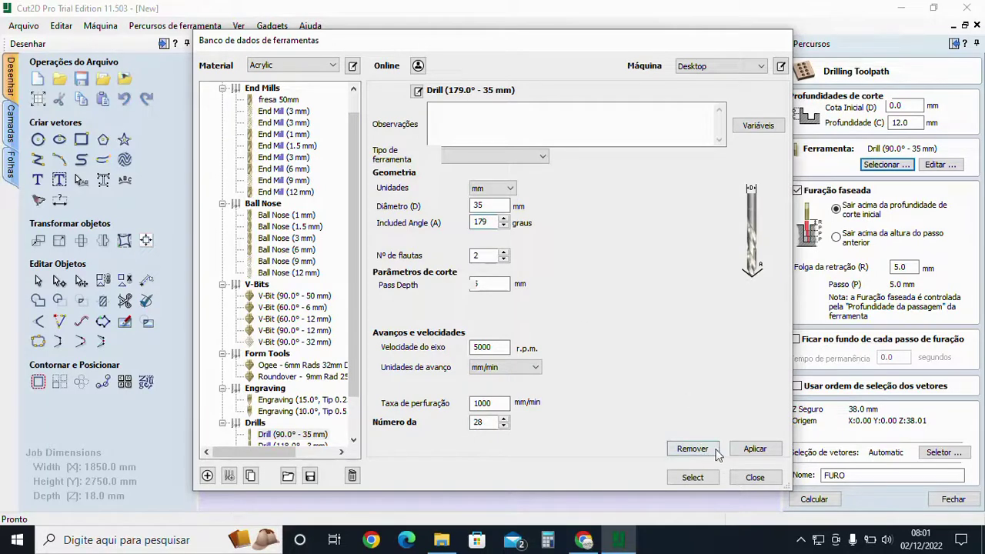
left_click(755, 448)
left_click(693, 477)
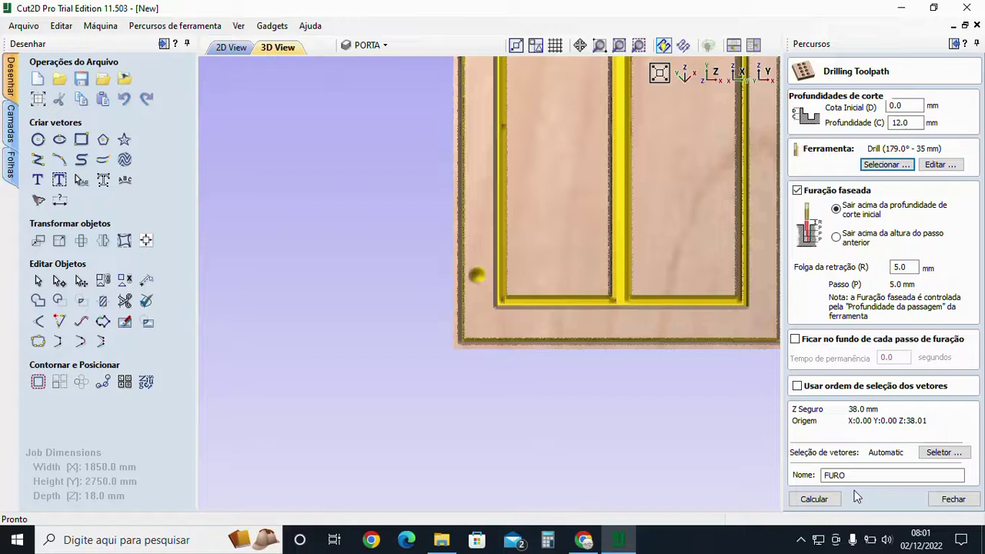
left_click(814, 500)
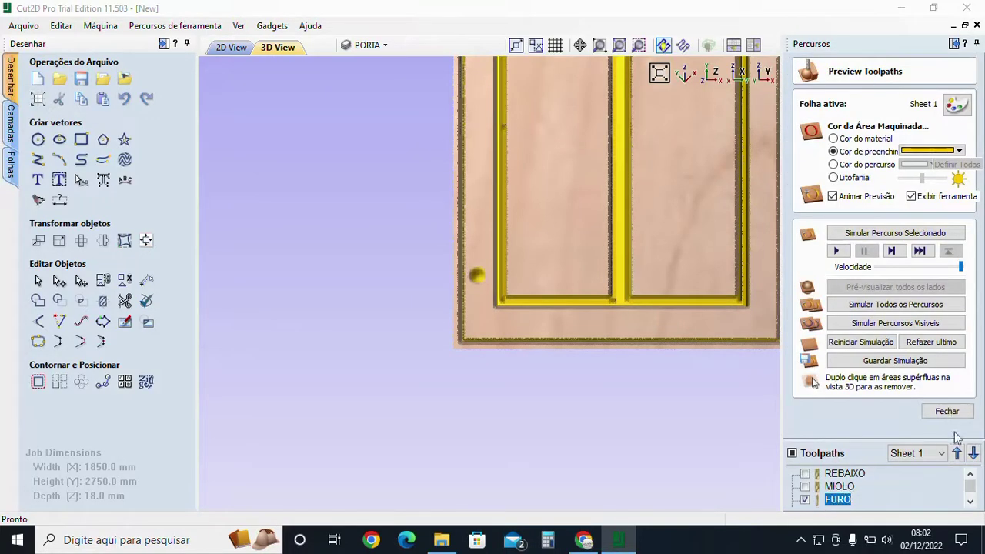
Restart the simulation with the updated drill for all toolpaths, examine the whole door and close the preview.
left_click(857, 344)
left_click(861, 306)
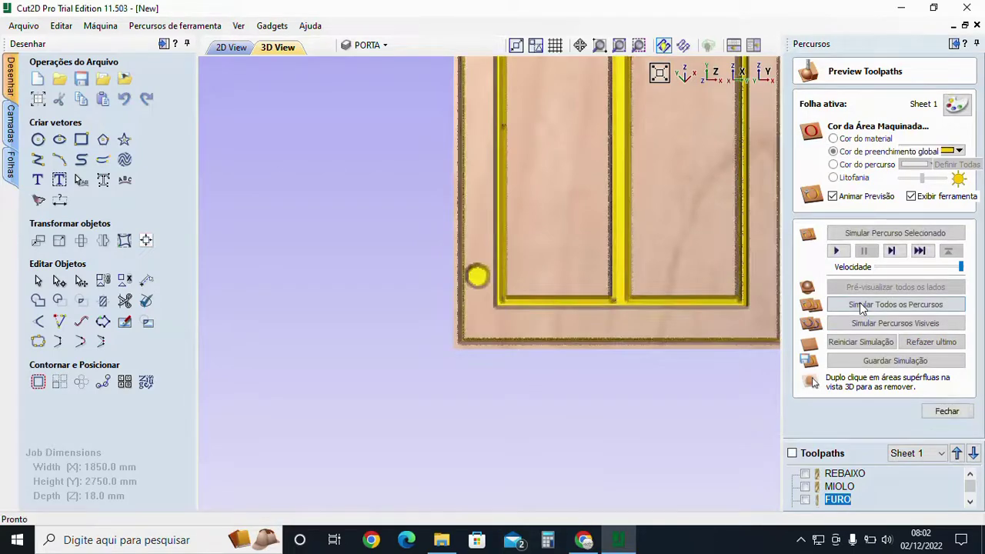
middle_click_drag(590, 222, 505, 331)
scroll(505, 331, "down", 6)
middle_click_drag(543, 257, 504, 294)
scroll(514, 205, "up", 5)
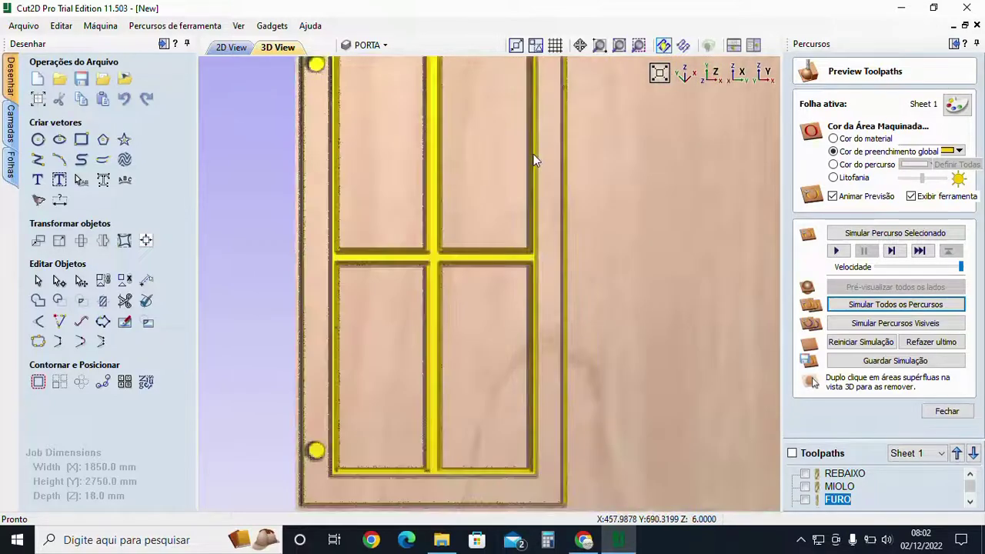
scroll(538, 163, "up", 2)
left_click(939, 414)
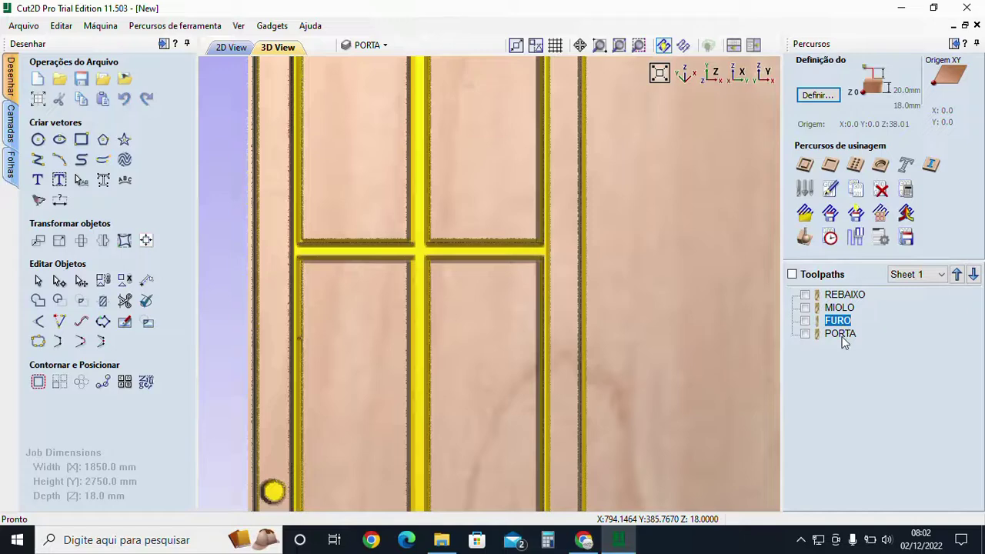
Set the MIOLO profile toolpath's cut depth to 18.1 mm, recalculate it allowing the cut through the material, and close the preview.
double_click(841, 308)
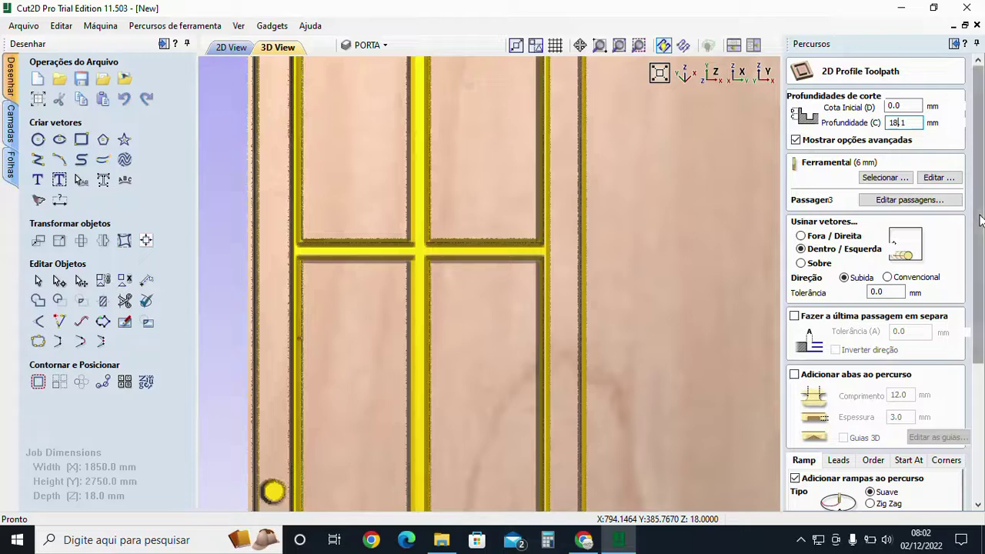
left_click_drag(978, 214, 979, 349)
left_click(811, 501)
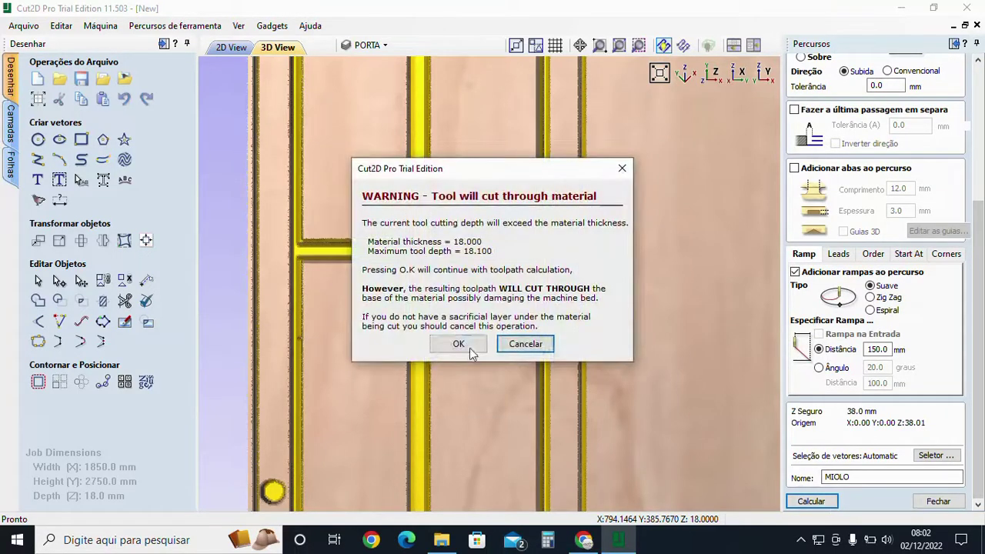
left_click(460, 343)
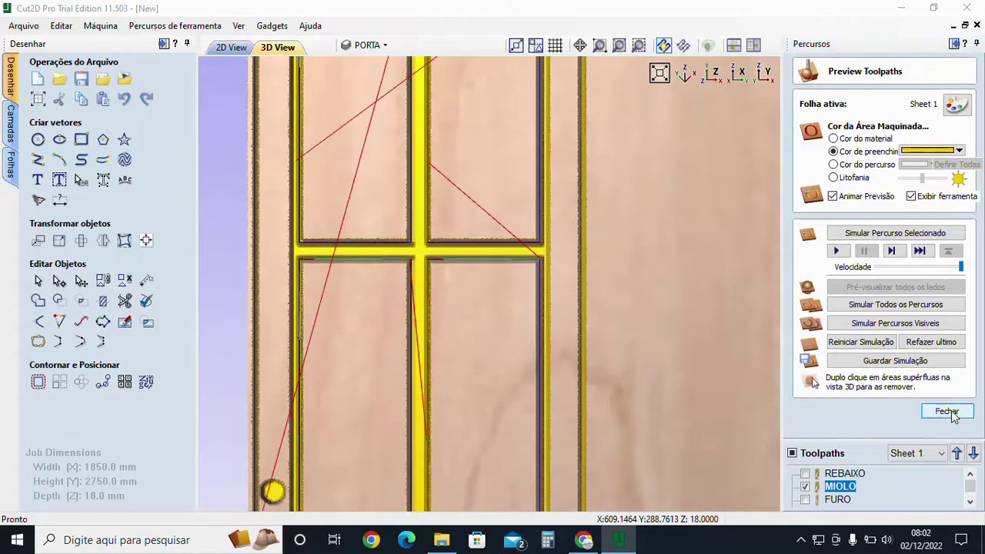
left_click(948, 412)
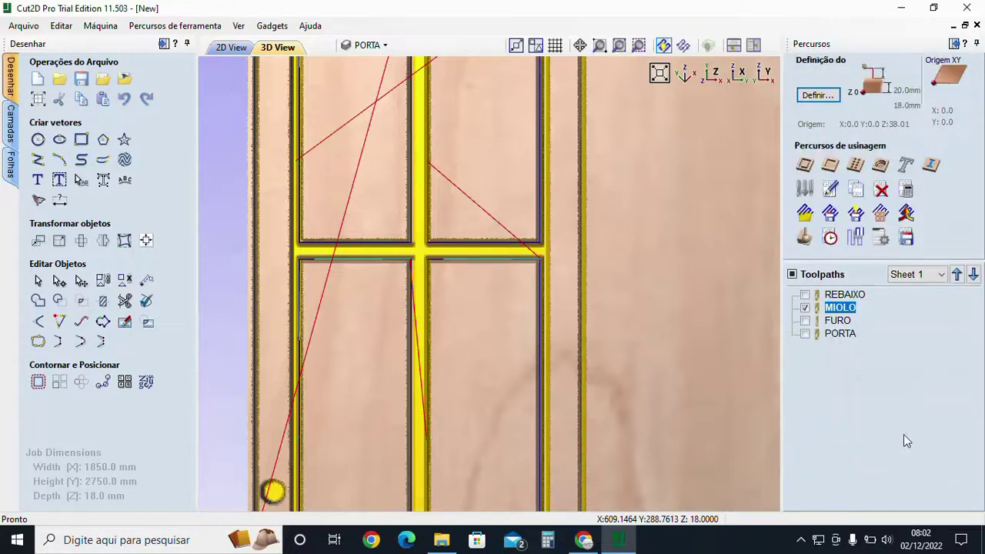
Set the PORTA profile toolpath's cut depth to 18.1 mm and recalculate it, allowing the cut through the material.
left_click(836, 334)
double_click(840, 337)
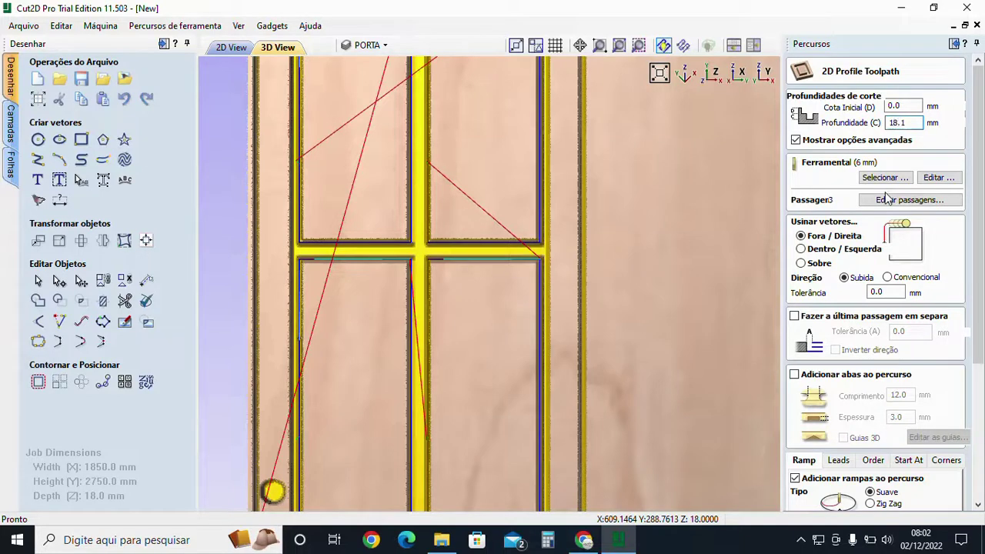
scroll(981, 370, "down", 5)
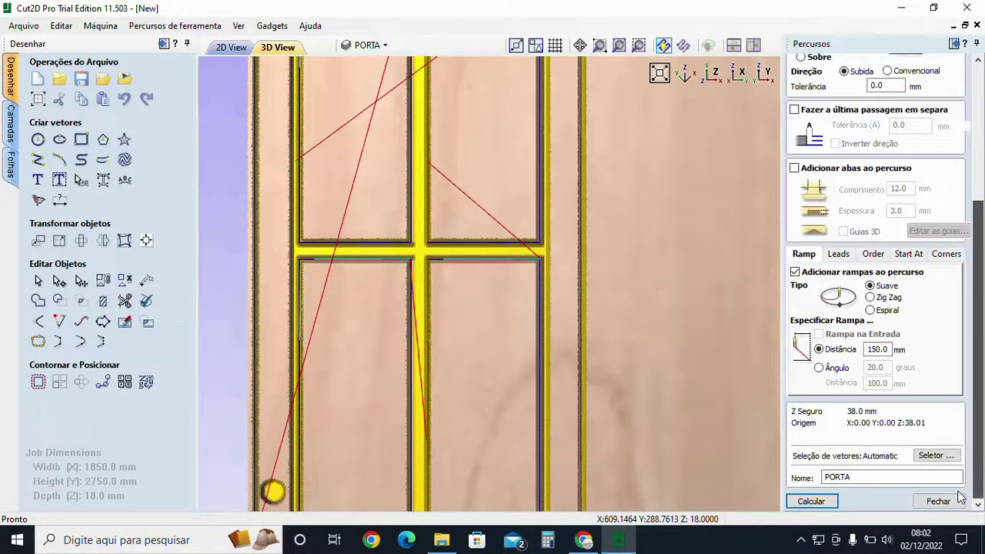
left_click(811, 501)
left_click(458, 344)
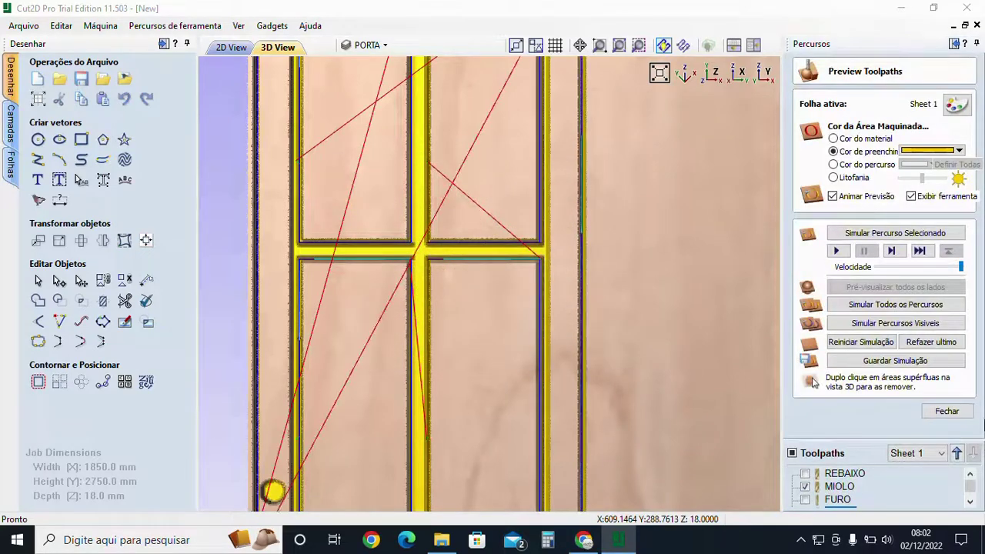
Reset the simulation, simulate all toolpaths again and examine the four pane openings and the door's outer edge.
left_click(860, 341)
left_click(863, 305)
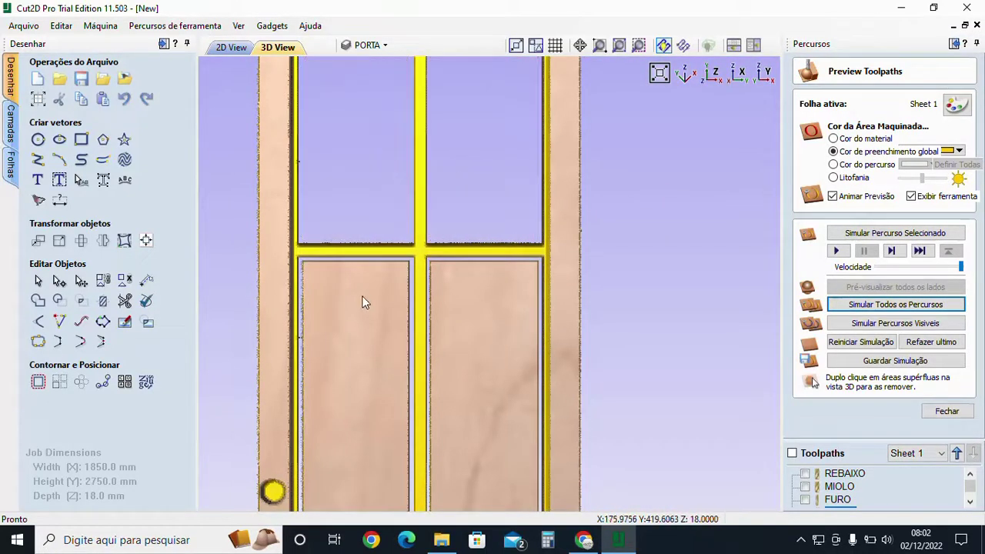
scroll(482, 319, "down", 5)
left_click_drag(482, 319, 473, 255)
scroll(430, 198, "up", 5)
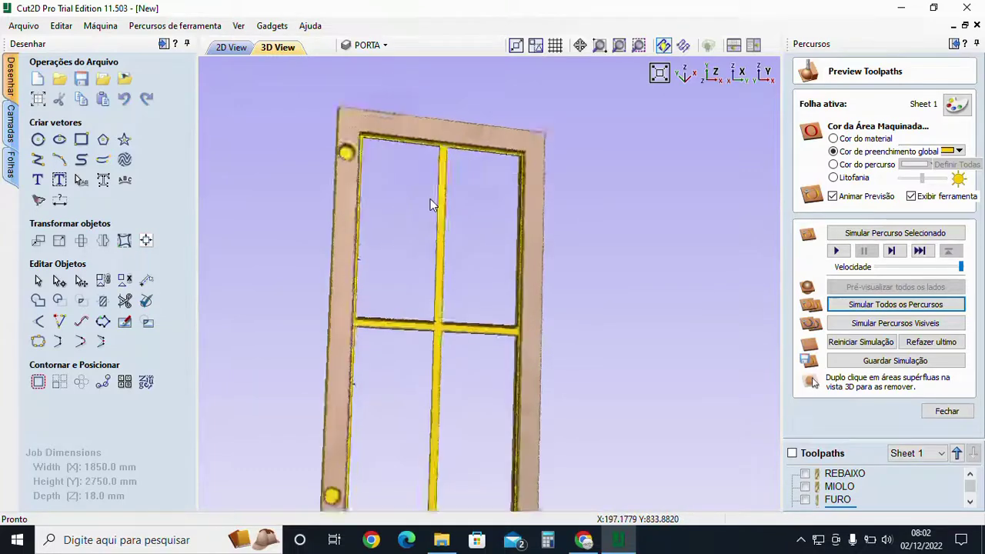
scroll(430, 198, "down", 3)
scroll(424, 261, "up", 3)
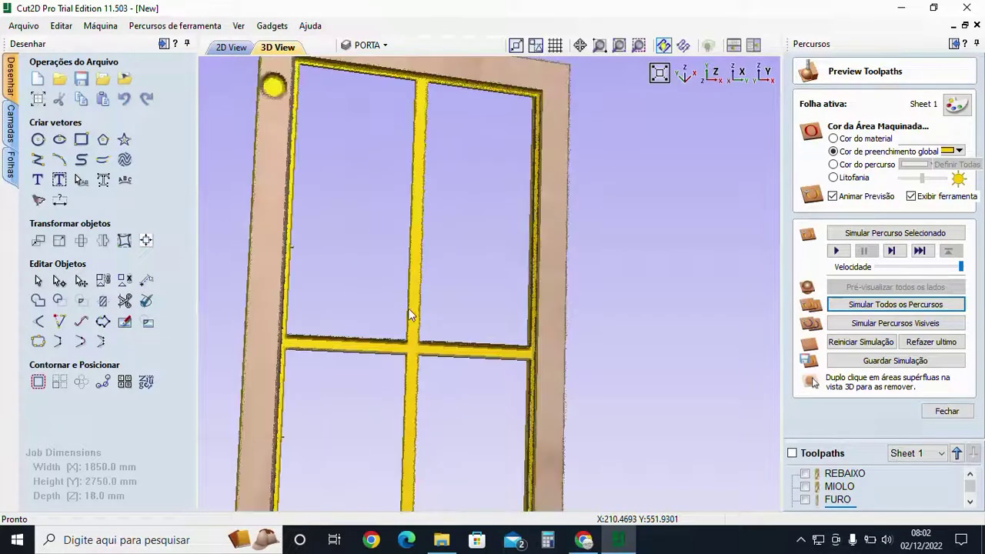
Examine the simulated door from several angles, including its underside and hinge holes, and close the preview.
left_click_drag(408, 312, 461, 286)
scroll(425, 296, "down", 5)
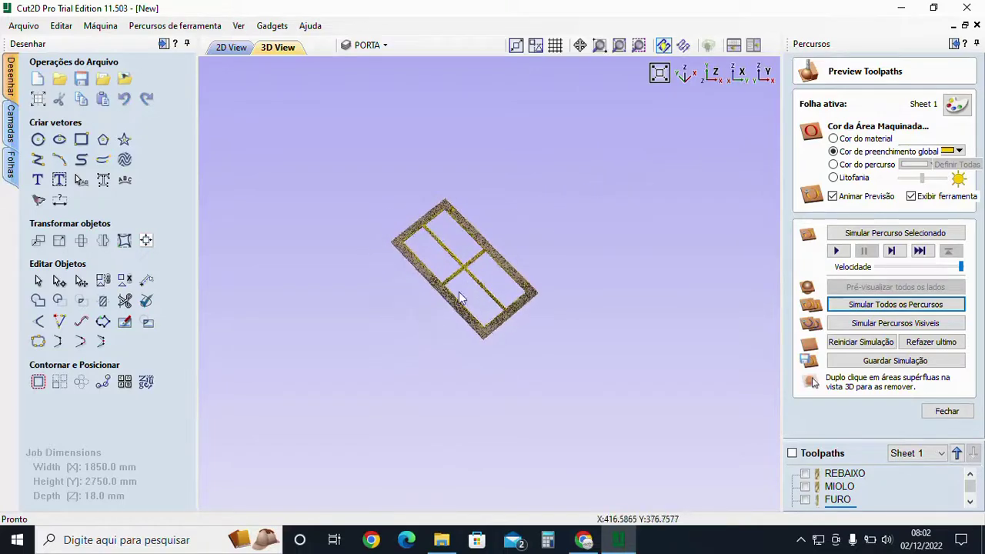
scroll(471, 287, "up", 4)
scroll(471, 284, "up", 3)
scroll(470, 284, "down", 2)
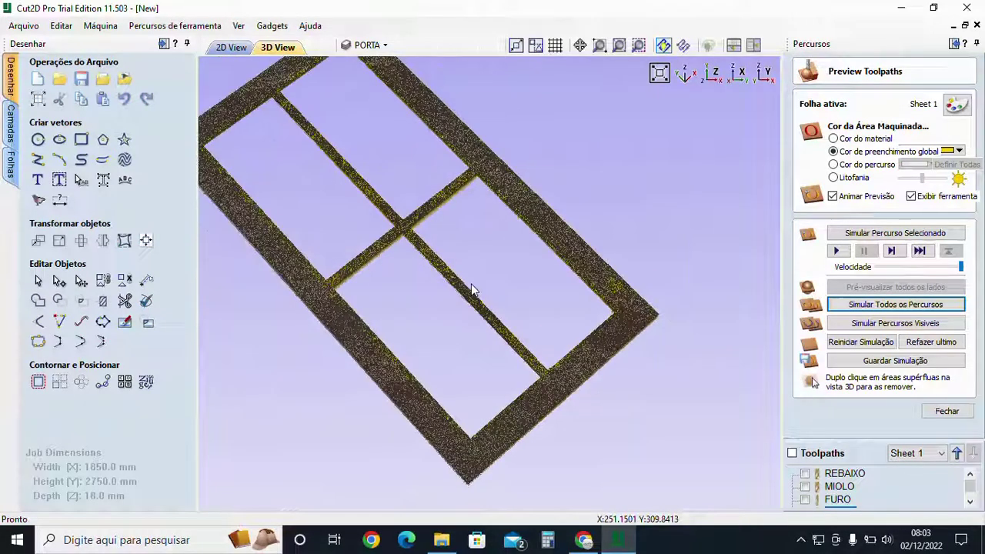
left_click_drag(428, 263, 378, 204)
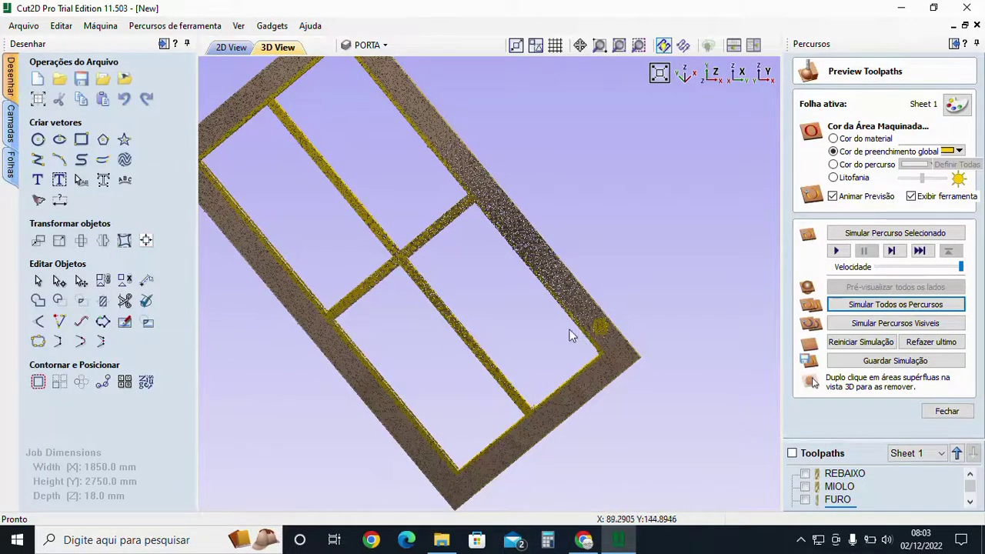
left_click_drag(463, 291, 321, 310)
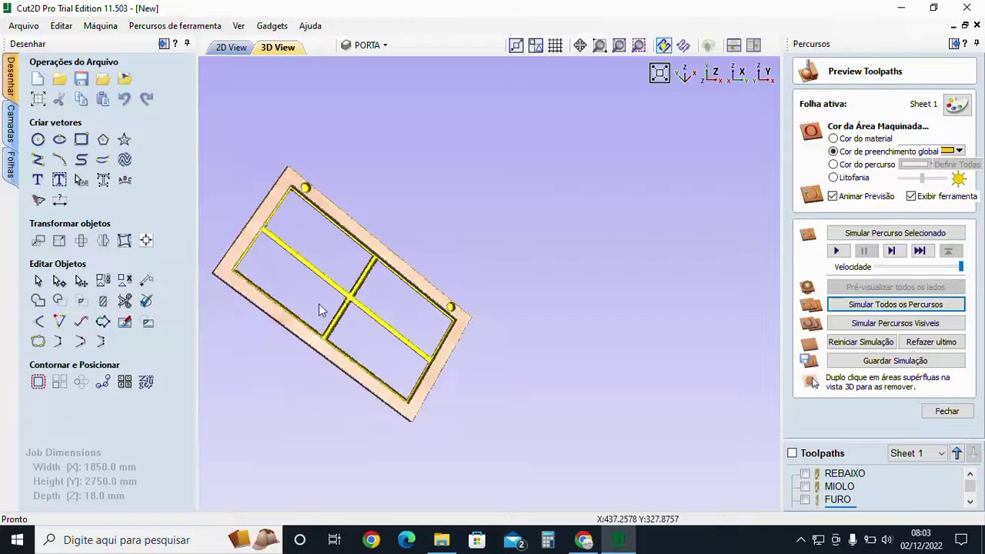
left_click(953, 413)
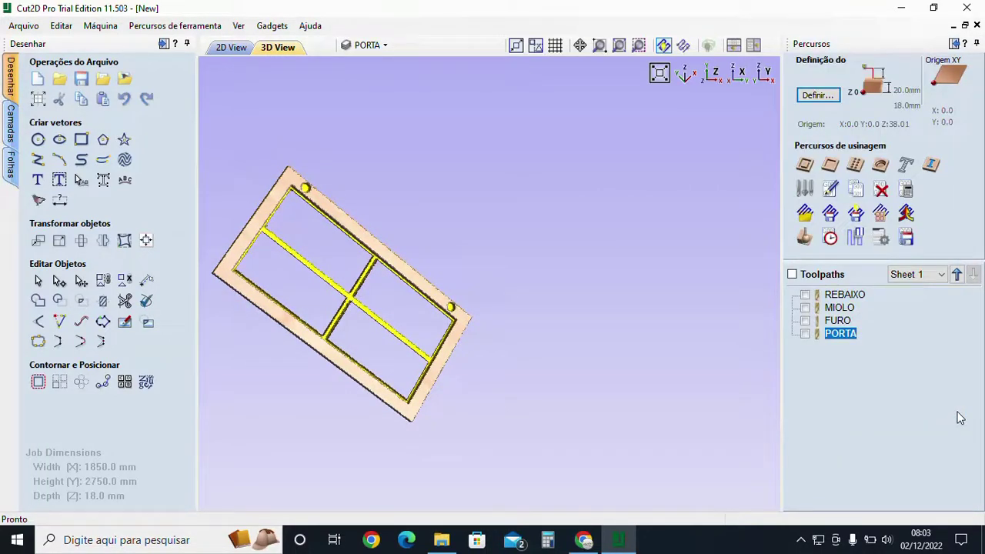